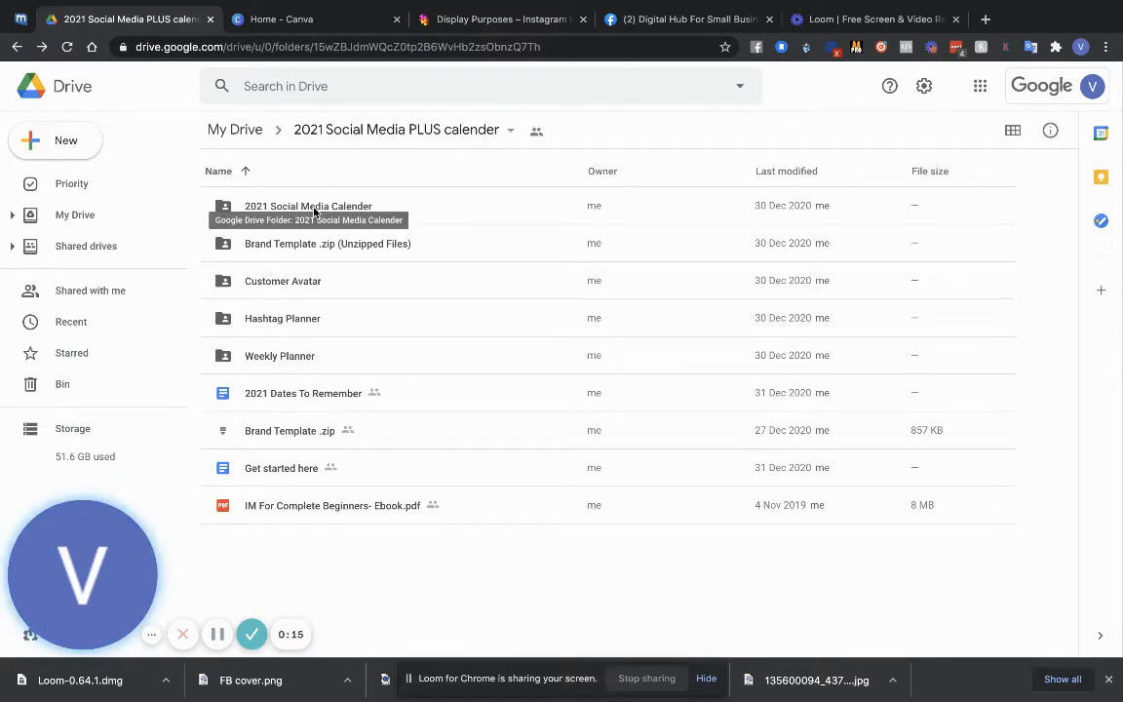
Open the January 2021 calendar image from the 2021 Social Media Calender folder to view the daily post ideas.
double_click(314, 206)
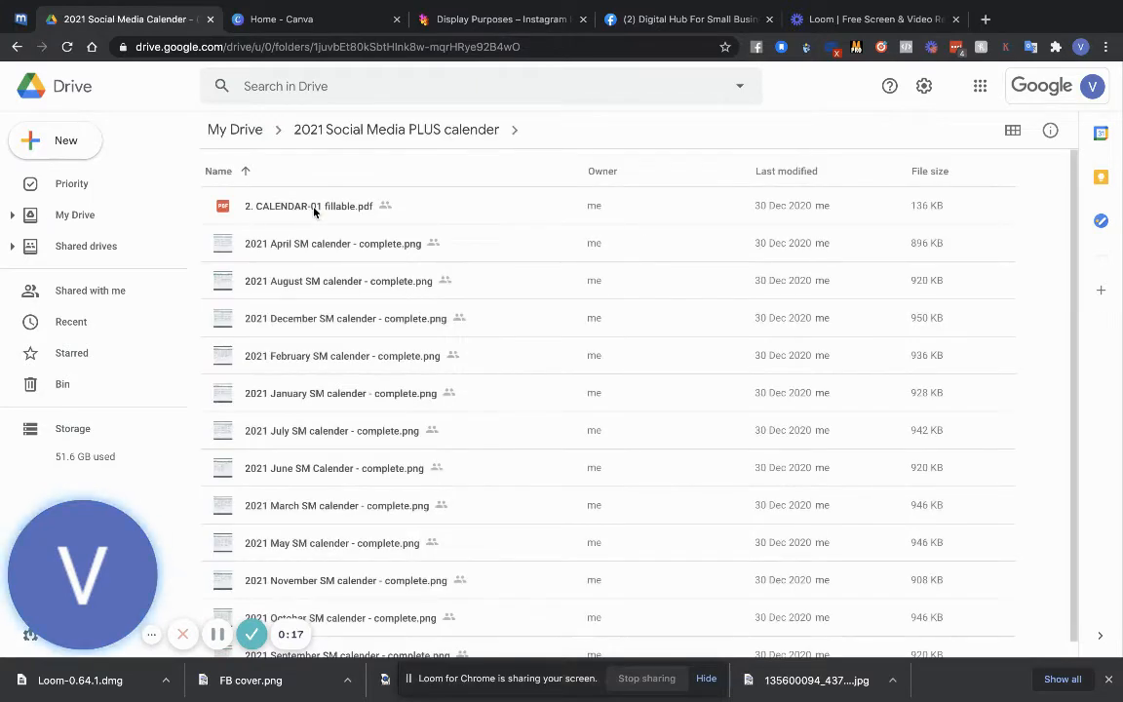
double_click(288, 395)
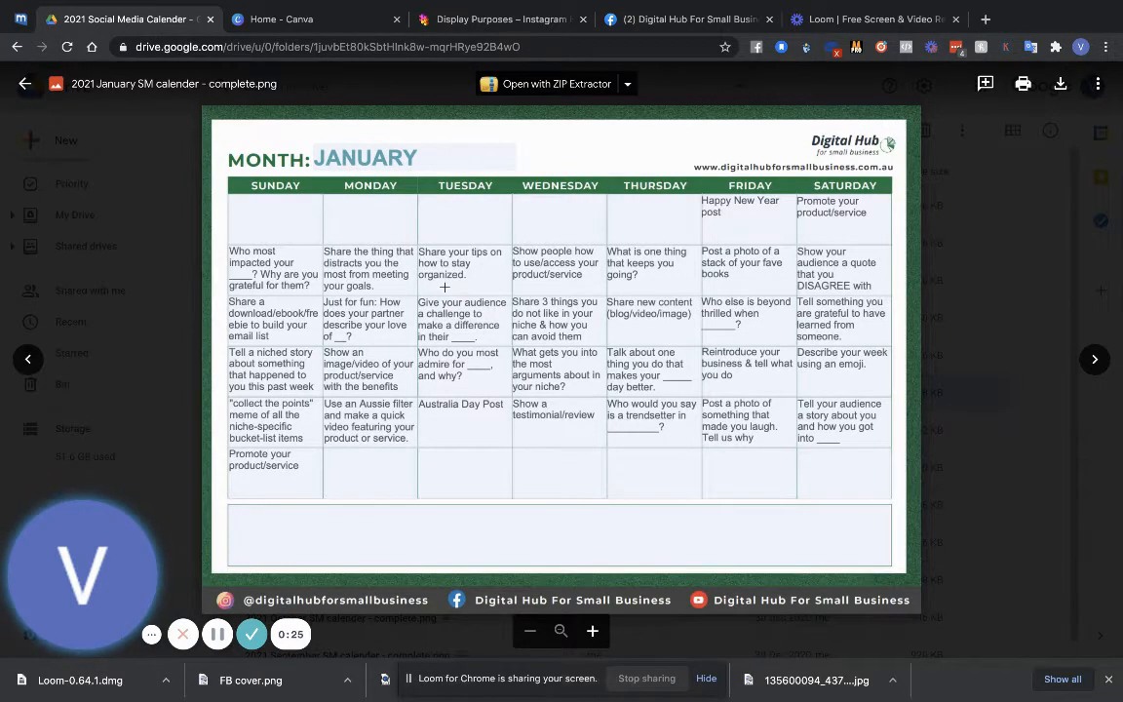
Switch to Canva, create an Instagram Post design and apply the green-framed quote template from the Newsroom Instagram Post group.
left_click(300, 23)
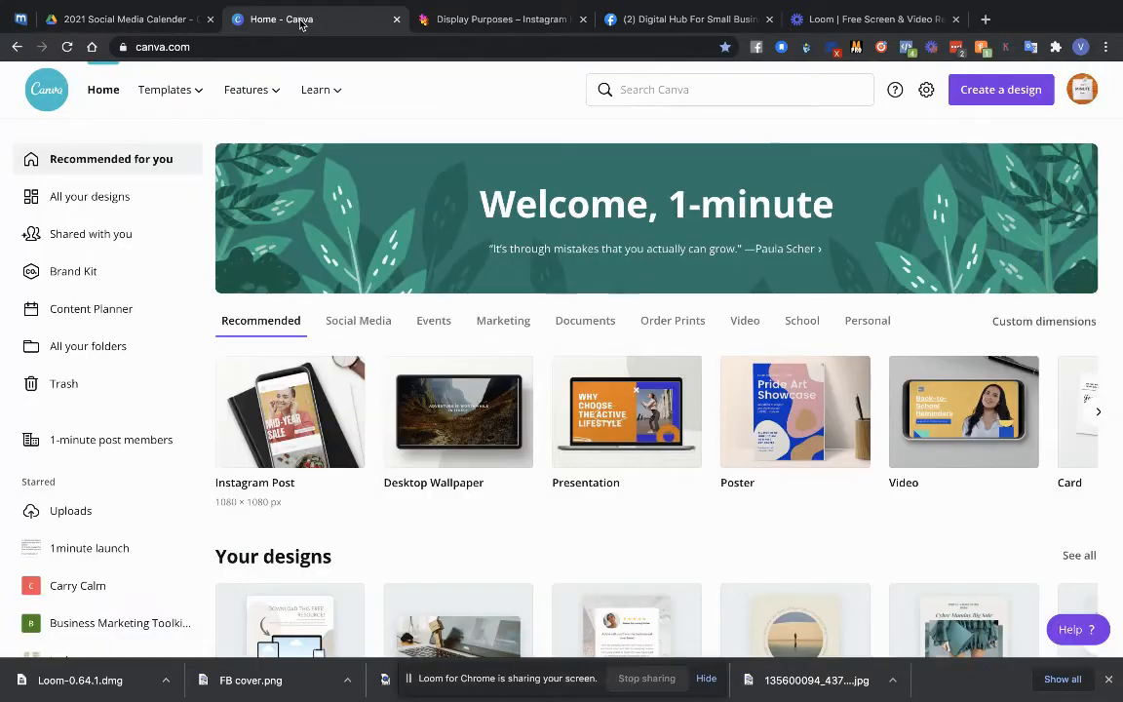
left_click(297, 421)
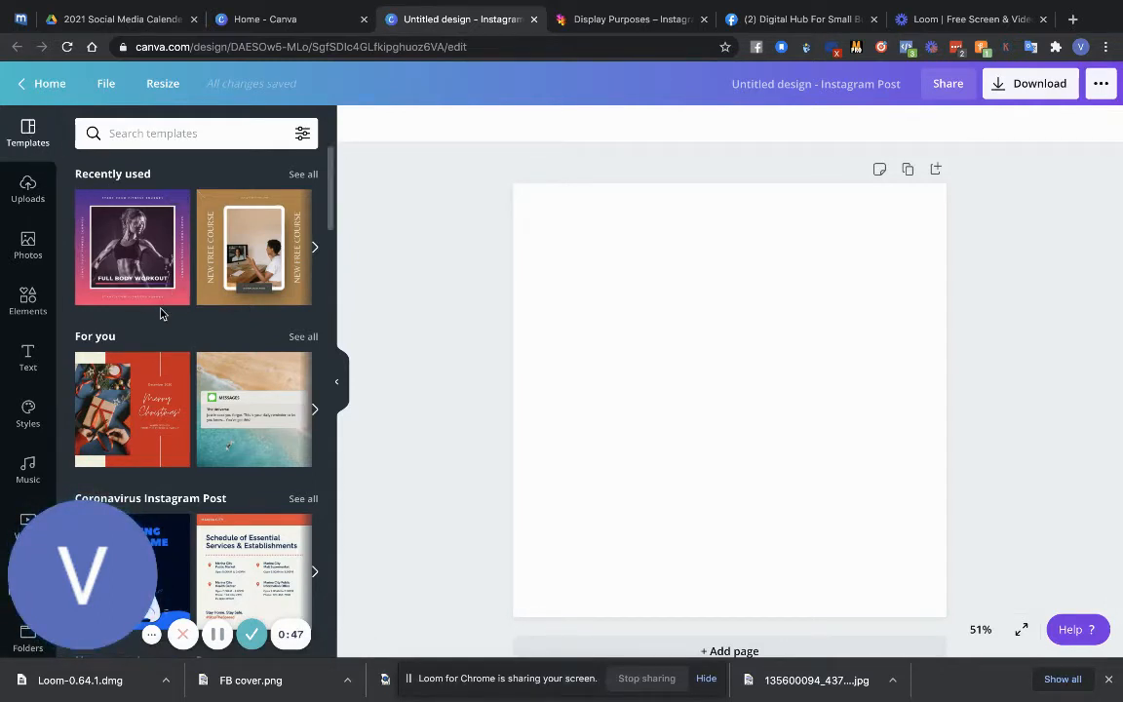
scroll(161, 314, "down", 3)
scroll(162, 313, "down", 4)
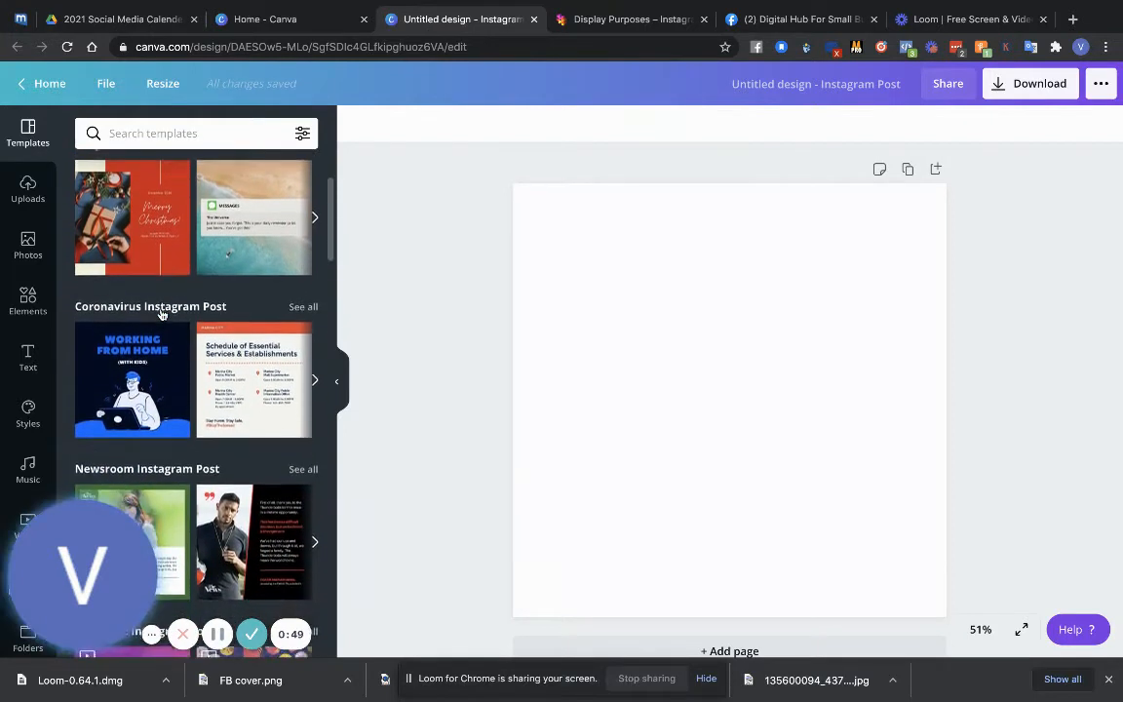
scroll(160, 316, "down", 3)
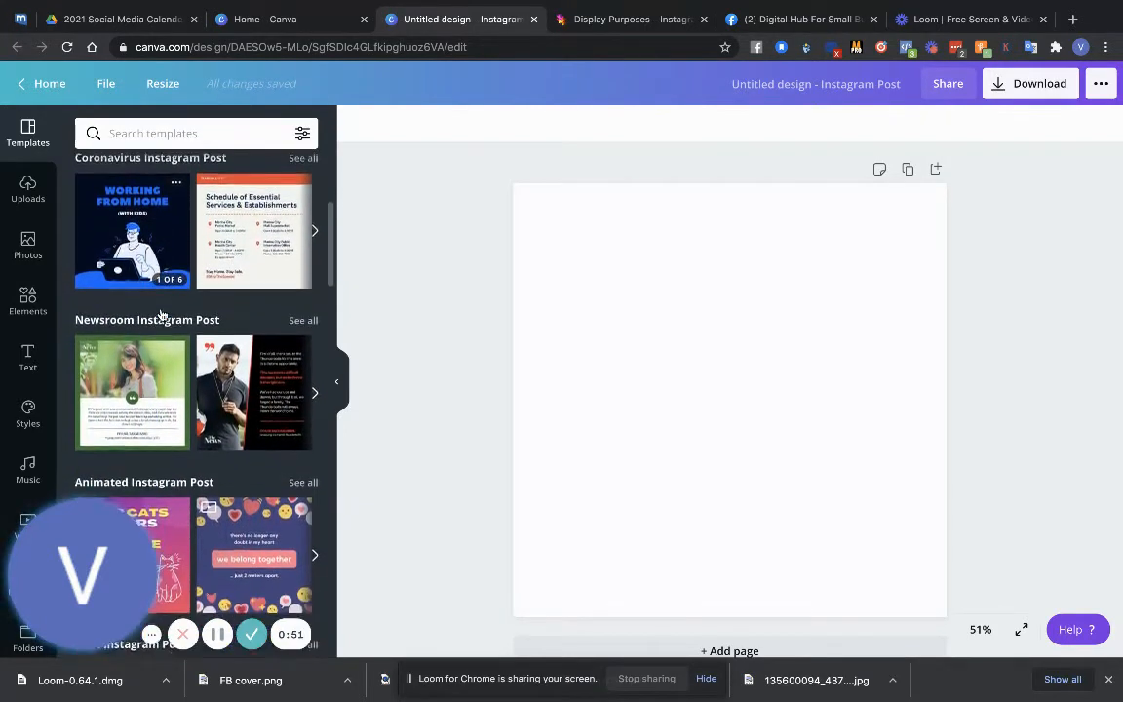
left_click(121, 344)
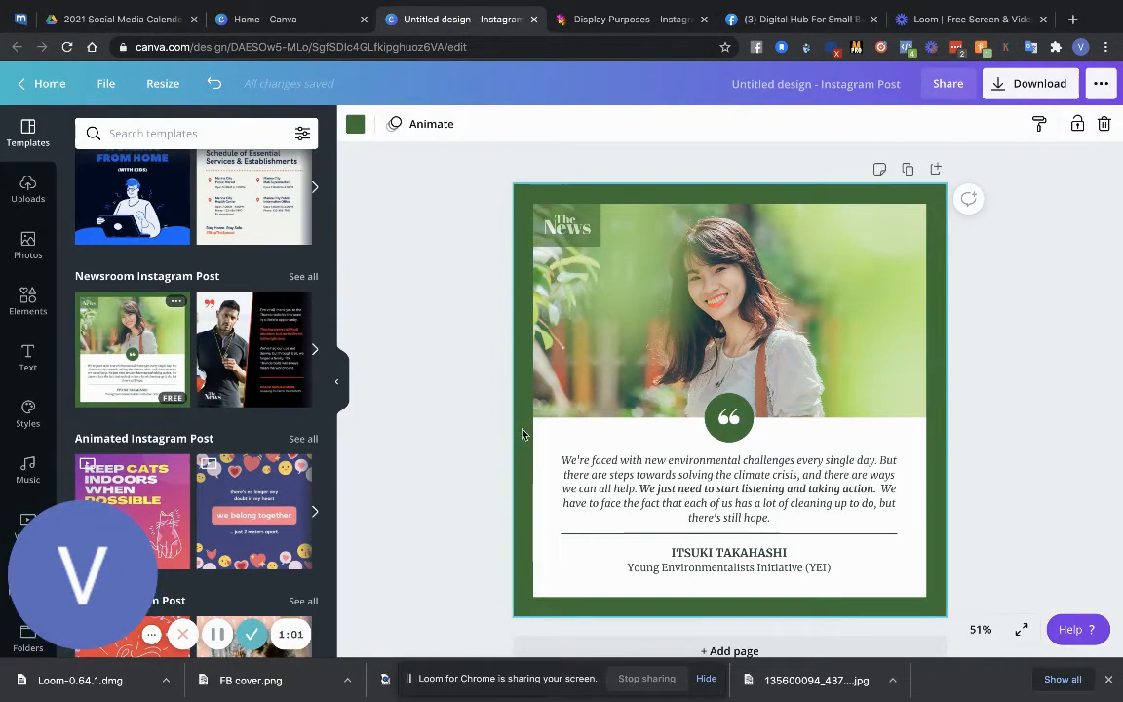
Delete the "The" and "News" texts from the corner badge on the template's photo.
left_click(568, 228)
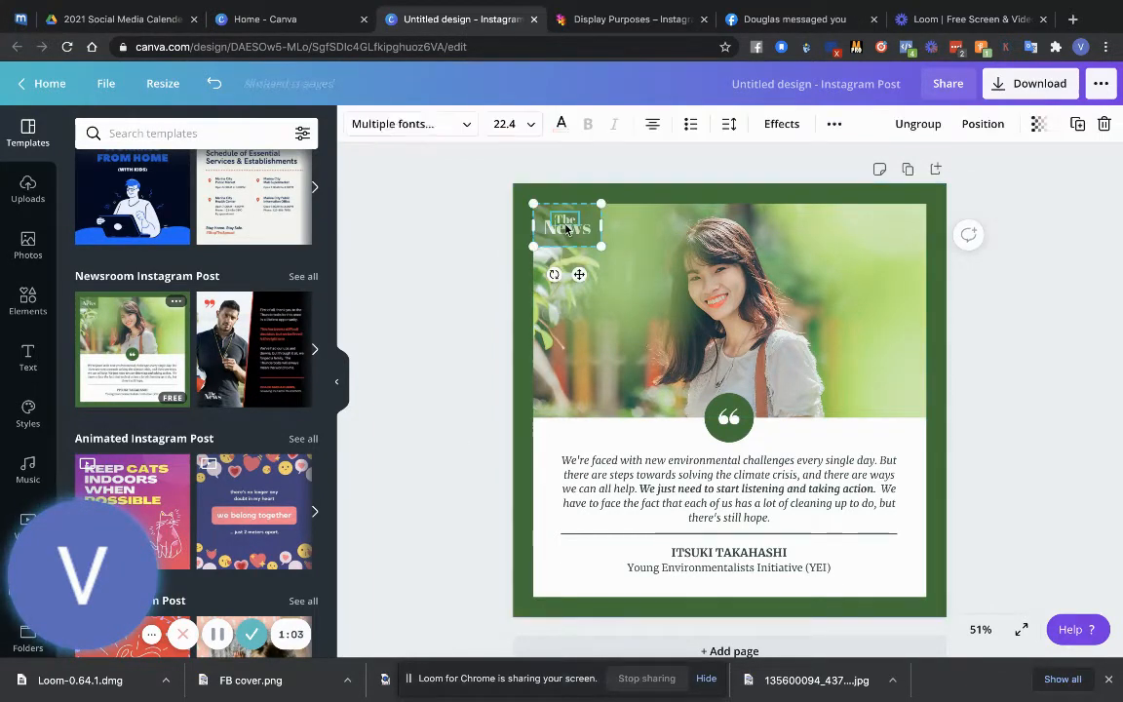
key("Delete")
left_click(568, 232)
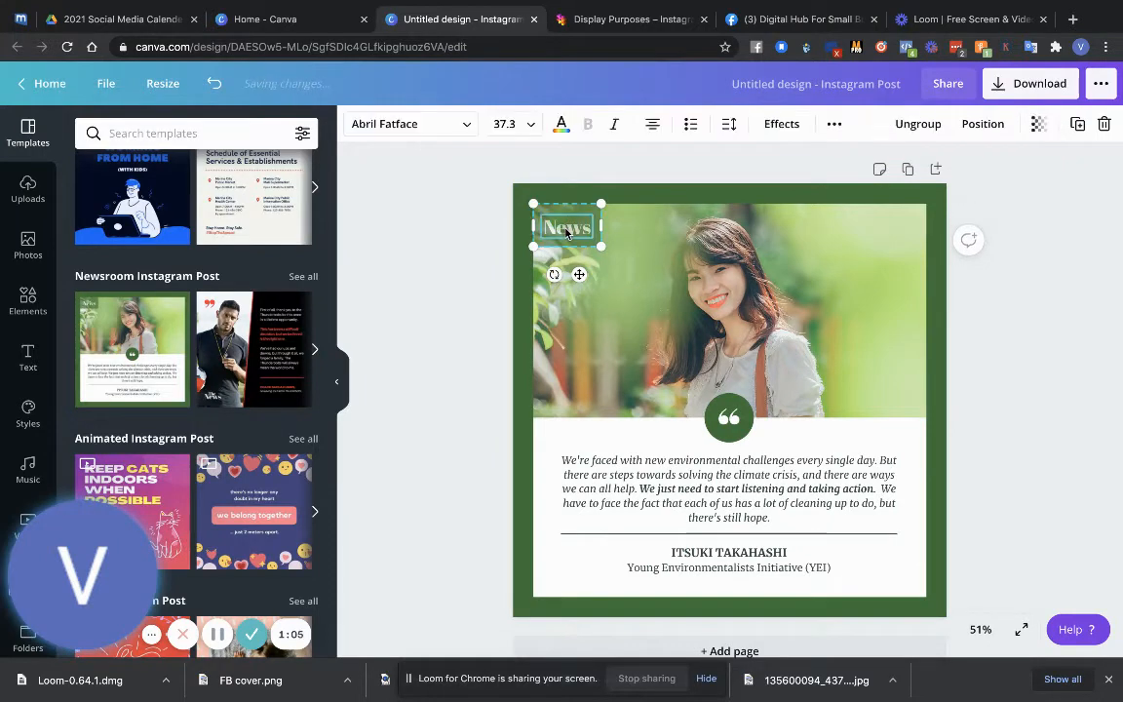
key("Delete")
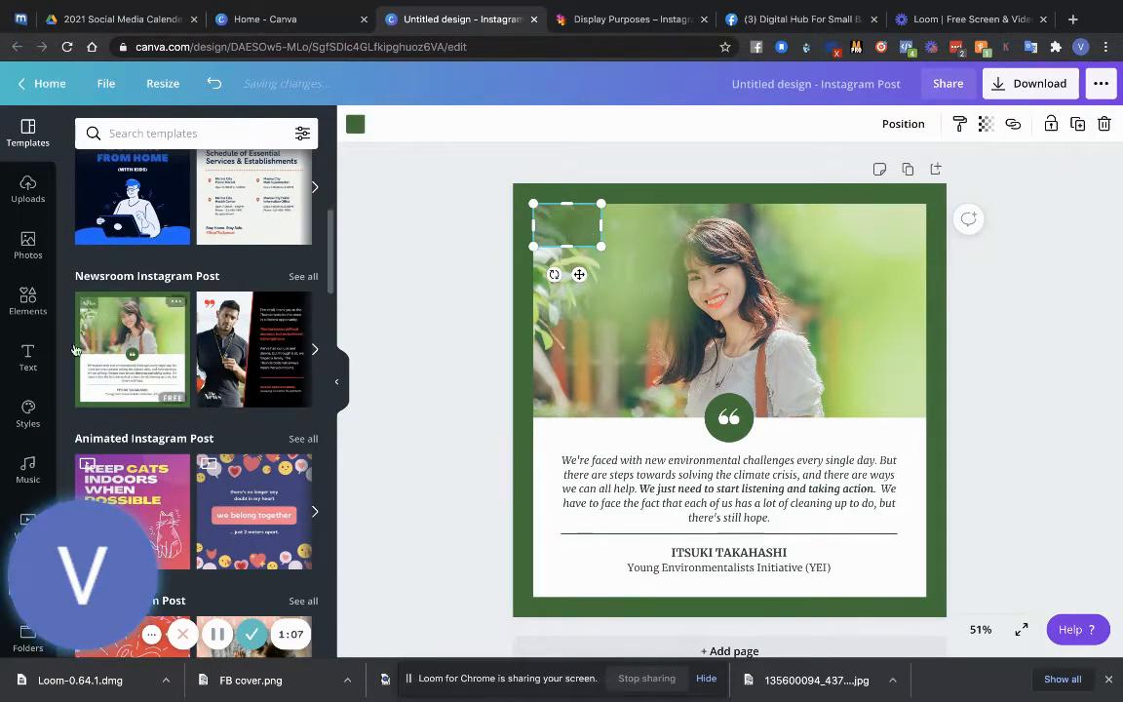
Open the DHFSB folder from the saved folders to reach the brand's logo files.
scroll(19, 412, "down", 3)
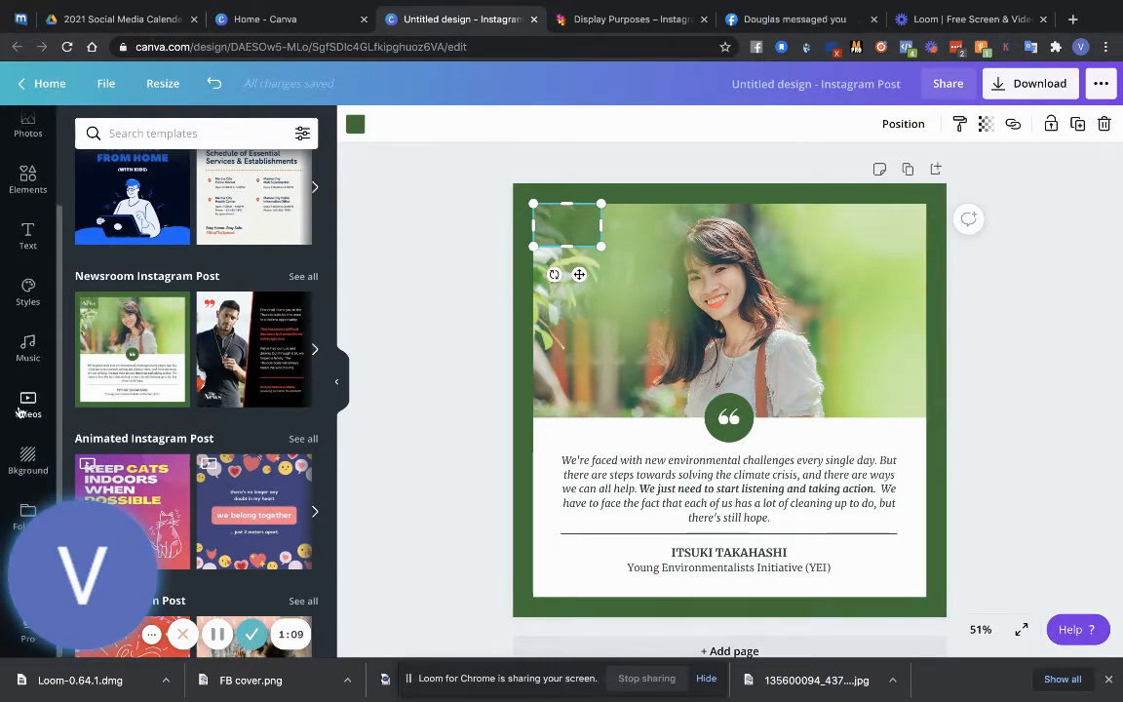
left_click(26, 520)
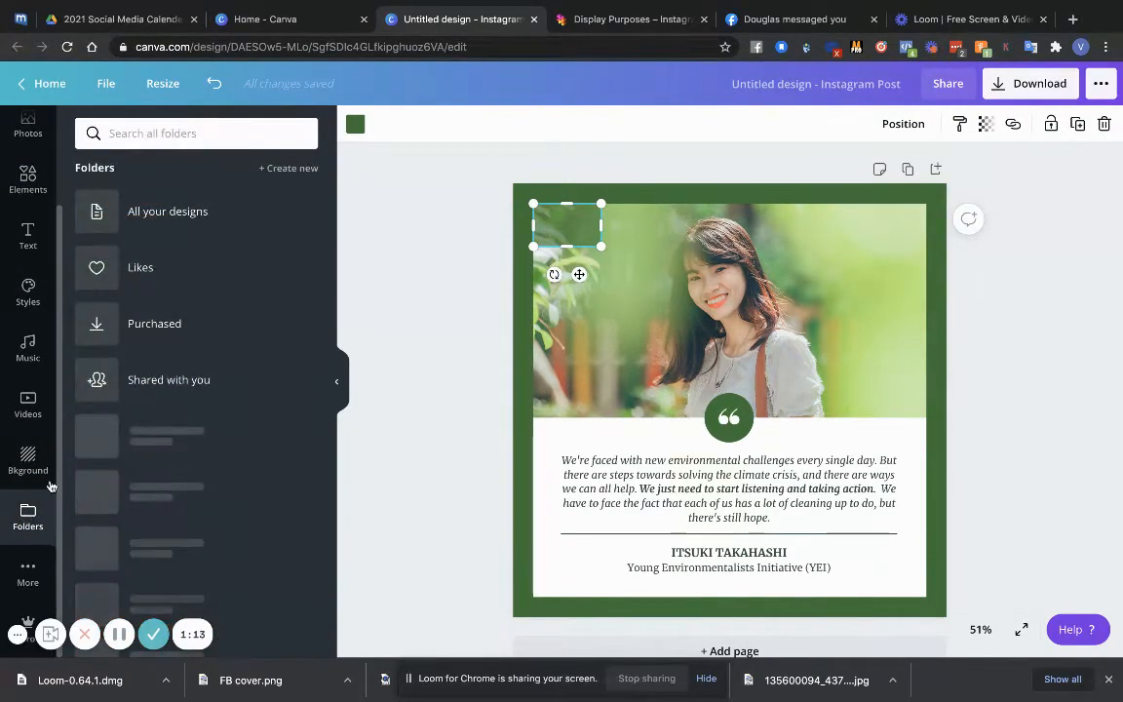
scroll(218, 360, "down", 5)
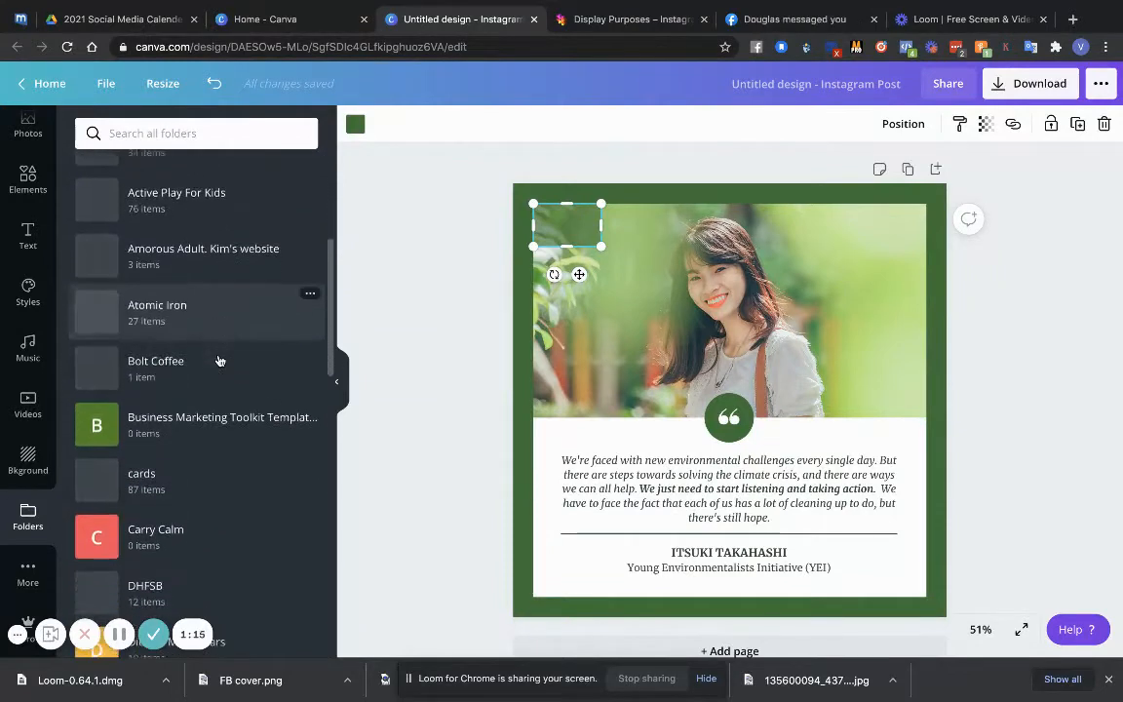
scroll(218, 361, "down", 3)
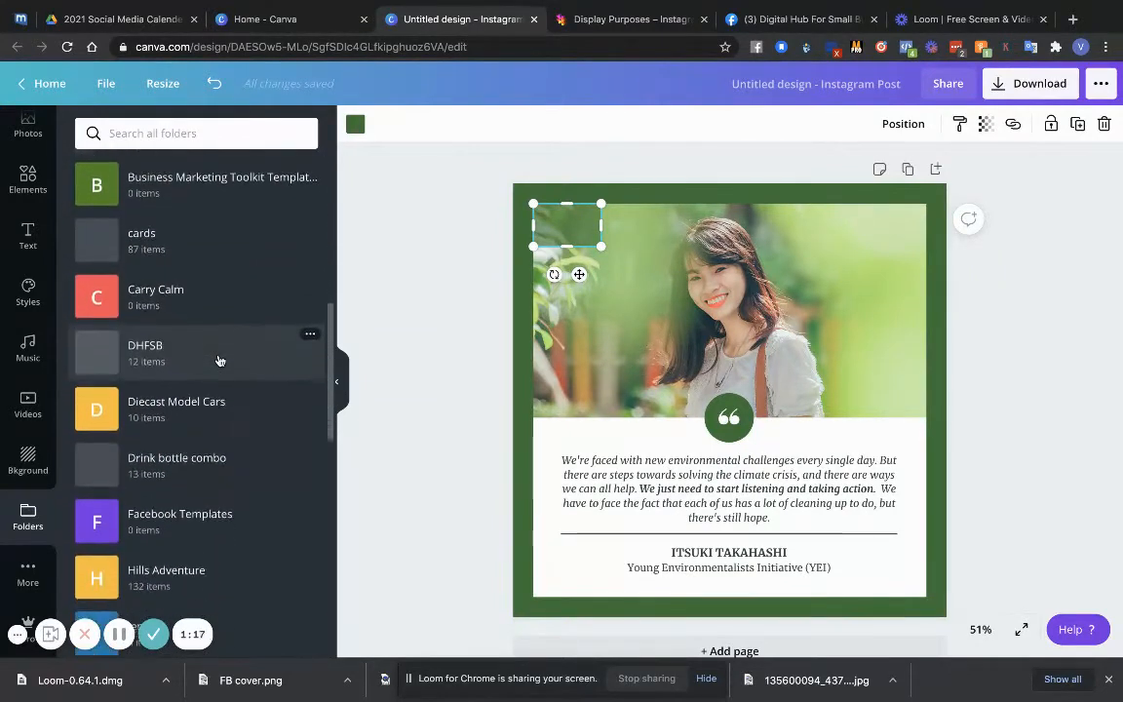
left_click(161, 313)
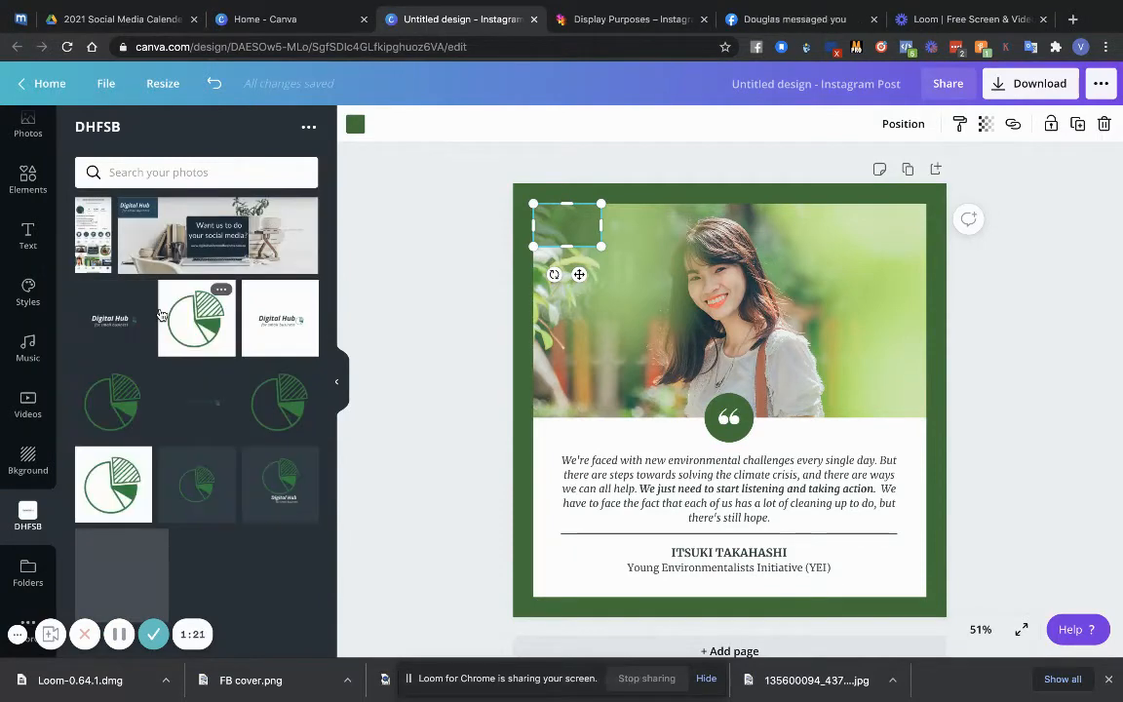
left_click(195, 489)
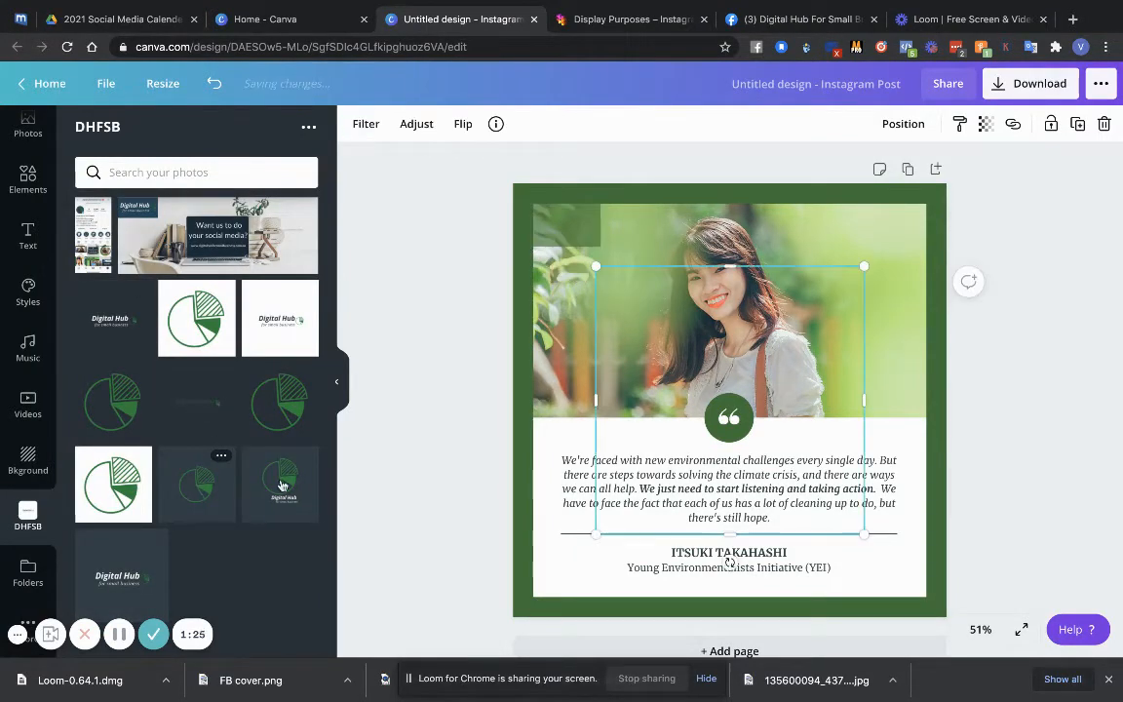
left_click_drag(610, 515, 553, 234)
key("Delete")
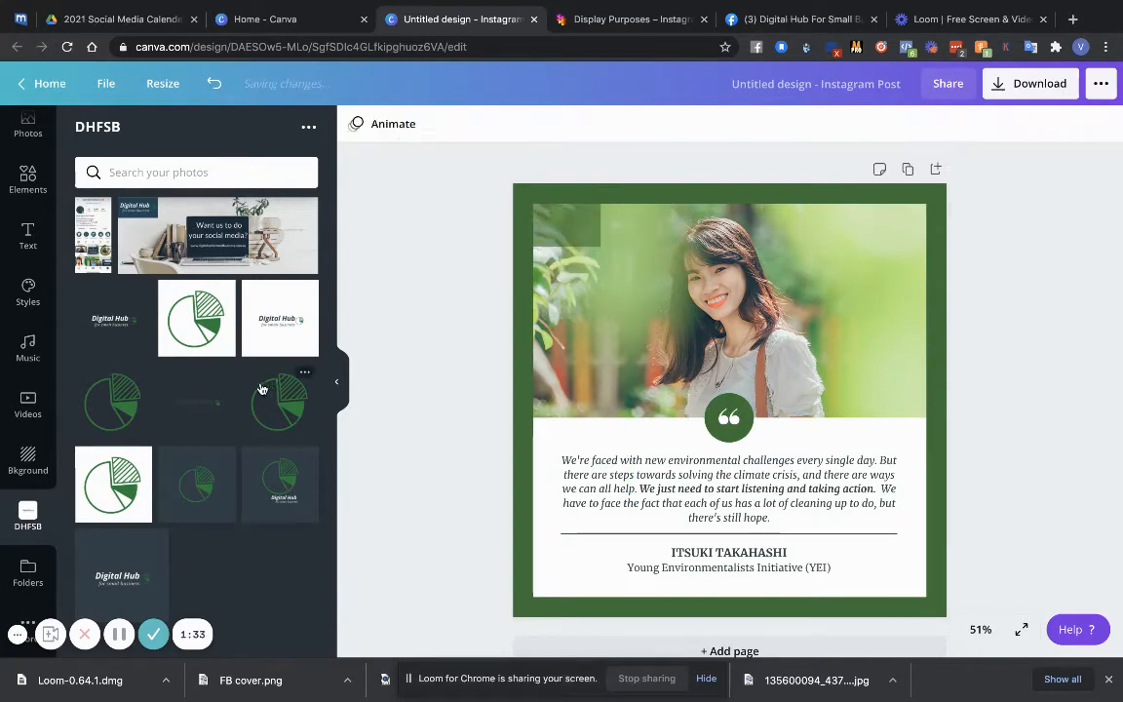
Add the dark-lettered transparent Digital Hub logo, shrink it and place it over the empty corner badge on the photo.
left_click(197, 411)
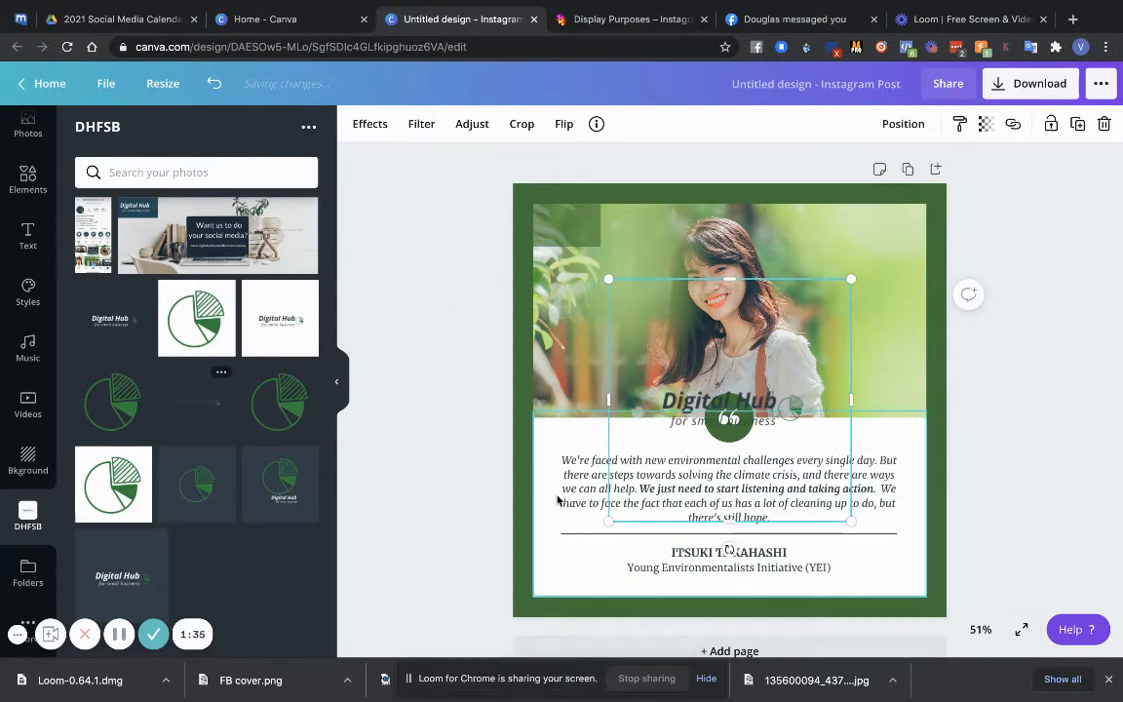
left_click_drag(606, 522, 560, 228)
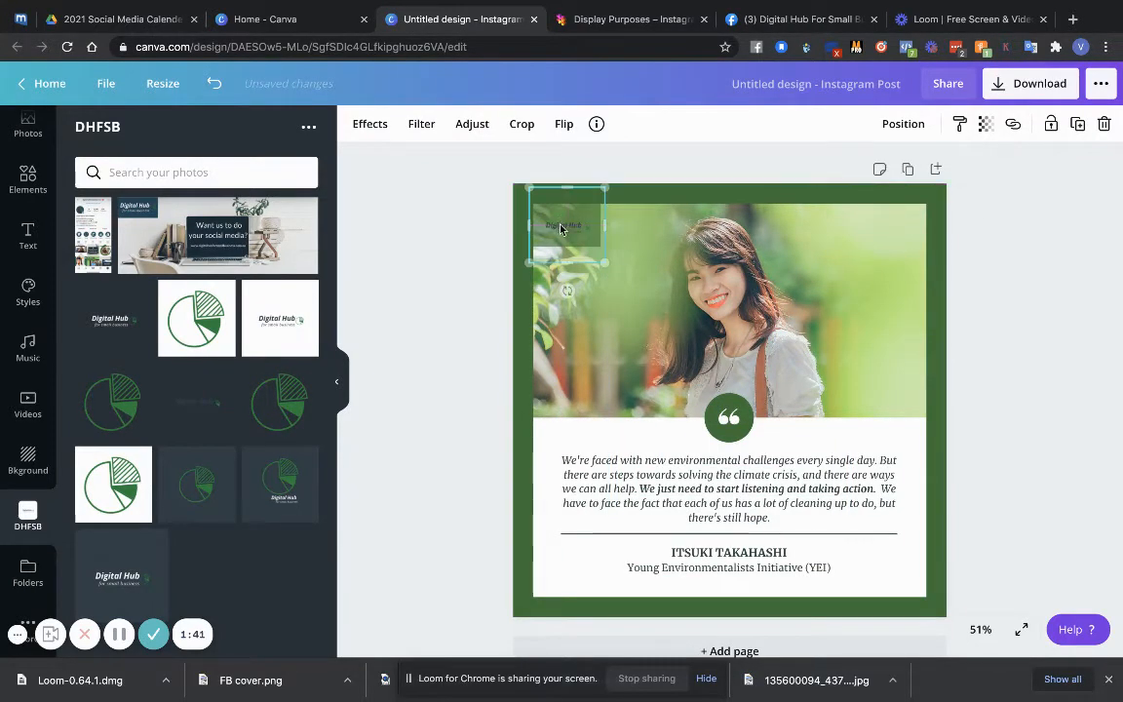
Replace the quote paragraph below the photo with "How can you help me organise my office?".
left_click(683, 477)
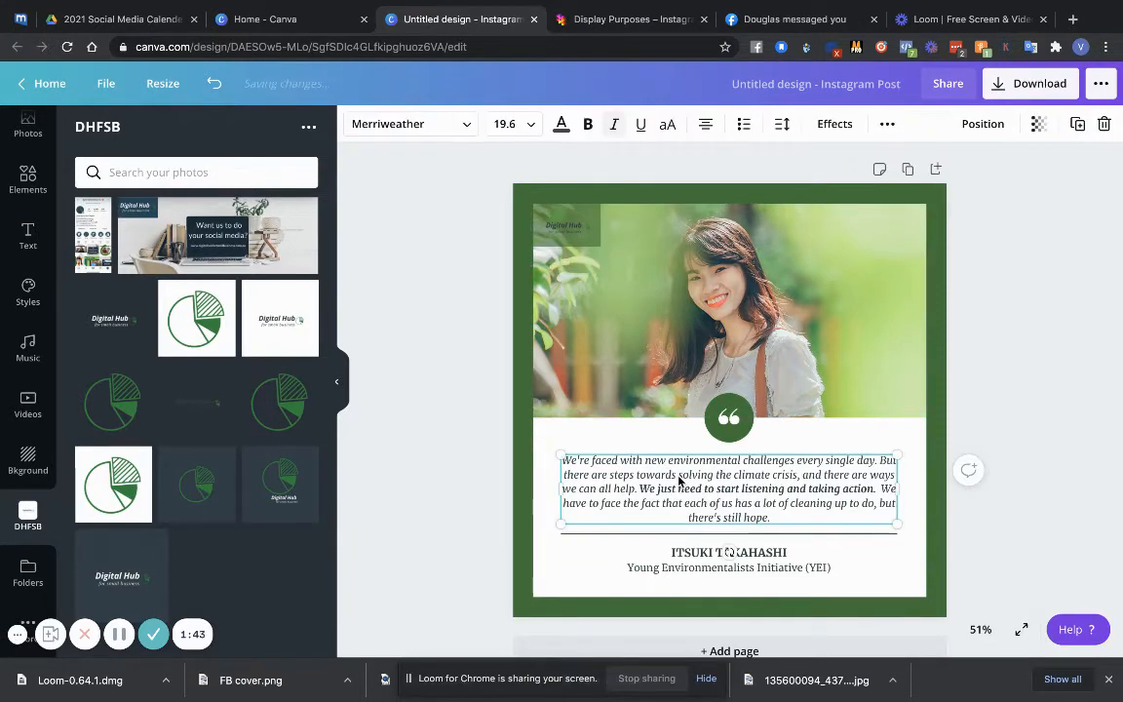
left_click_drag(775, 518, 553, 450)
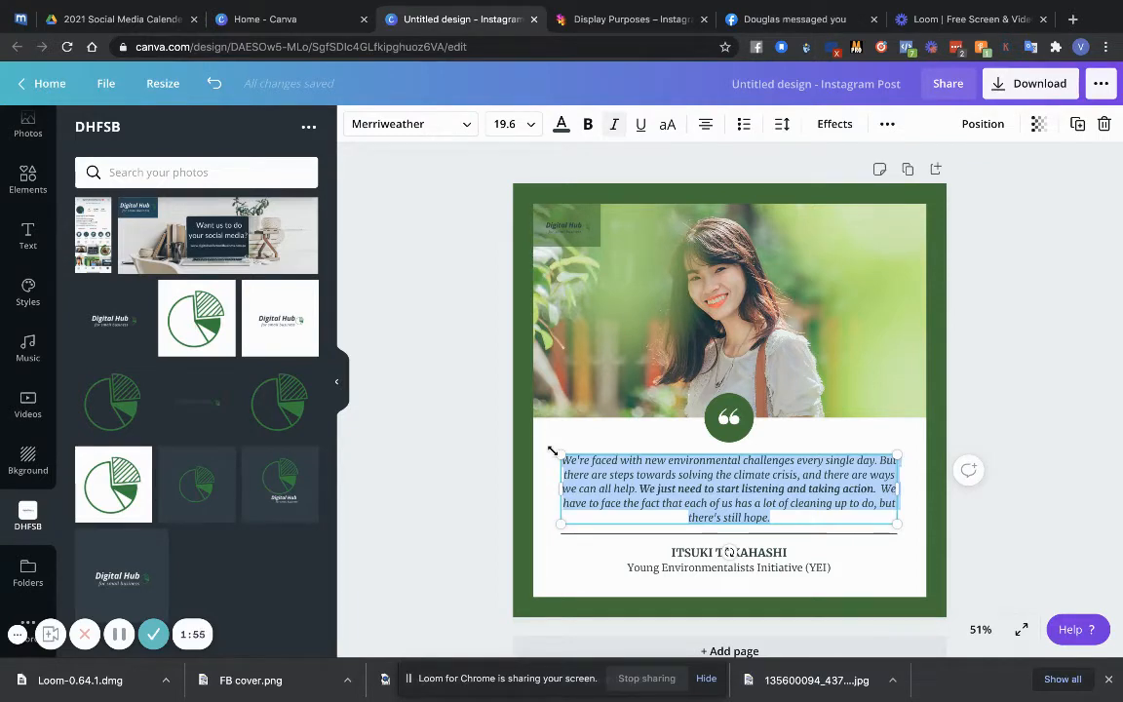
type("How can y")
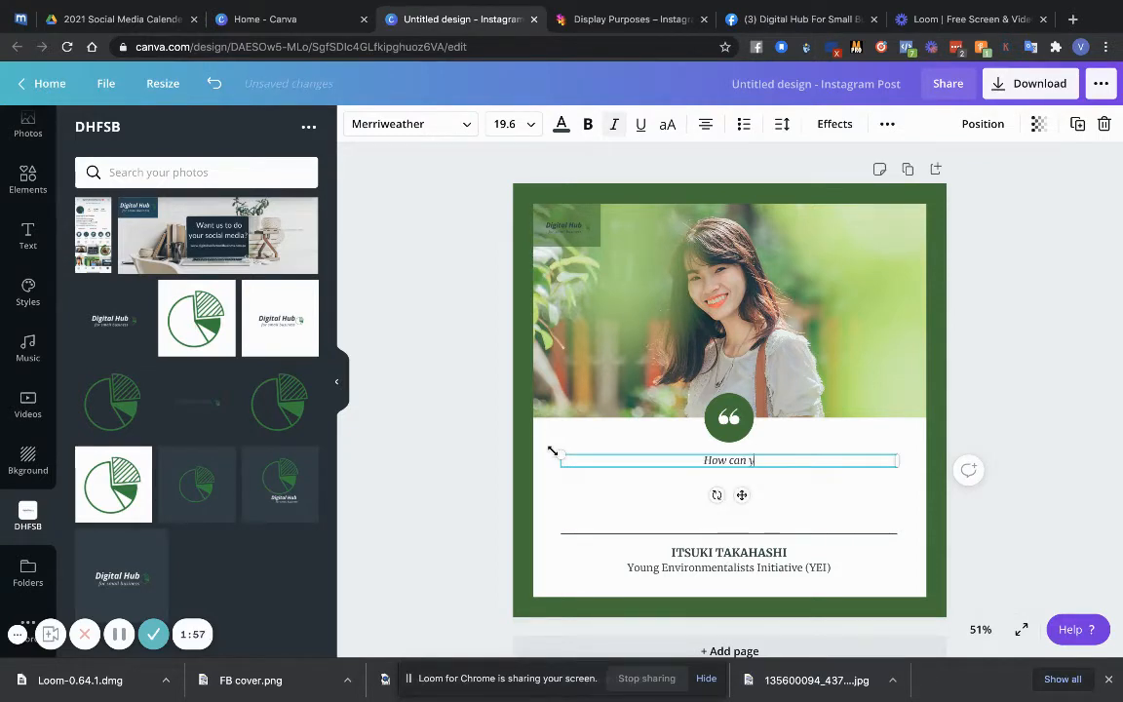
type("ou help me ")
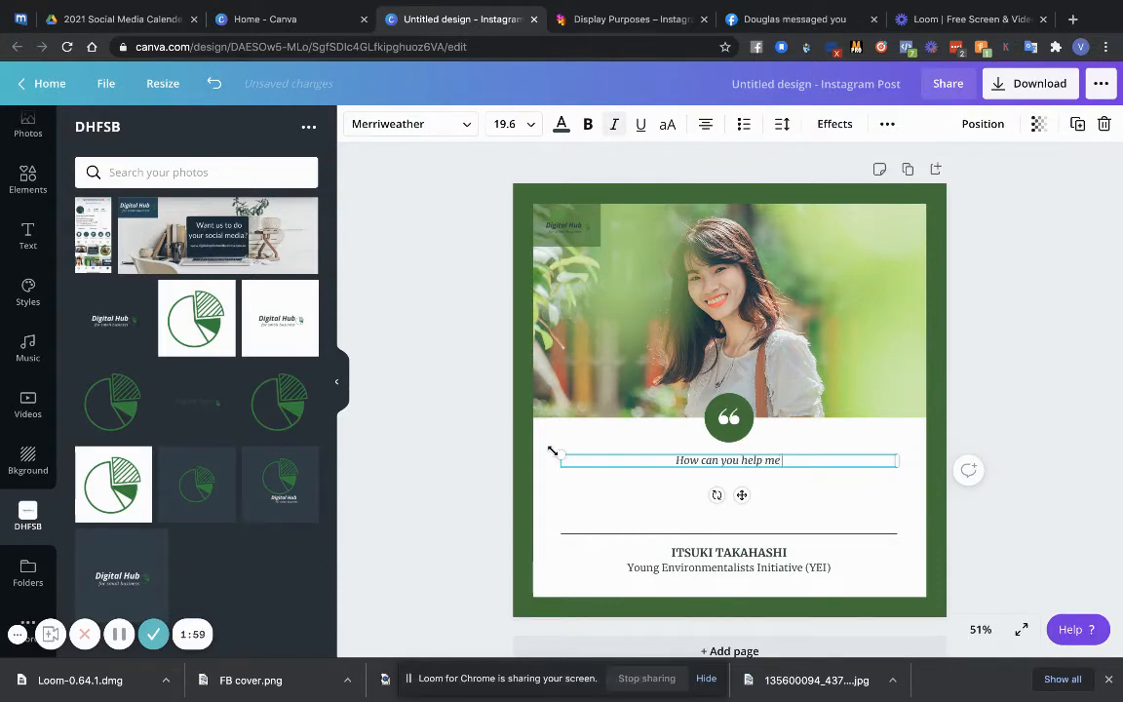
type("org")
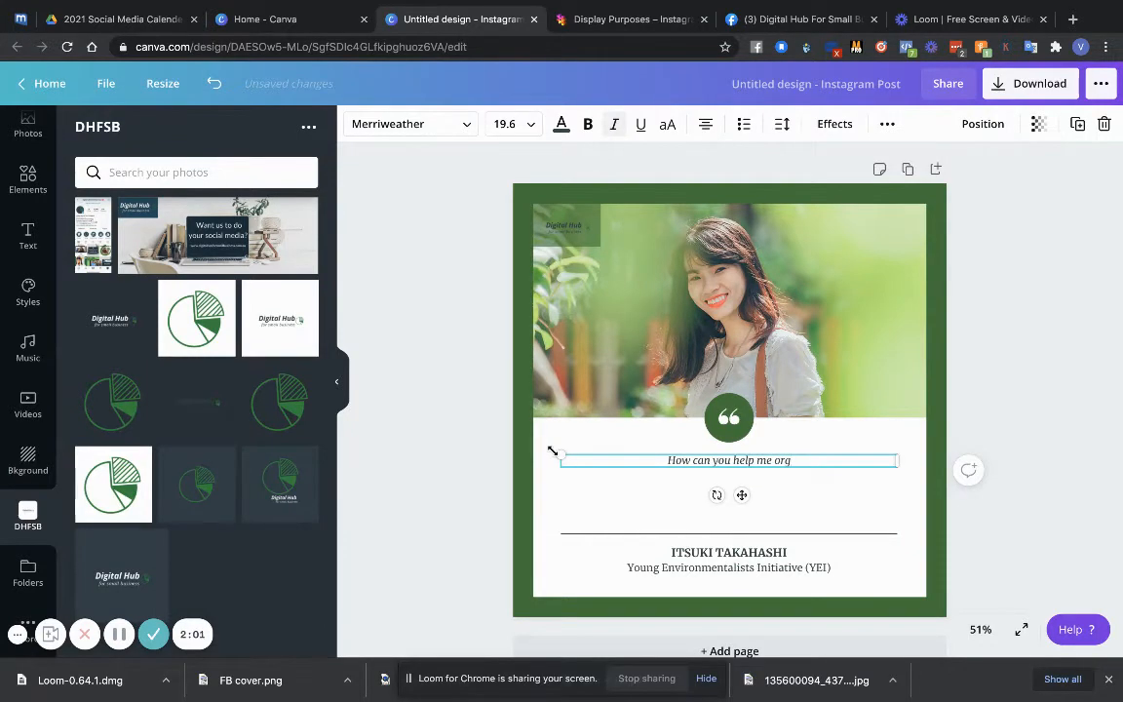
type("anise my")
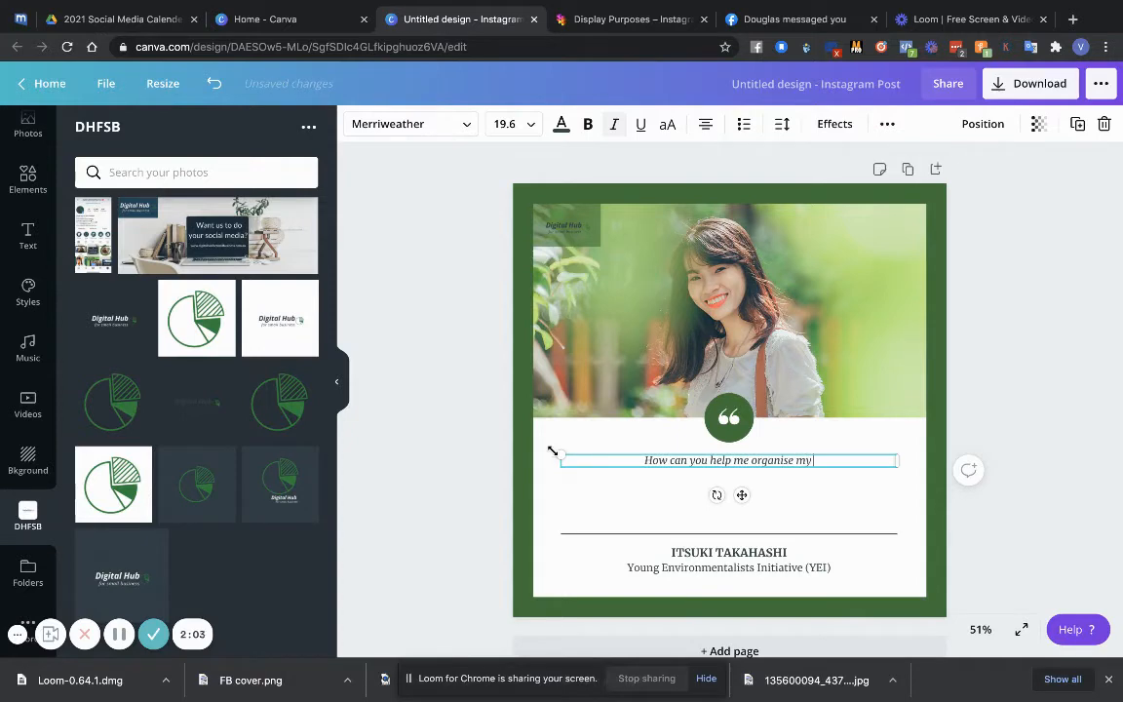
type(" office")
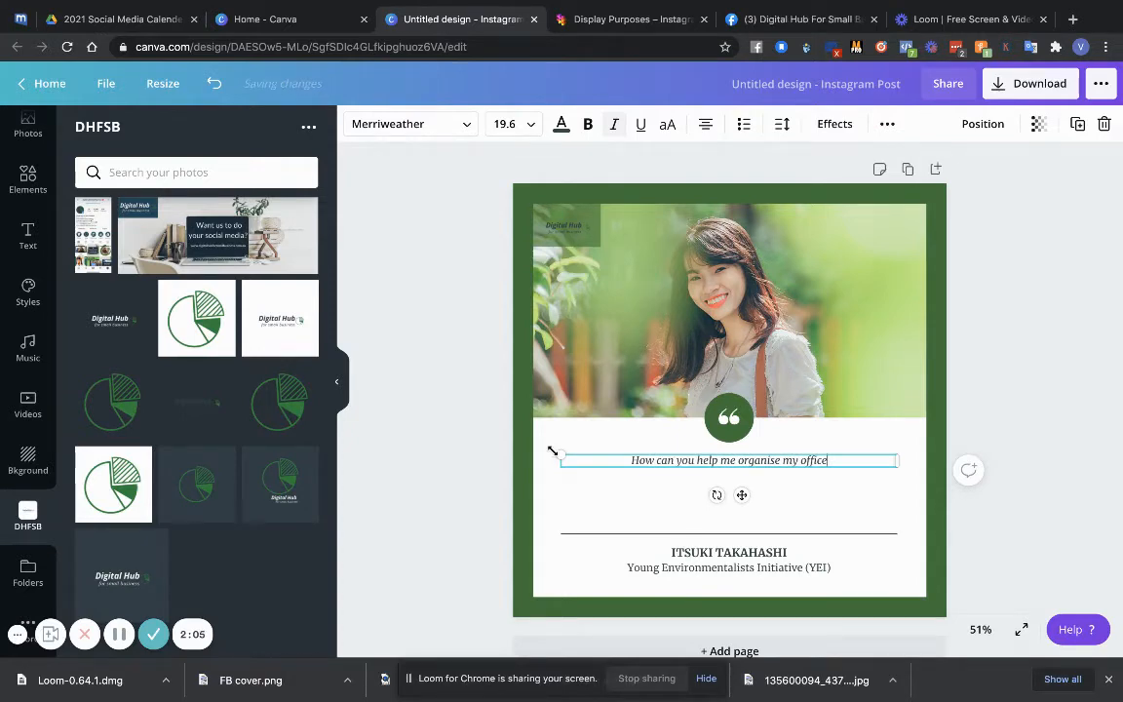
type("?")
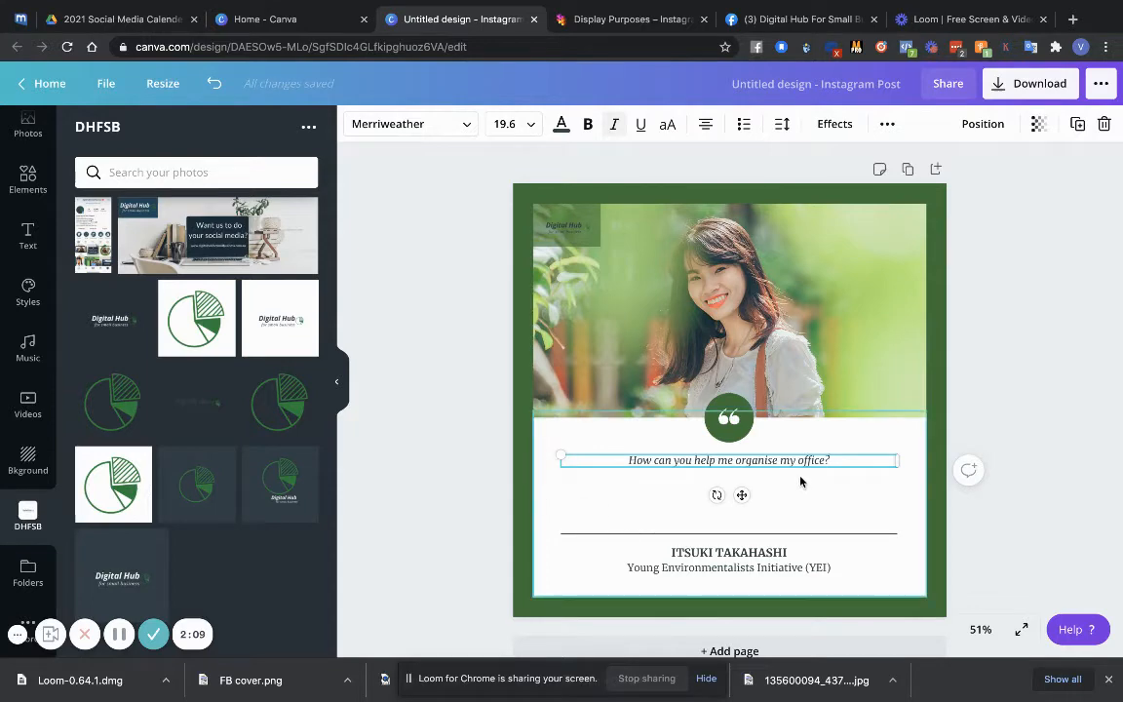
Set the font size of the office question to 42 so it fits above the divider line.
left_click_drag(816, 461, 615, 462)
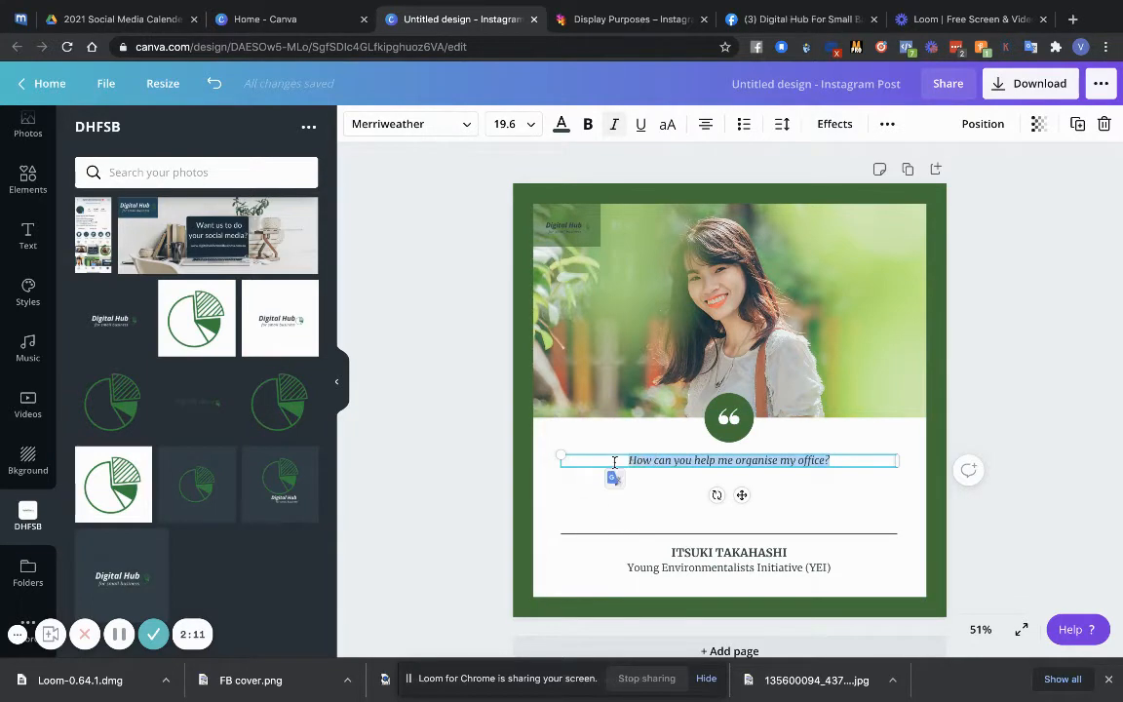
left_click(528, 124)
scroll(507, 349, "down", 1)
scroll(507, 349, "down", 5)
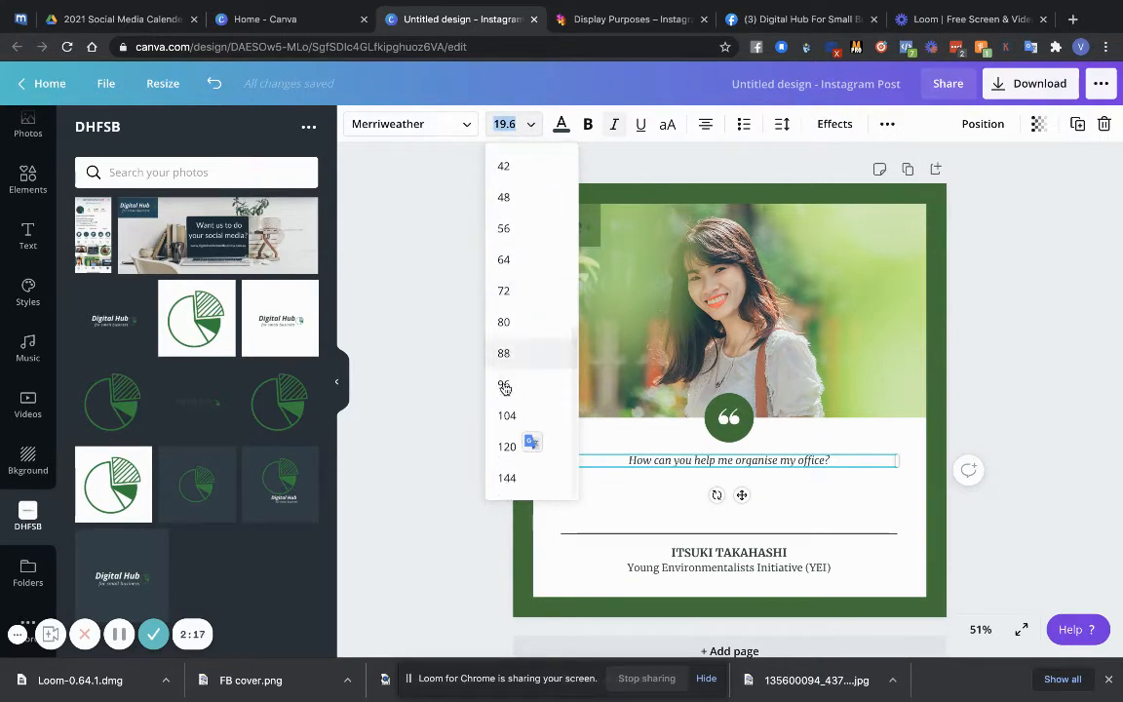
left_click(506, 416)
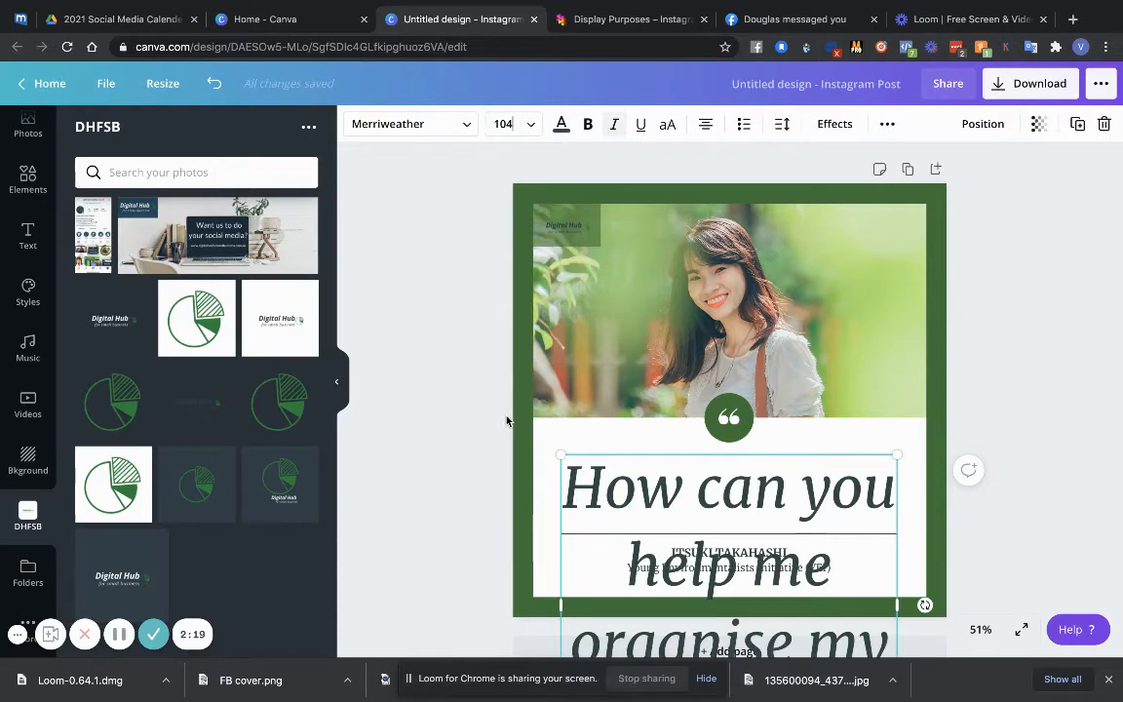
left_click(507, 124)
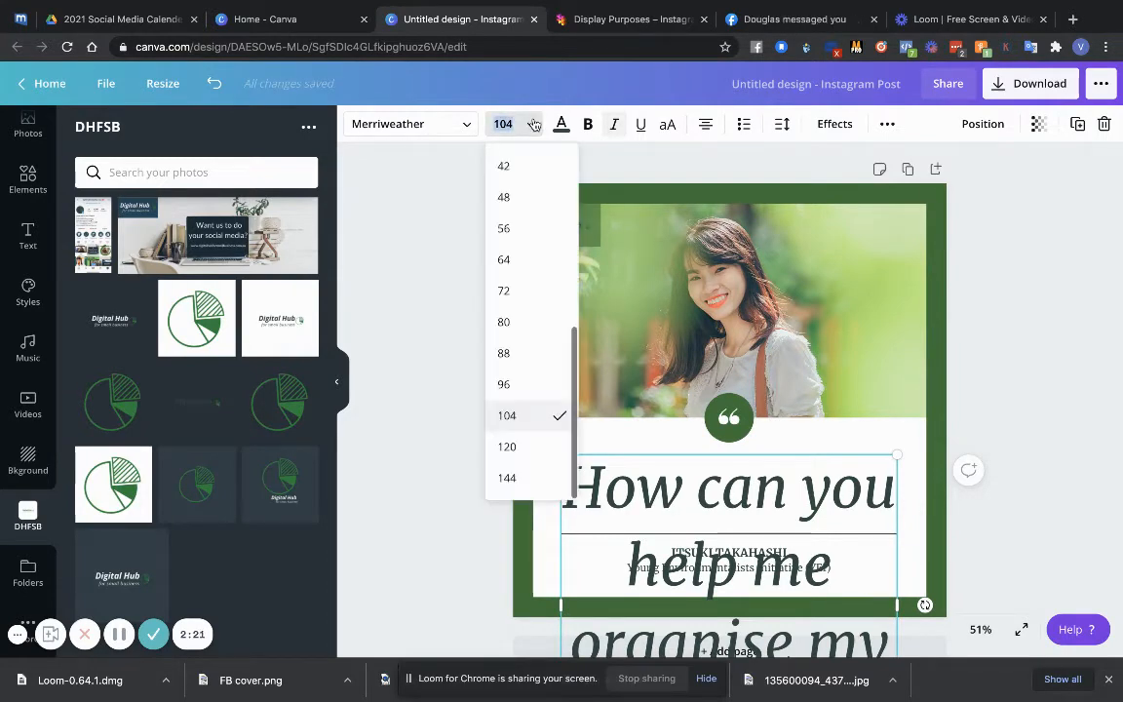
left_click(504, 322)
left_click(527, 125)
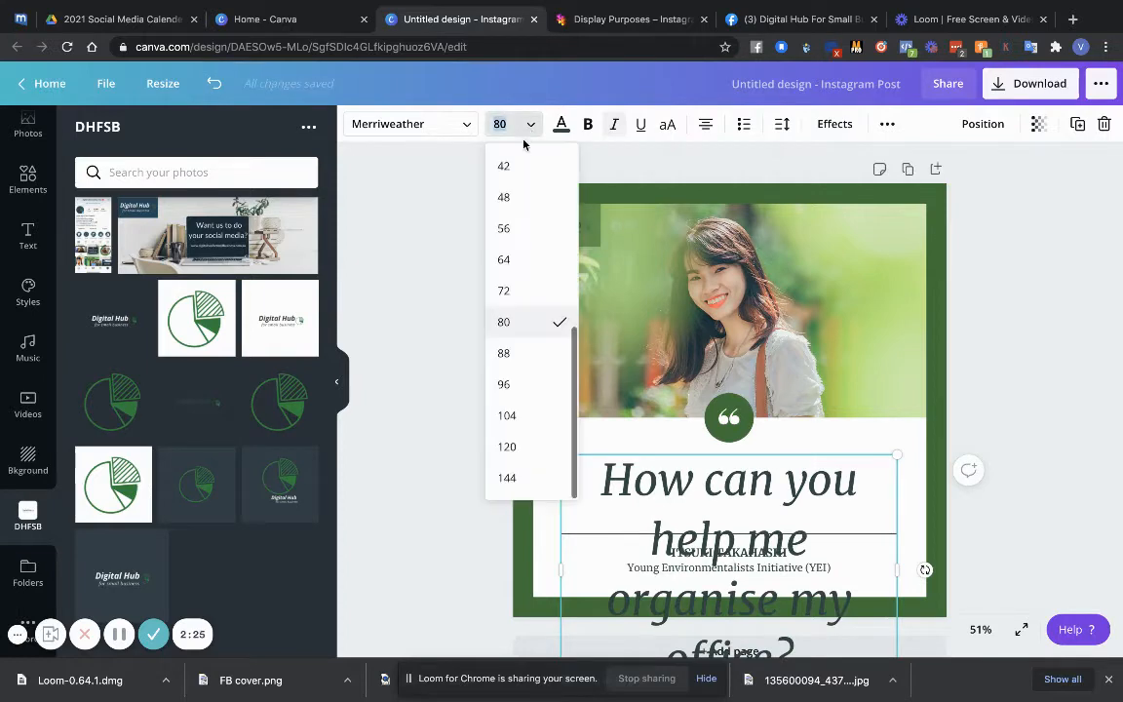
scroll(522, 244, "up", 2)
left_click(507, 257)
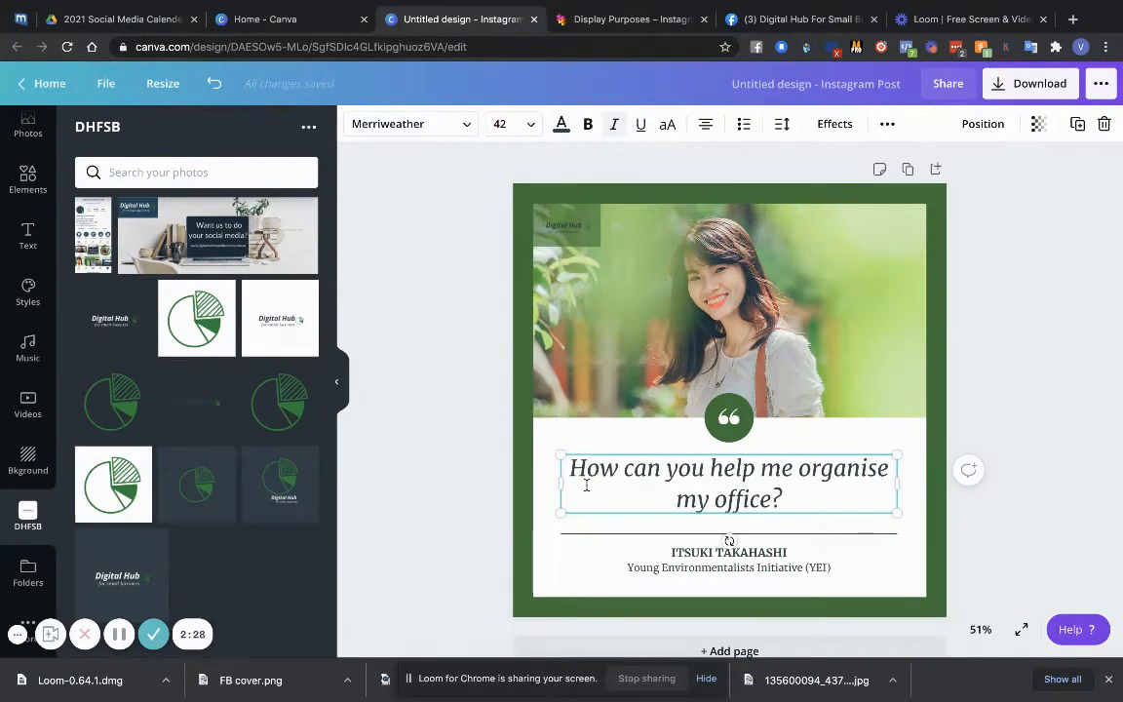
Delete the person's name above the organisation line in the attribution text under the divider.
left_click(717, 564)
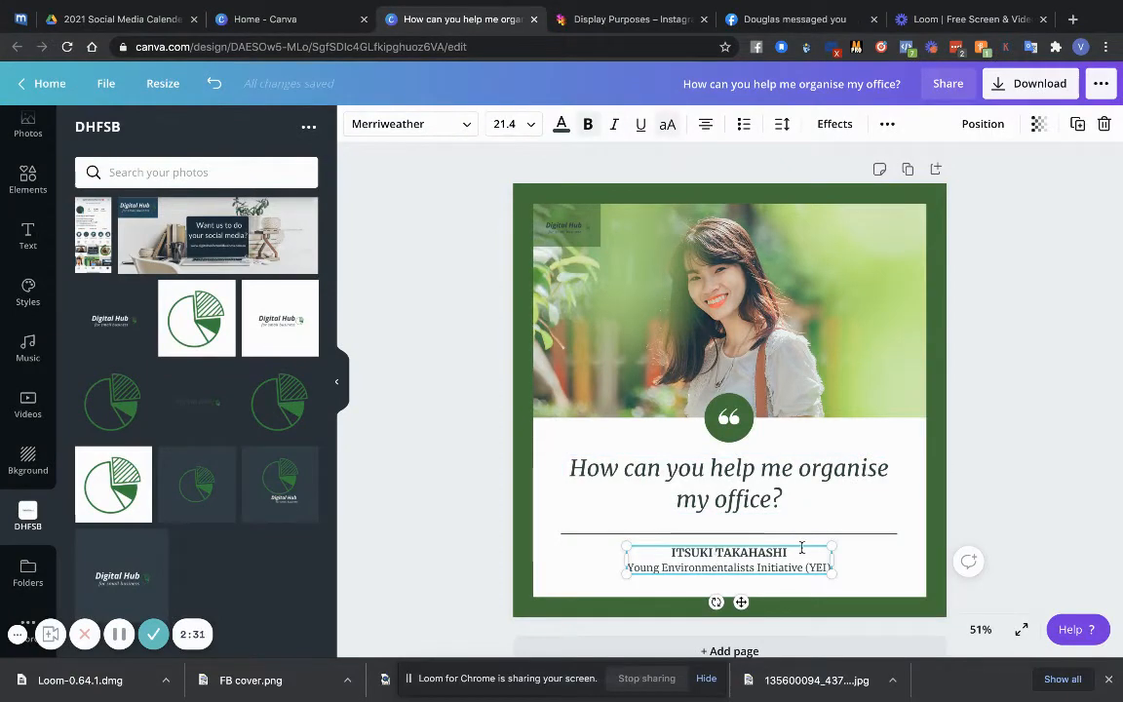
left_click_drag(801, 549, 636, 550)
key("BackSpace")
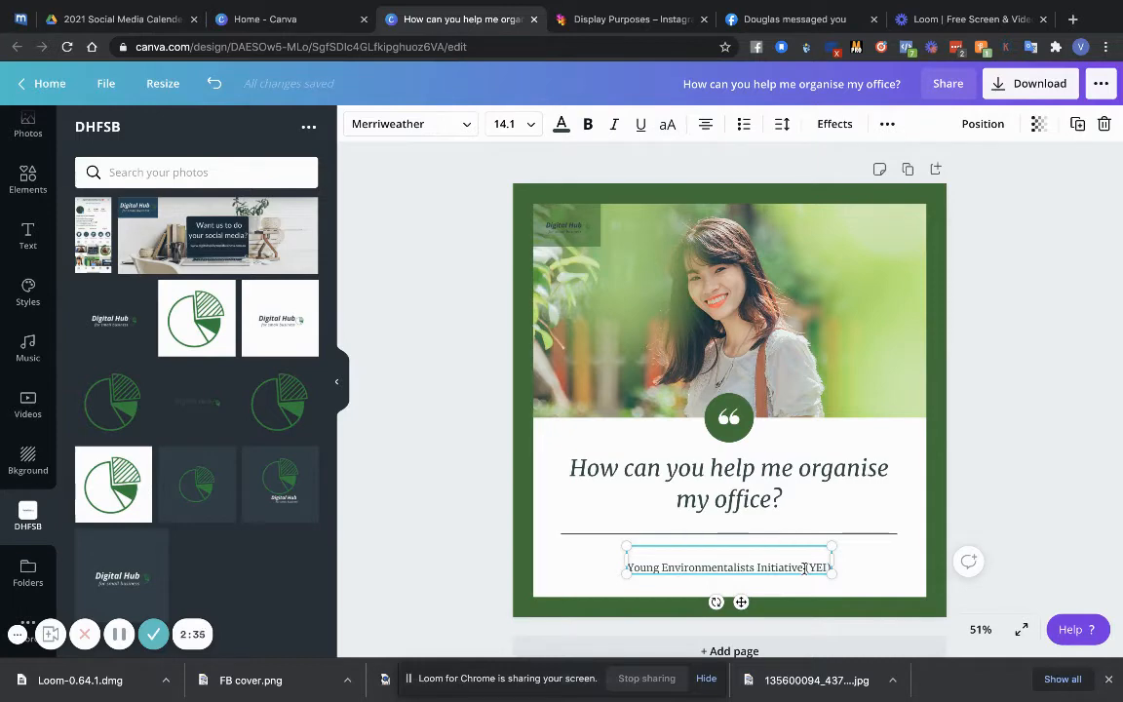
Replace the organisation name under the divider with "Digital Hub For Small Business".
key("BackSpace")
key("BackSpace")
key("BackSpace")
key("BackSpace")
key("BackSpace")
key("BackSpace")
key("BackSpace")
key("BackSpace")
key("BackSpace")
key("BackSpace")
key("BackSpace")
key("BackSpace")
key("BackSpace")
key("BackSpace")
key("BackSpace")
key("BackSpace")
key("BackSpace")
key("BackSpace")
key("BackSpace")
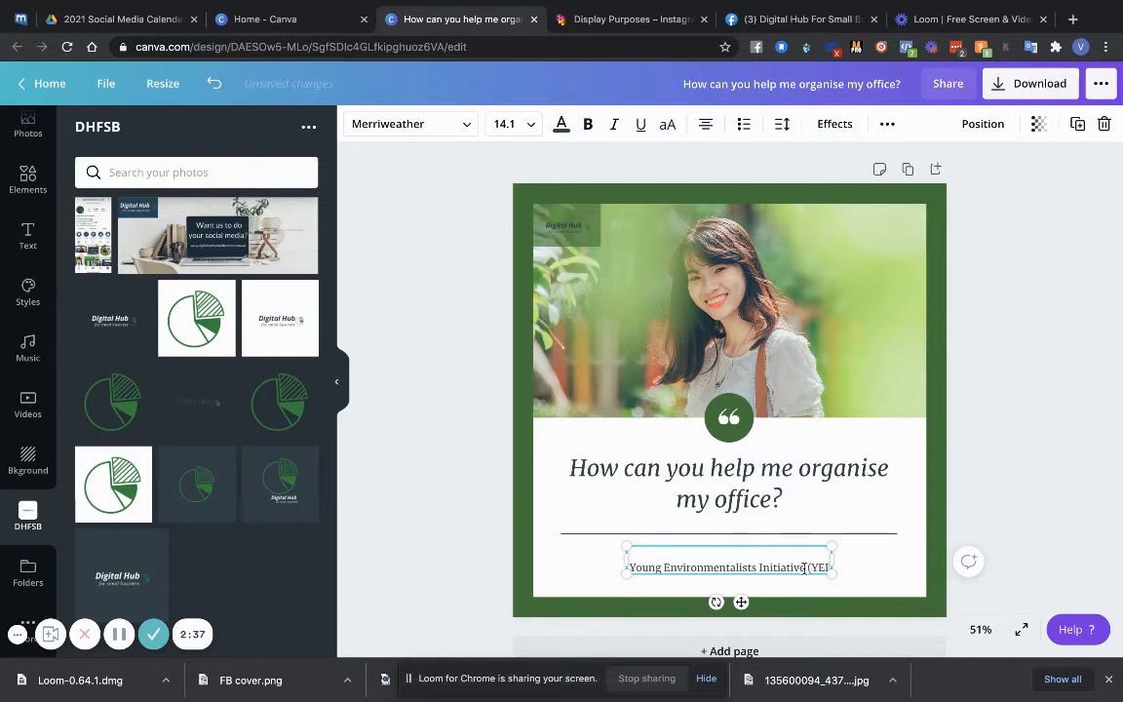
key("BackSpace")
key("BackSpace")
key("BackSpace")
key("BackSpace")
key("BackSpace")
key("BackSpace")
key("BackSpace")
key("BackSpace")
key("BackSpace")
key("BackSpace")
key("BackSpace")
key("BackSpace")
key("BackSpace")
key("BackSpace")
key("BackSpace")
key("BackSpace")
key("BackSpace")
key("BackSpace")
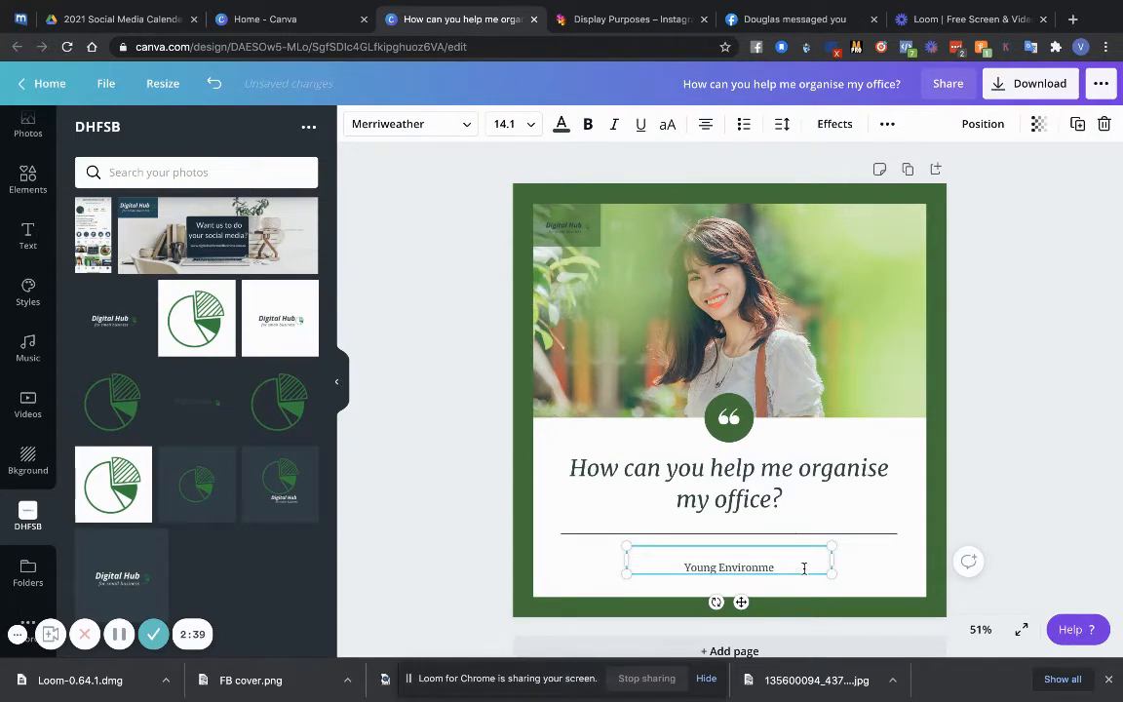
key("BackSpace")
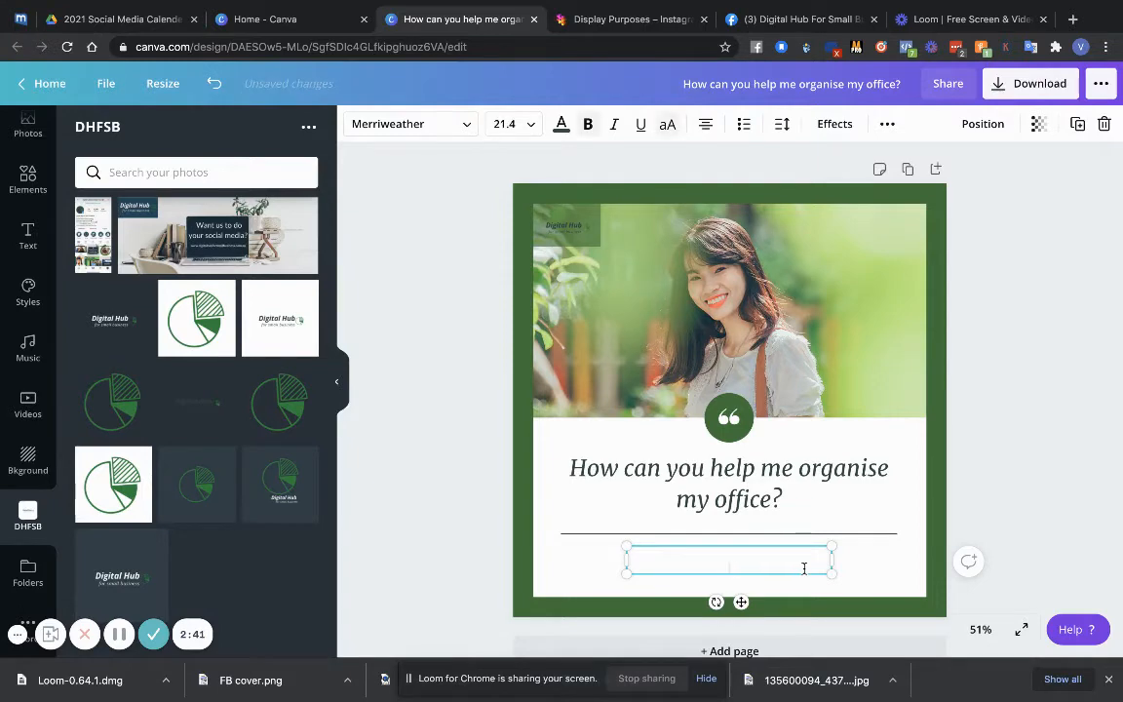
type("Di")
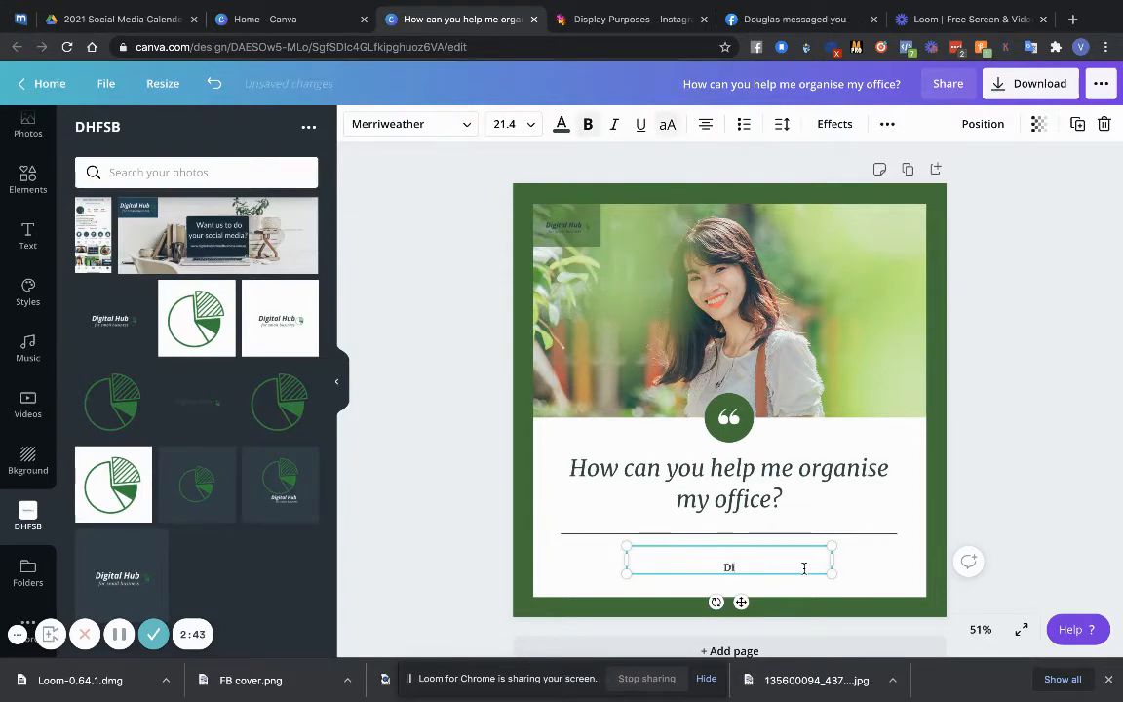
type("gital H")
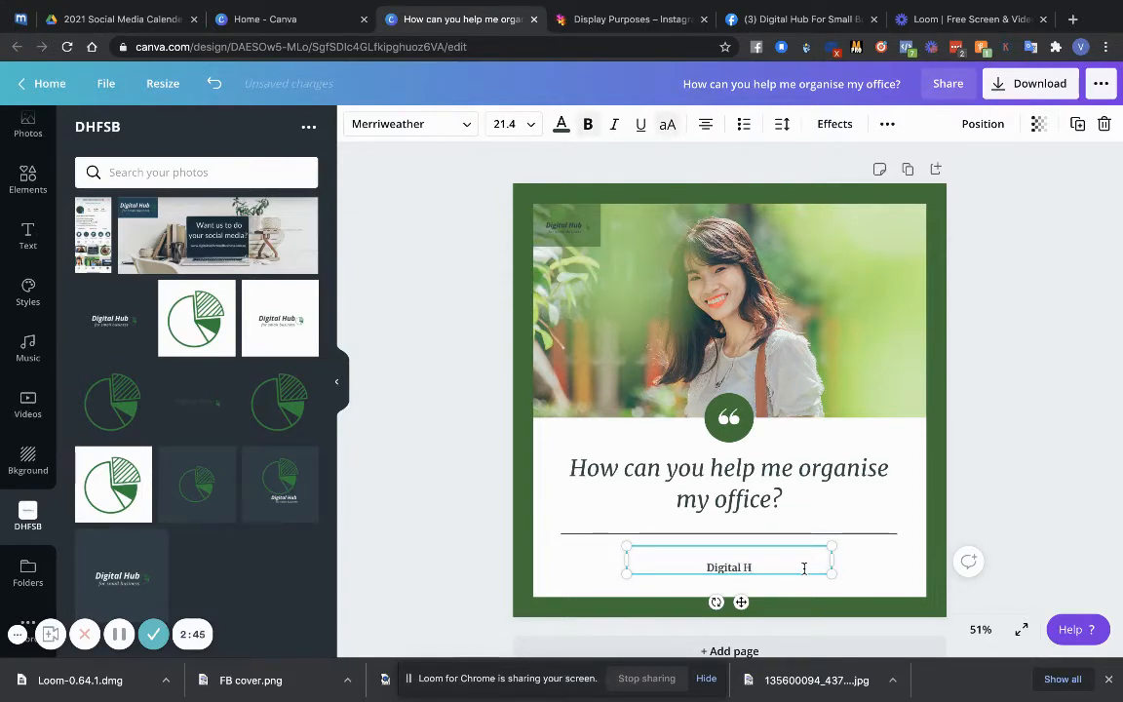
type("ub For S")
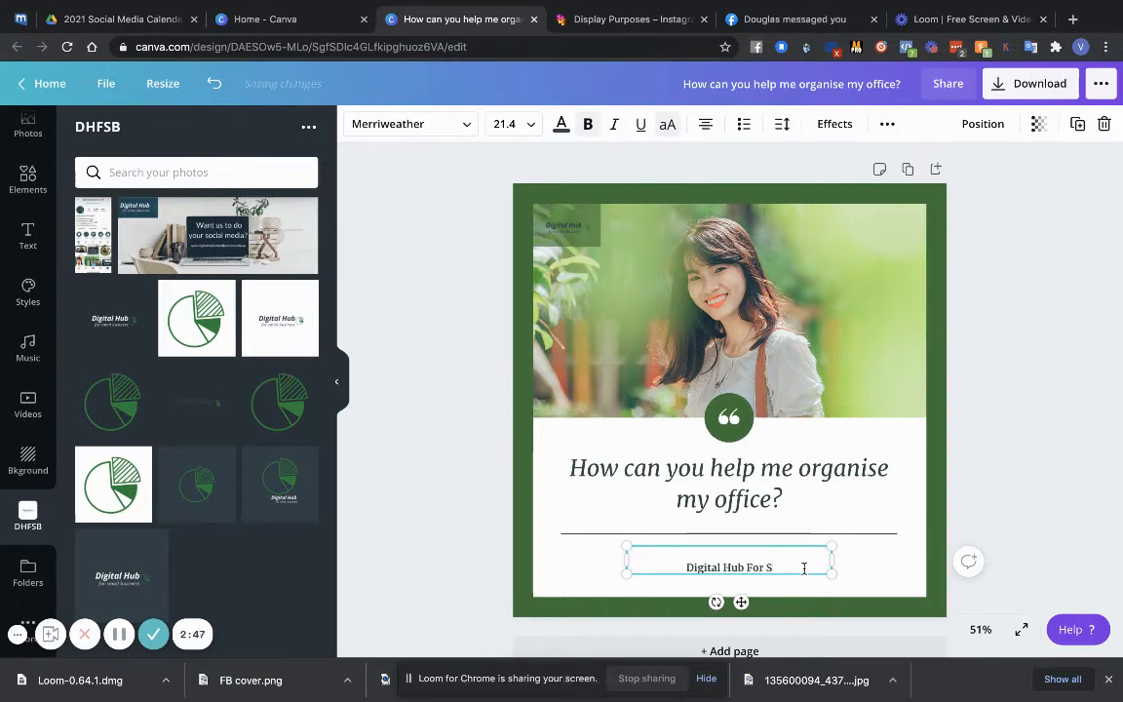
type("mall Business")
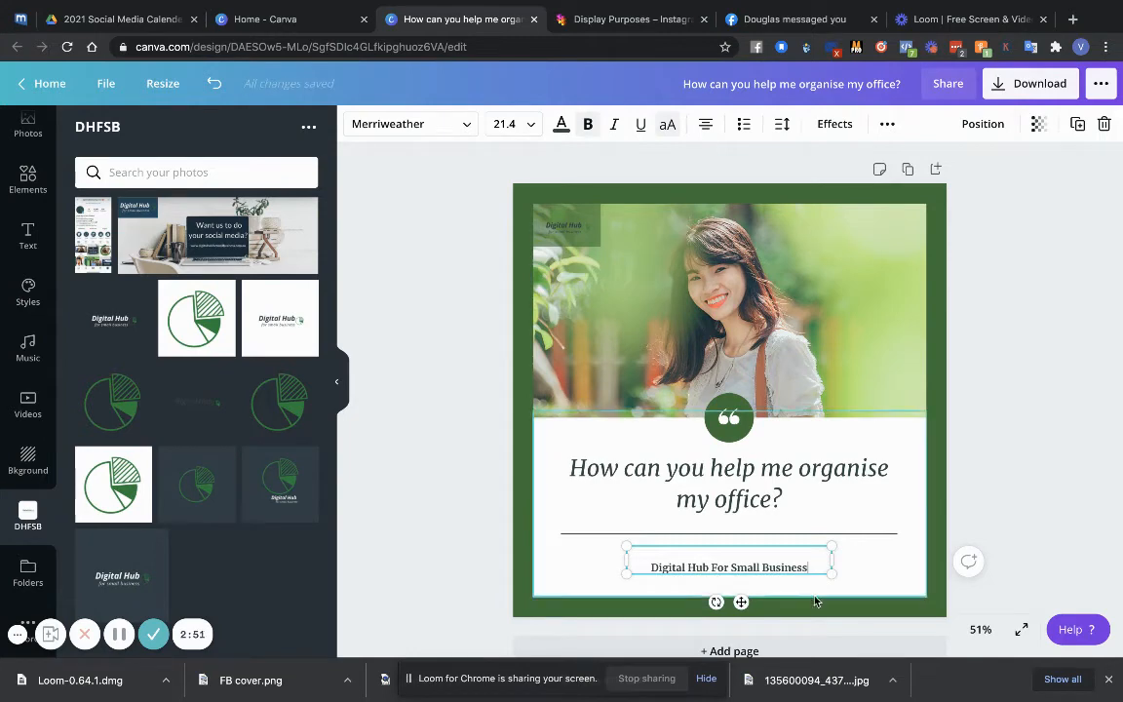
left_click(431, 569)
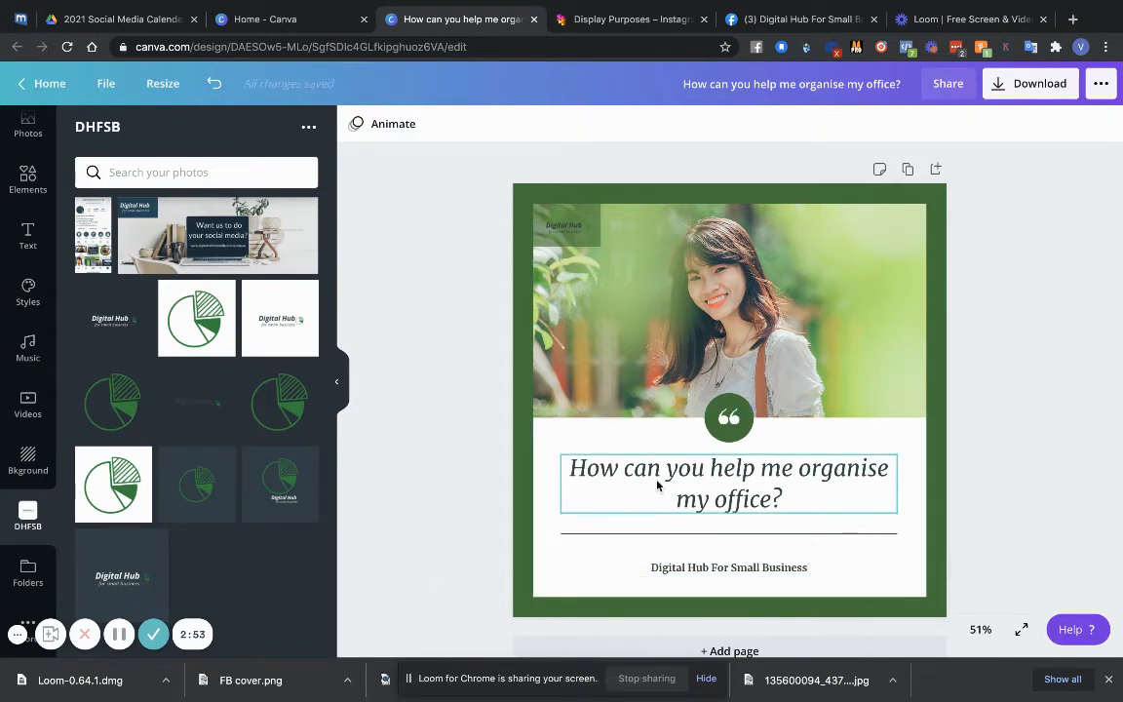
Delete the quotation mark graphic from the green circle between the photo and the question.
left_click(729, 423)
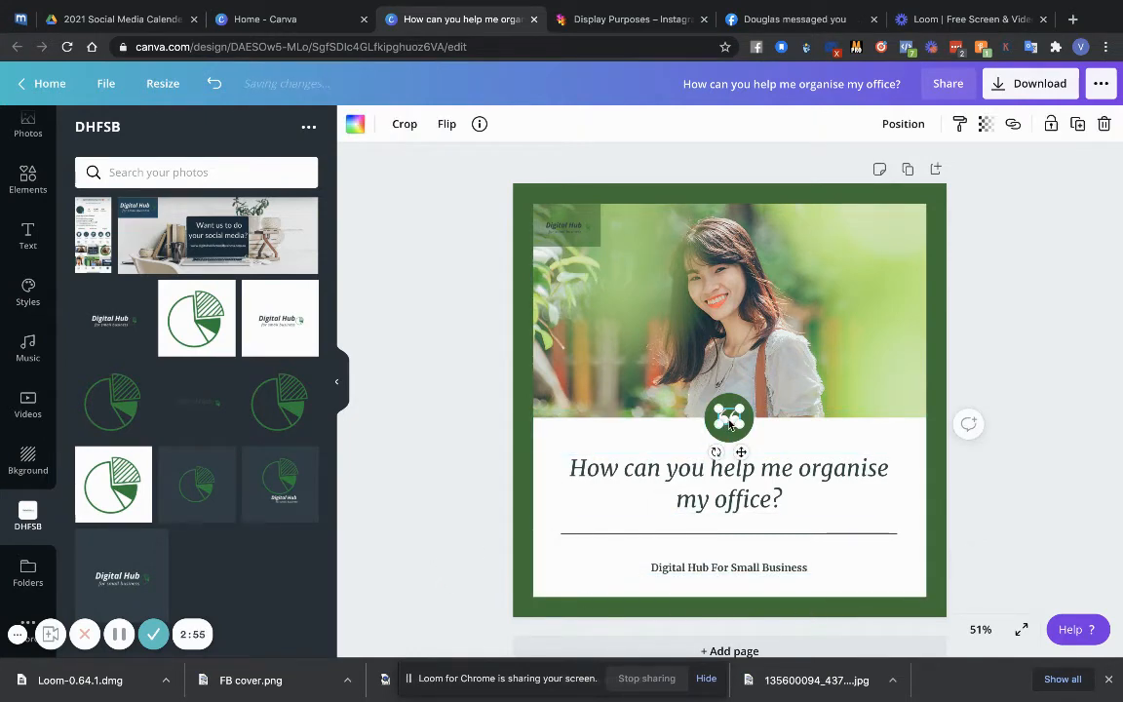
key("Delete")
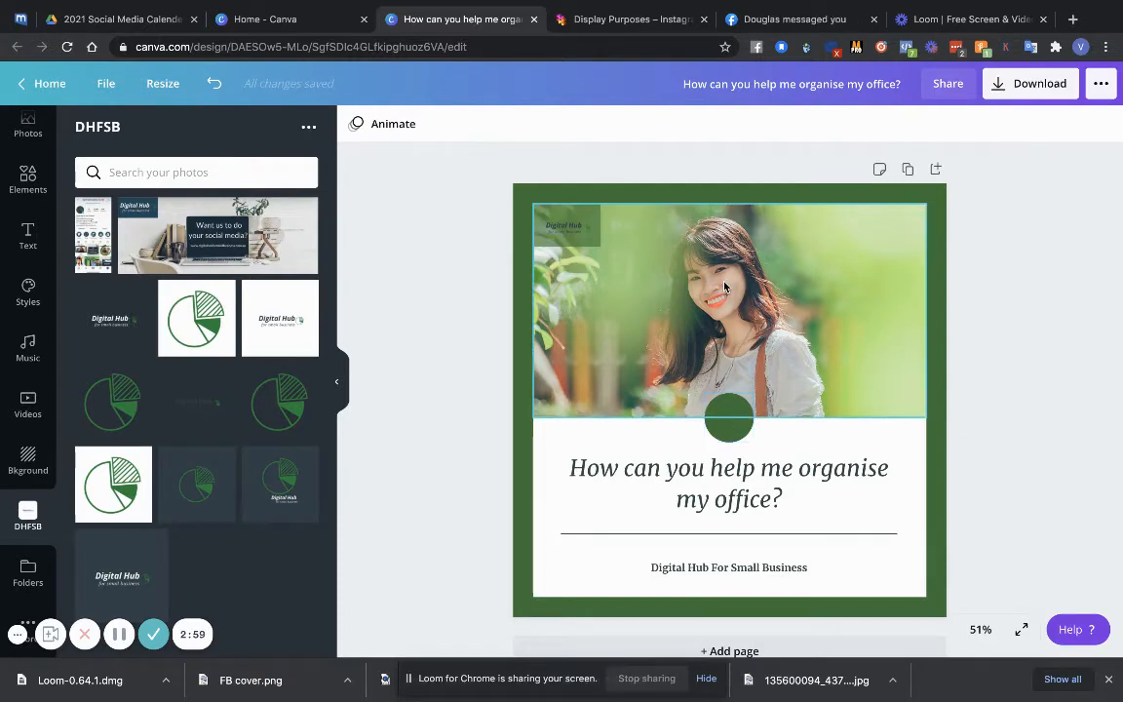
Search the stock photos for "office" and look through the results for a replacement for the woman's portrait.
left_click(724, 286)
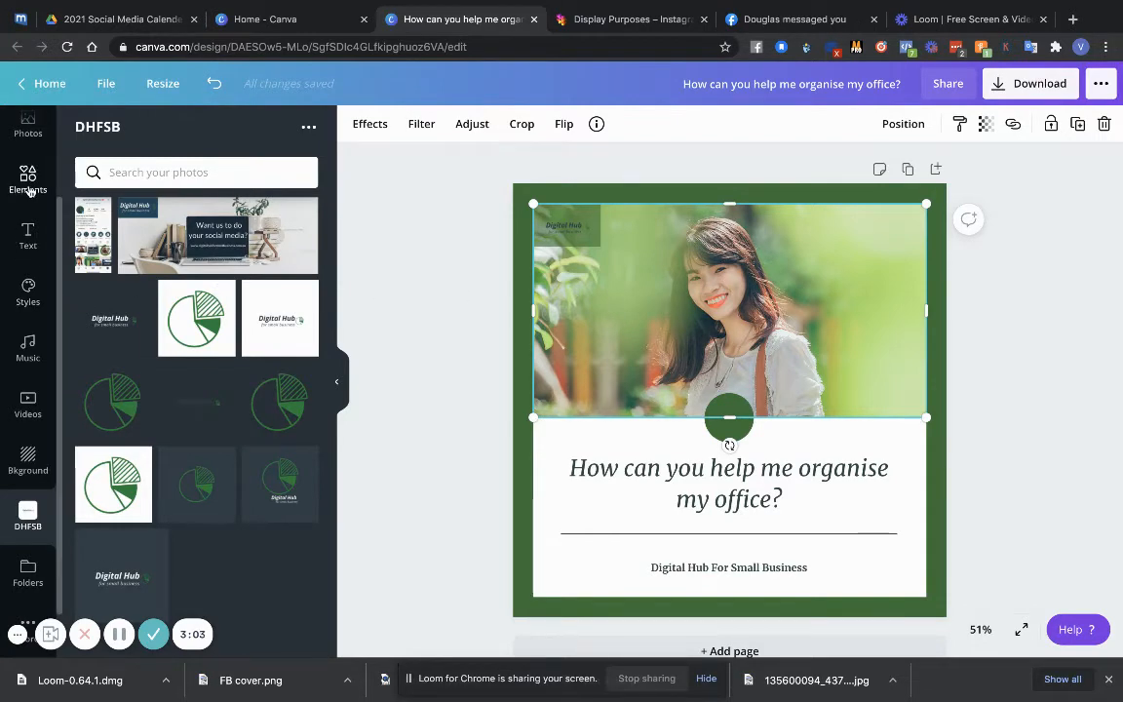
scroll(29, 190, "up", 3)
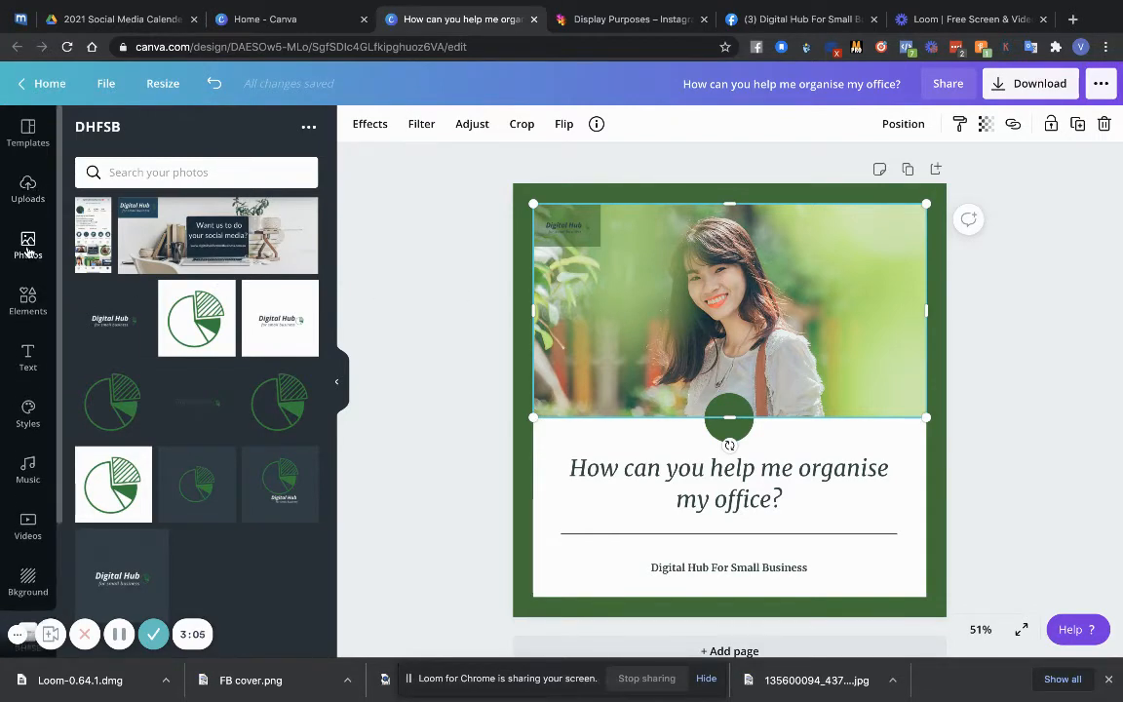
left_click(27, 239)
left_click(166, 134)
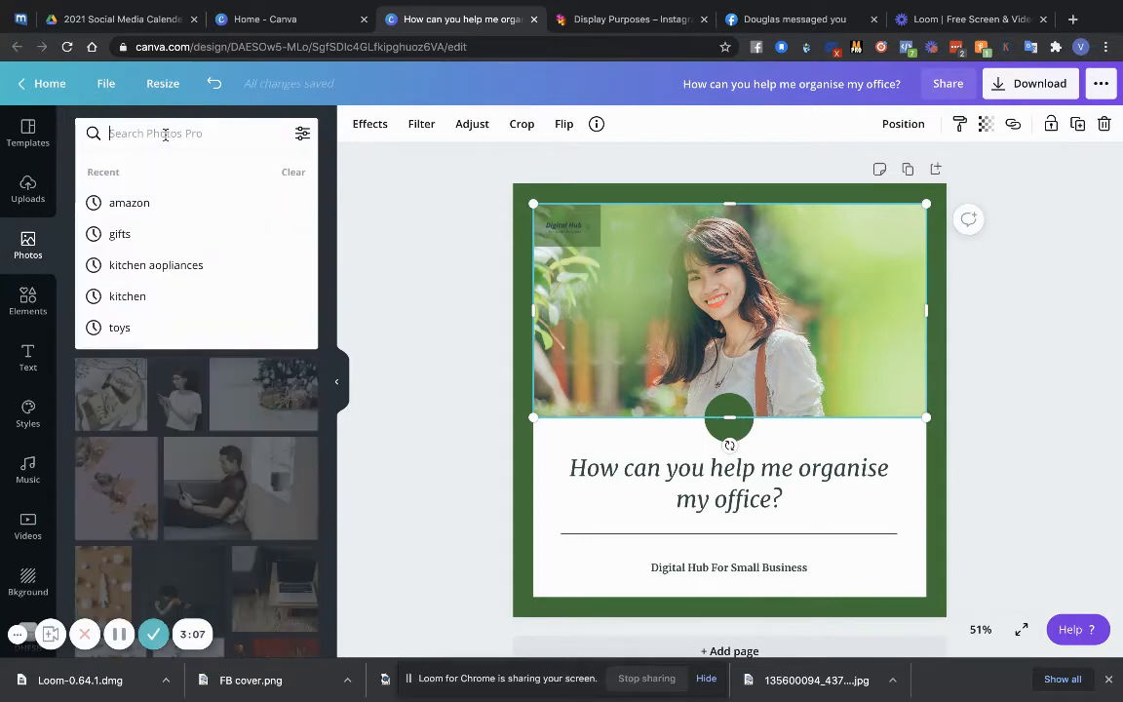
type("office")
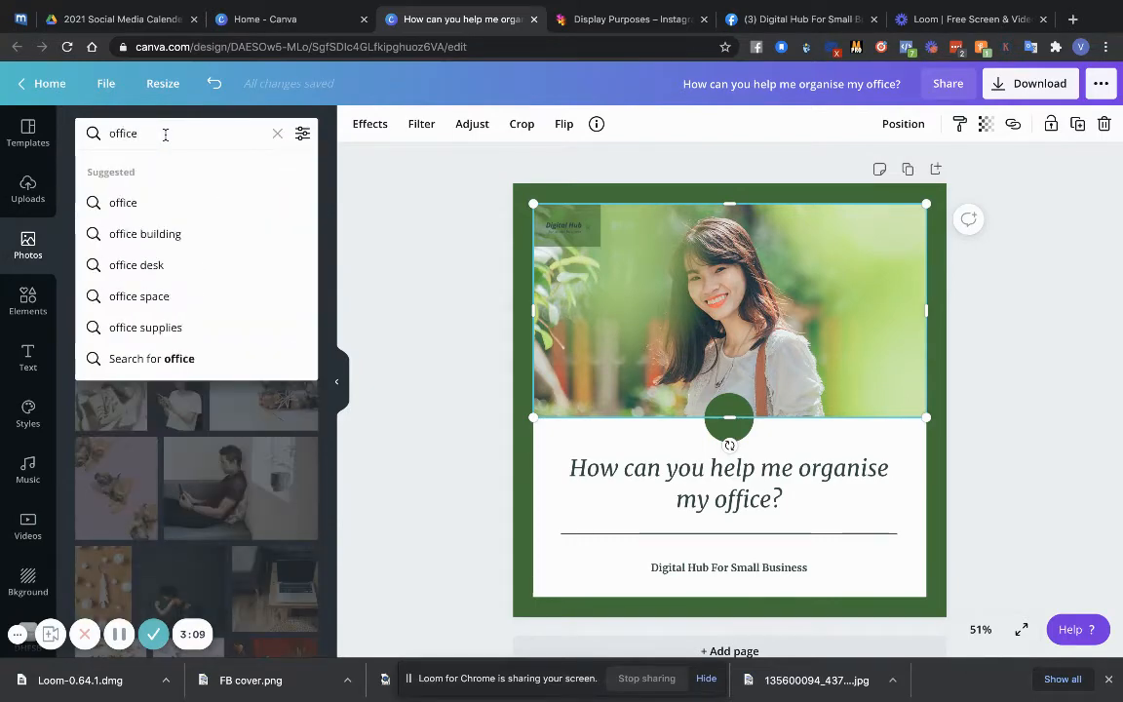
key("Return")
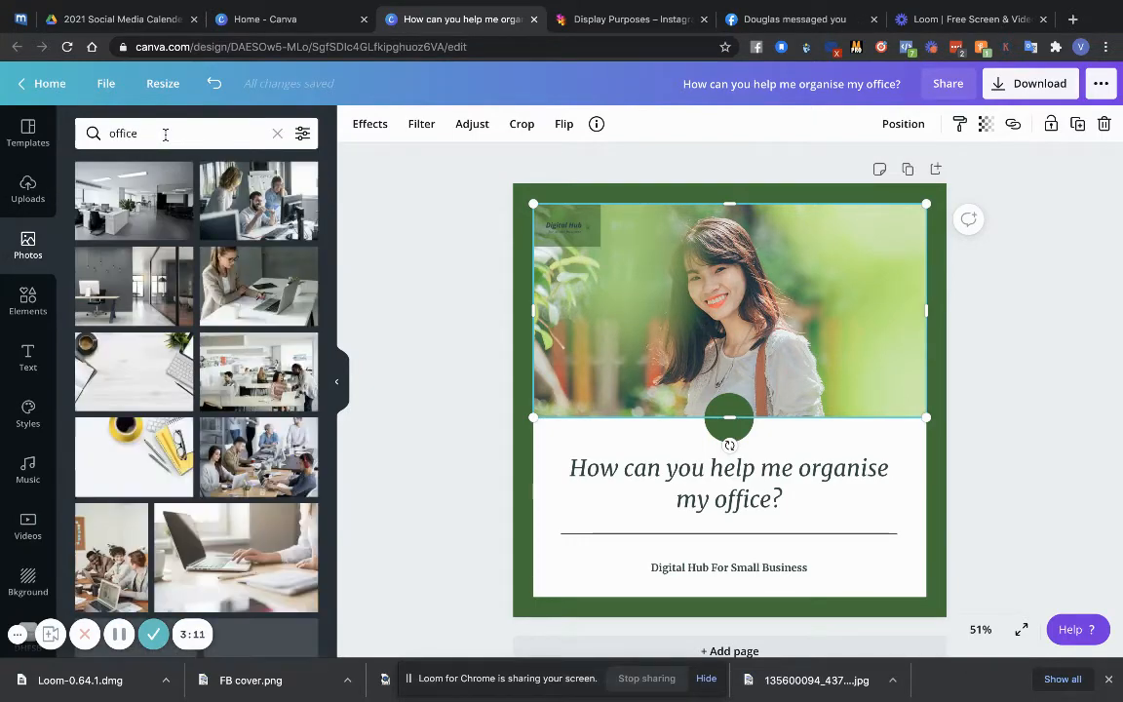
scroll(178, 373, "down", 2)
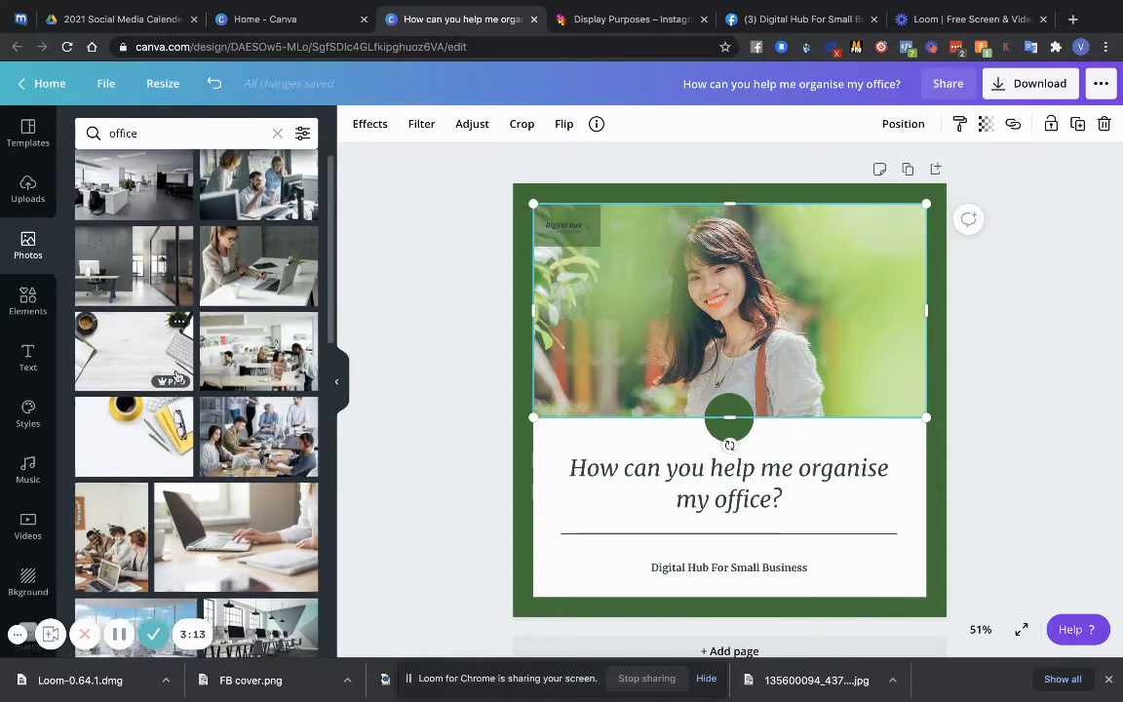
scroll(177, 373, "down", 2)
scroll(179, 351, "up", 4)
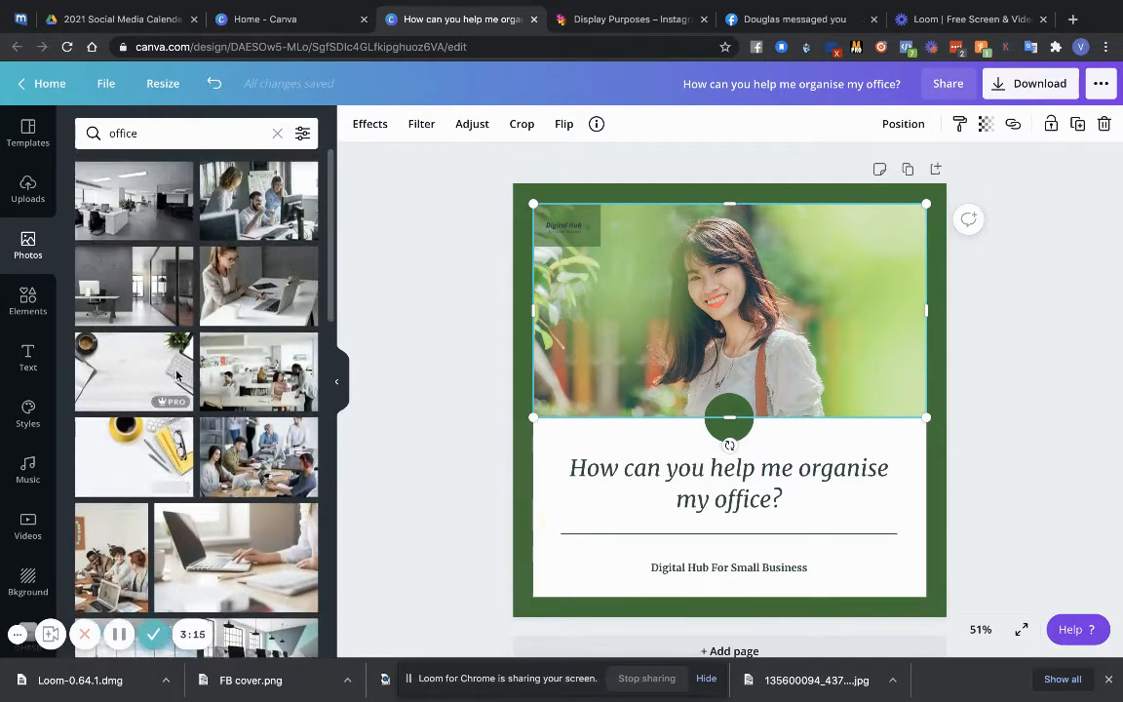
Change the stock photo search term to "home office" and run the search.
left_click(144, 131)
key("BackSpace")
key("BackSpace")
key("BackSpace")
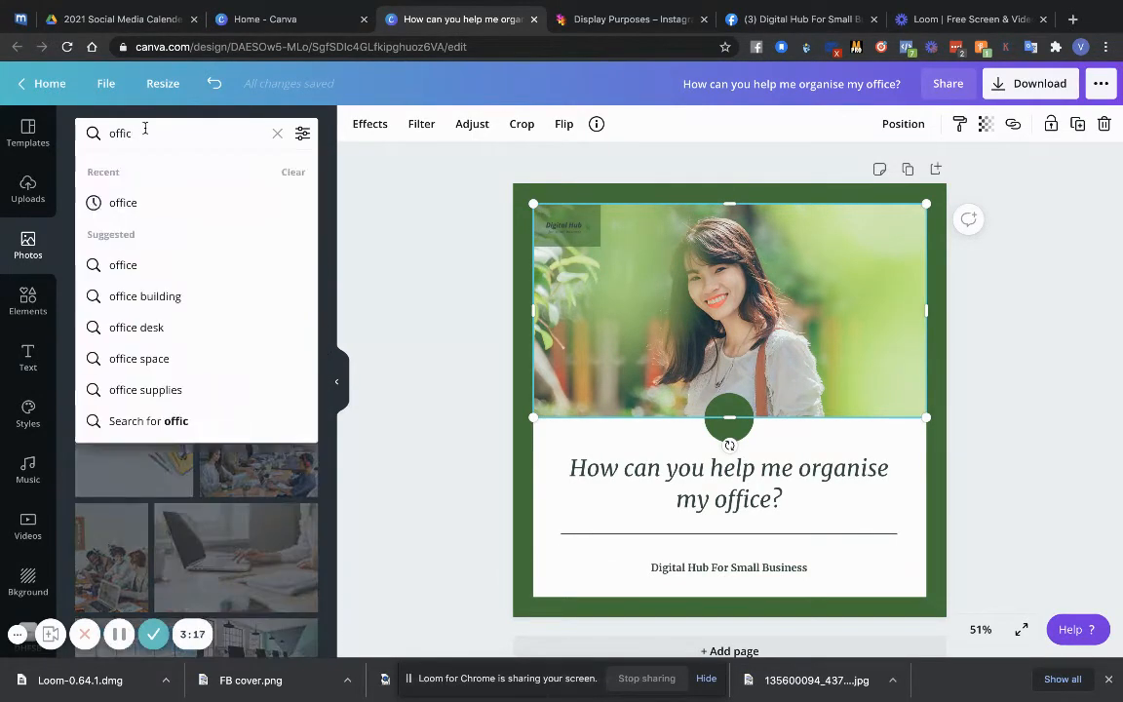
key("BackSpace")
key("BackSpace")
key("BackSpace")
type("hom")
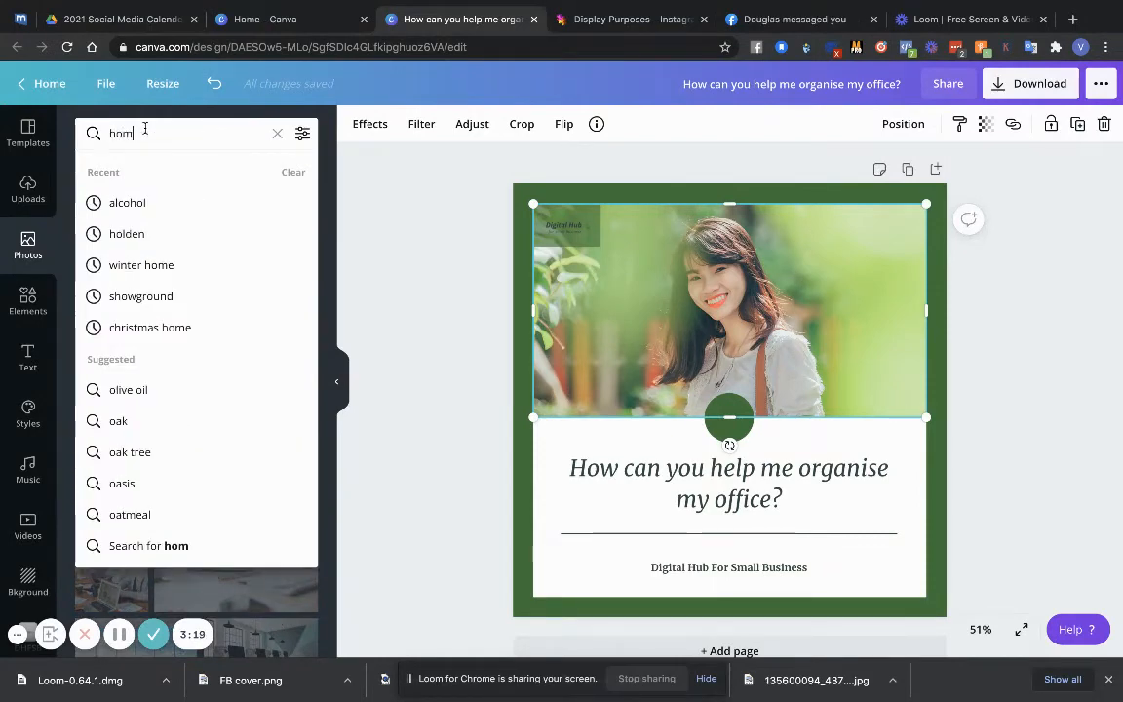
type("e office")
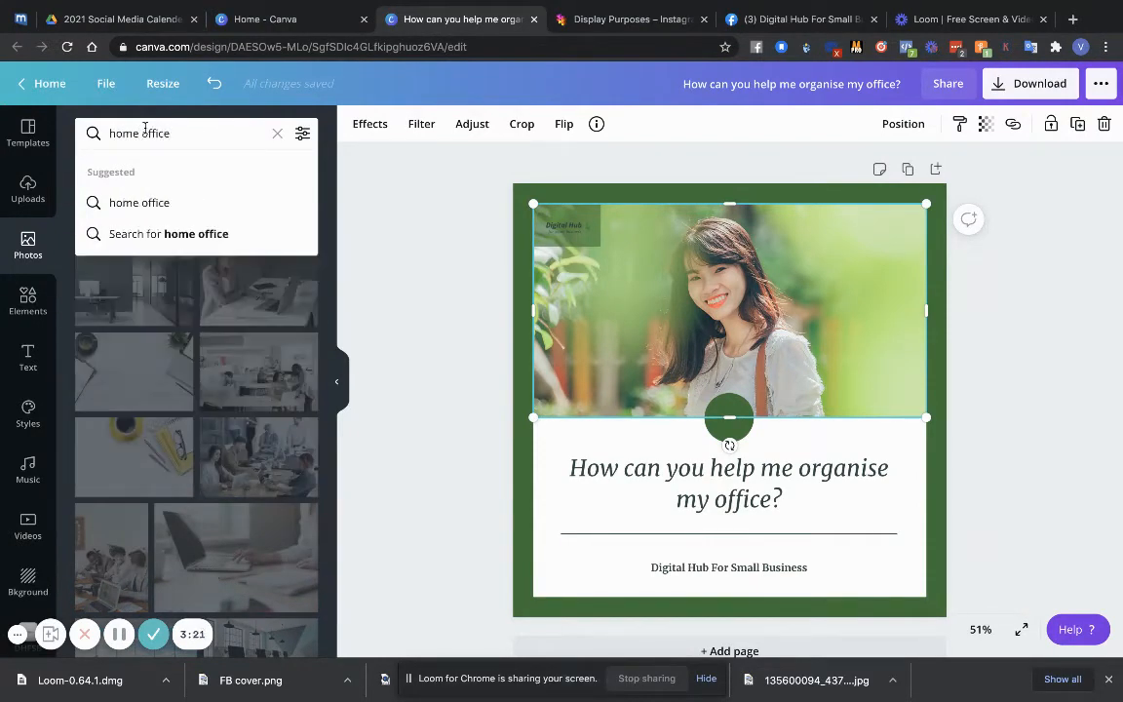
key("Return")
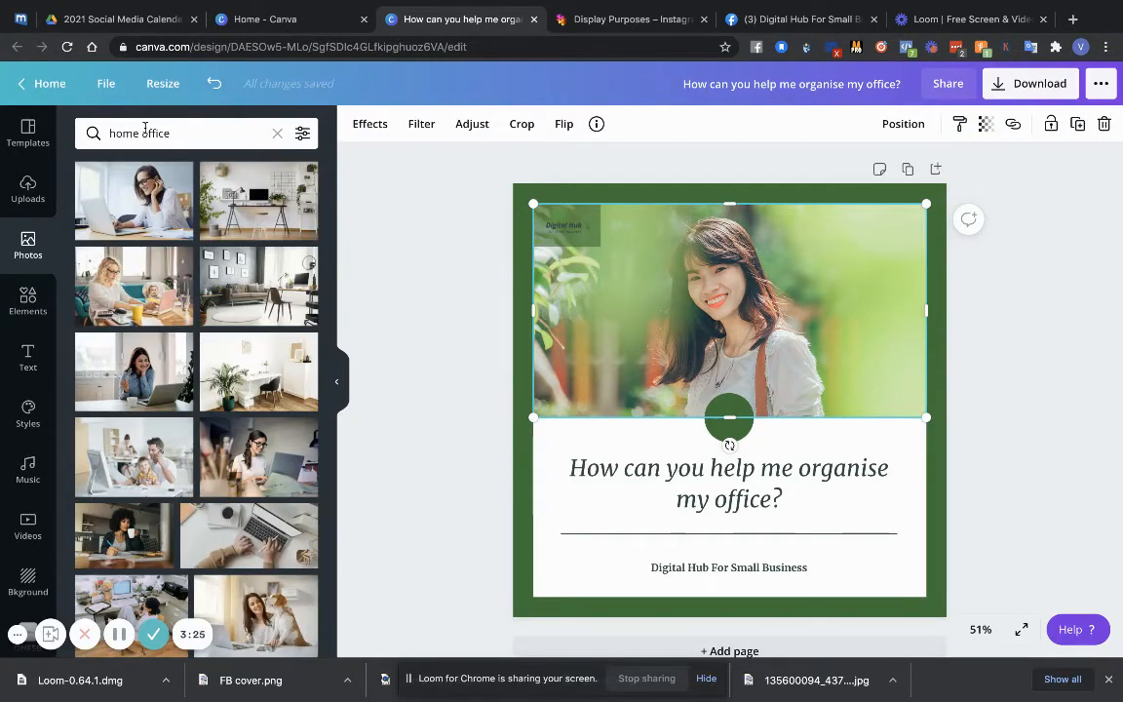
Replace the woman's portrait with the home office photo of a wooden desk with a monitor, coffee cup and small plant.
scroll(153, 282, "down", 5)
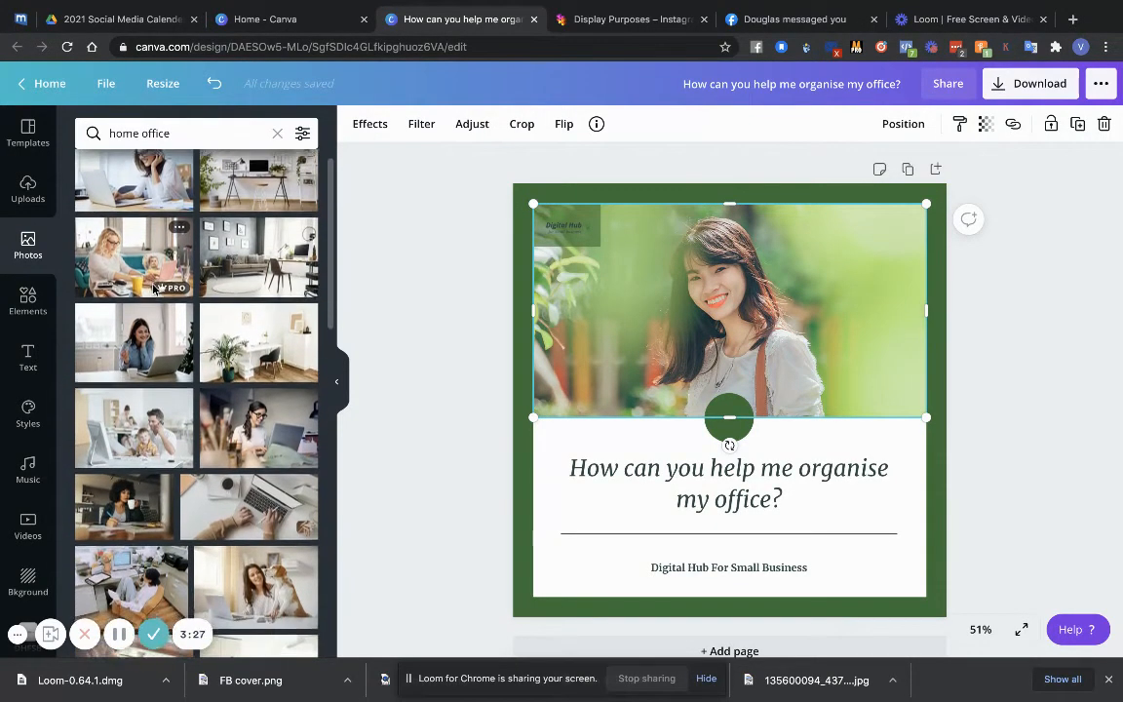
scroll(154, 290, "down", 5)
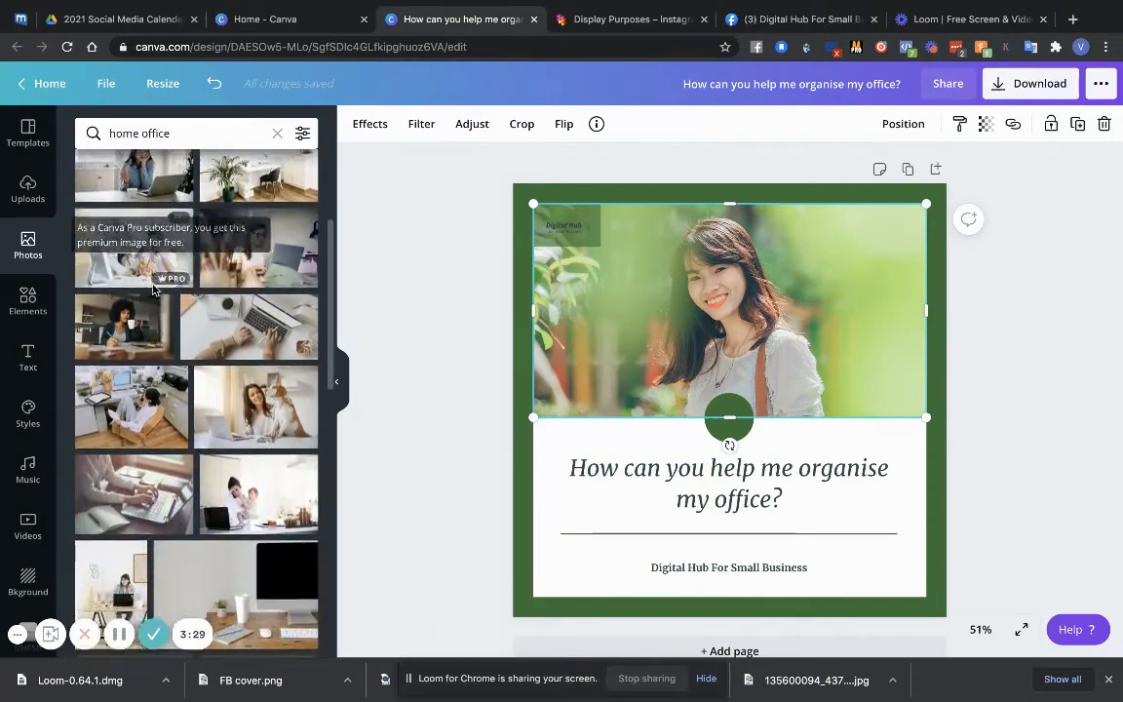
scroll(156, 290, "down", 3)
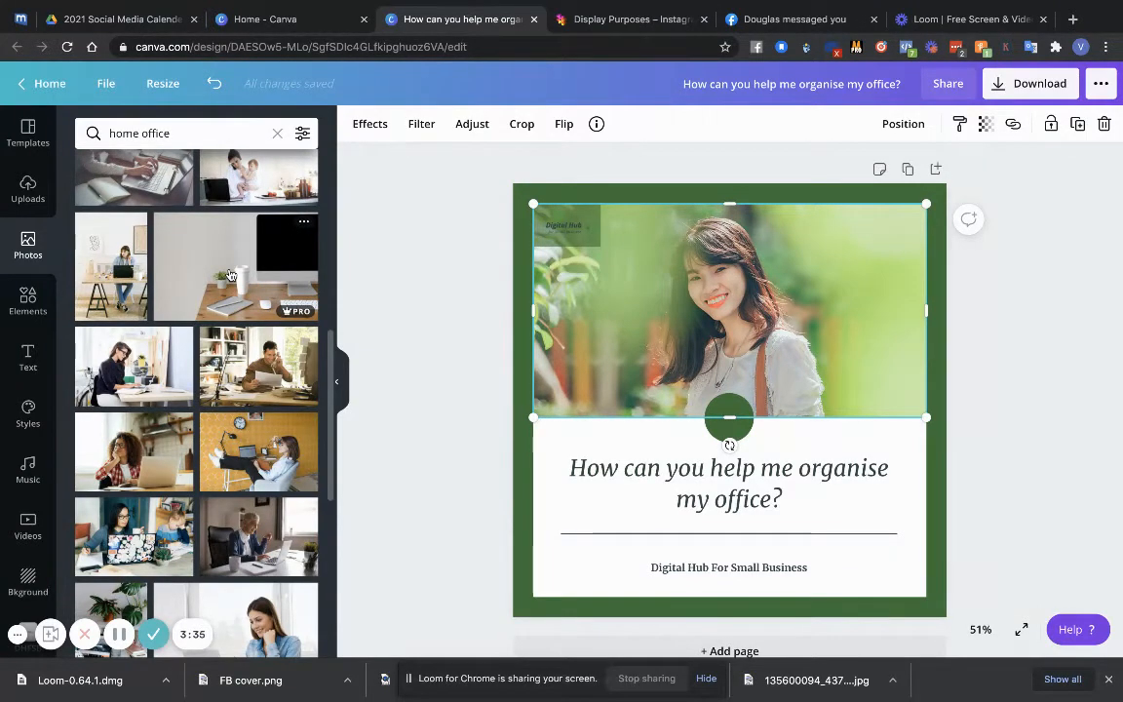
left_click_drag(229, 275, 616, 277)
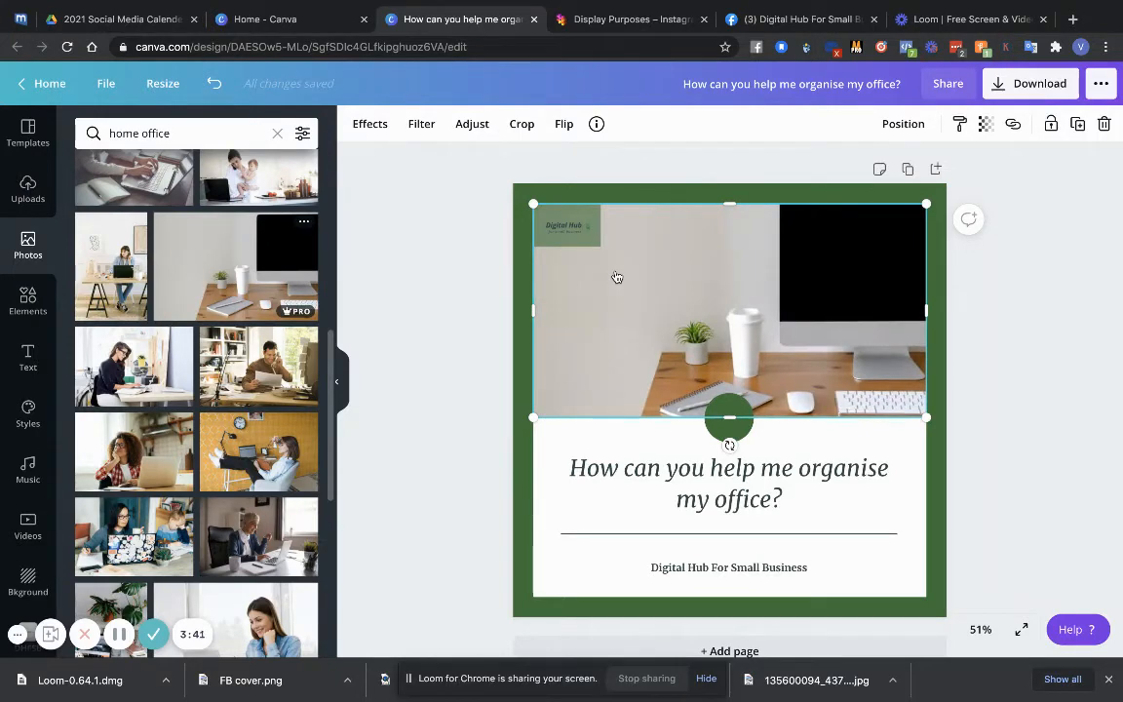
Browse the remaining home office photos for alternatives to the desk picture, leaving the design with nothing selected.
scroll(185, 425, "down", 4)
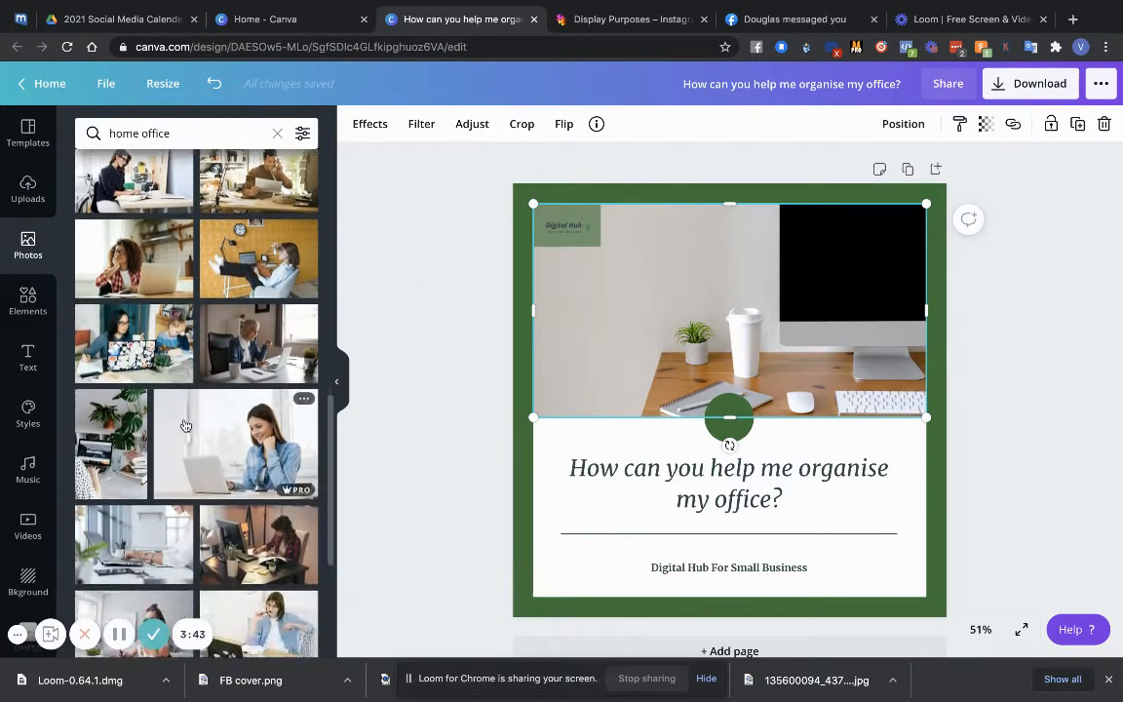
scroll(185, 425, "down", 4)
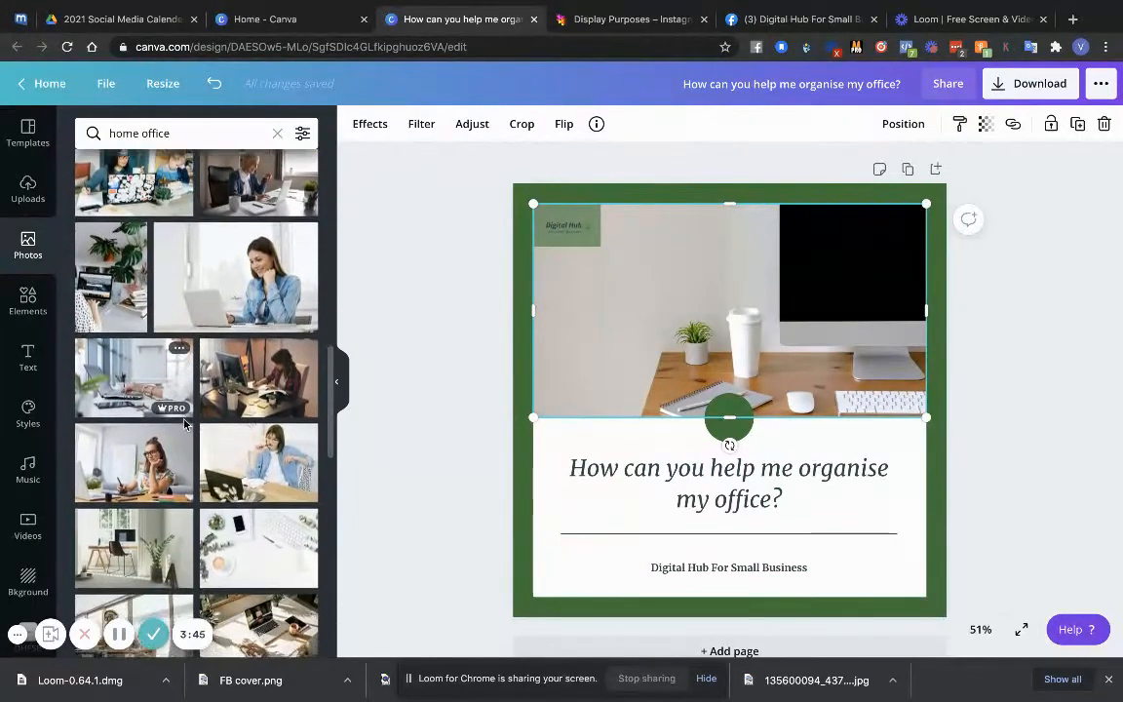
scroll(186, 425, "down", 4)
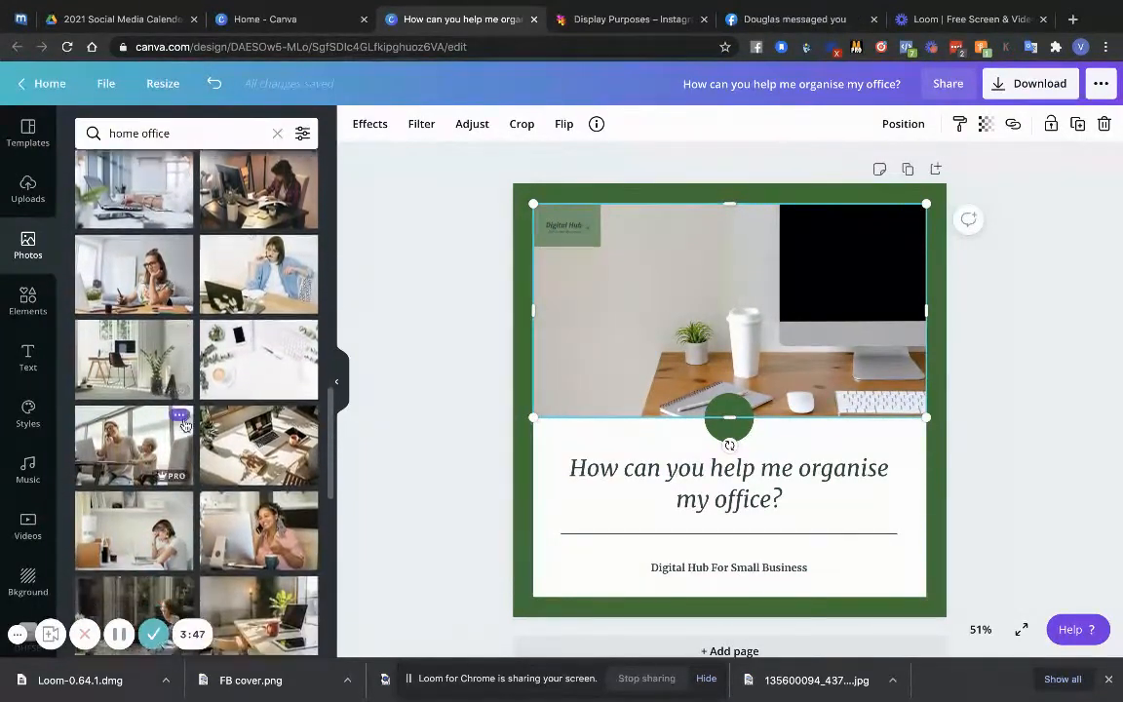
scroll(185, 425, "down", 3)
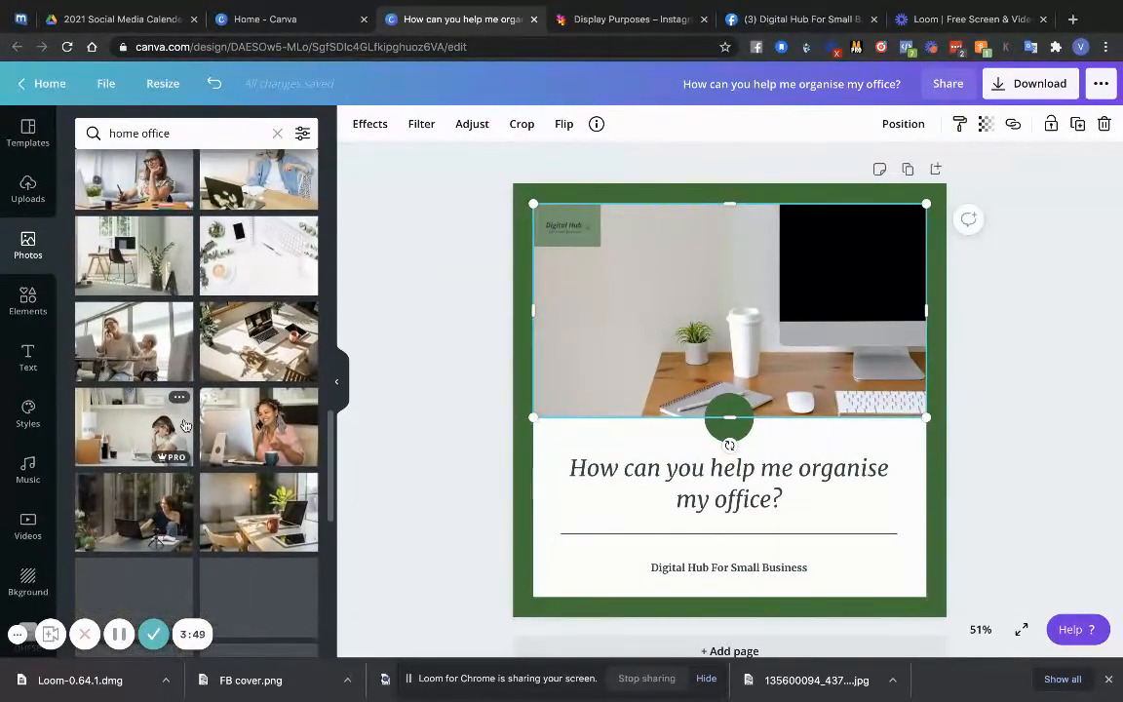
scroll(185, 425, "down", 10)
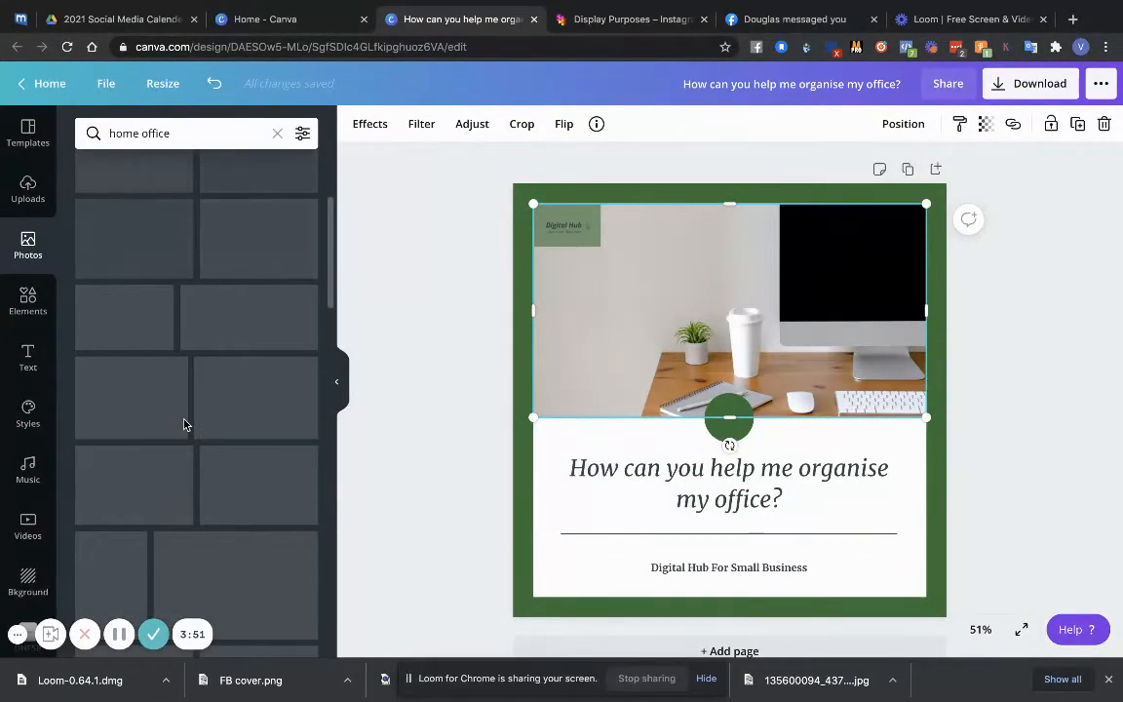
scroll(185, 425, "up", 5)
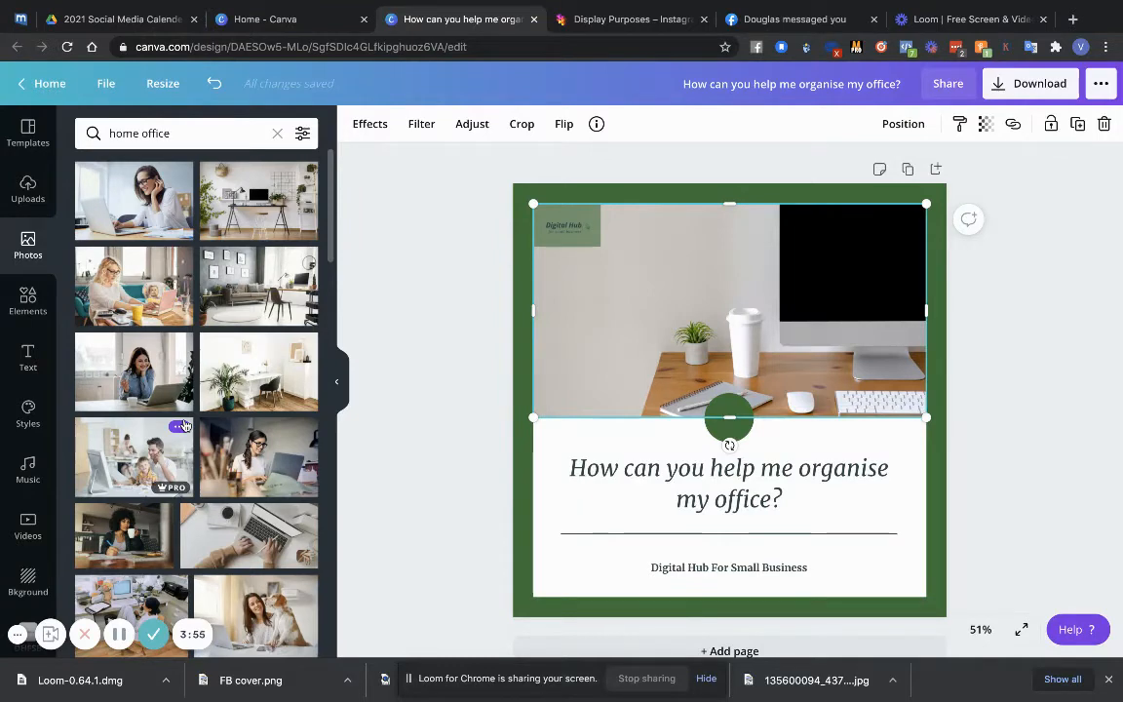
left_click(432, 368)
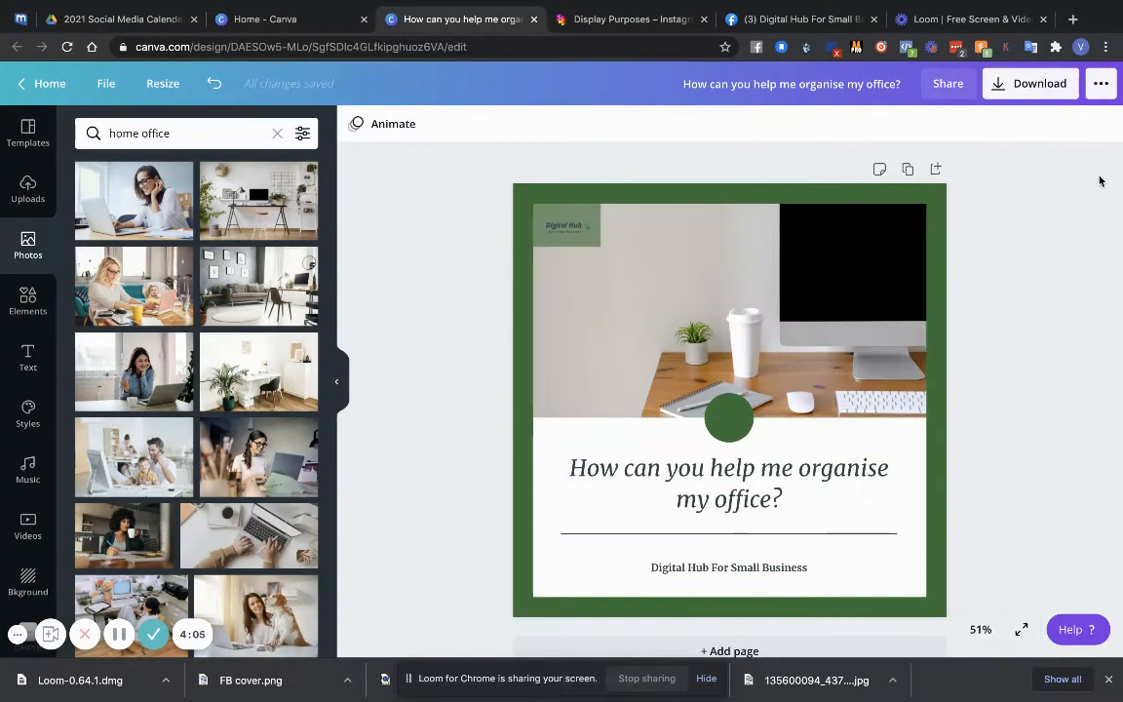
Download the finished design as a PNG at size 1 (1080 × 1080 px) and dismiss the saved-design message.
left_click(998, 85)
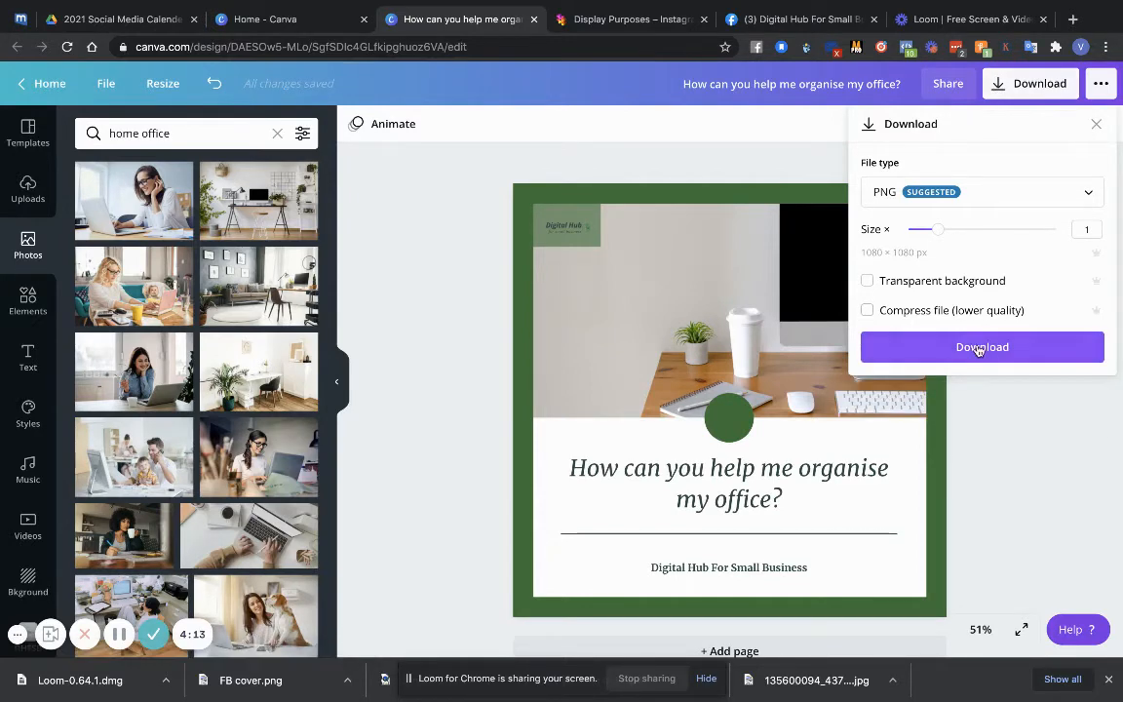
left_click(979, 348)
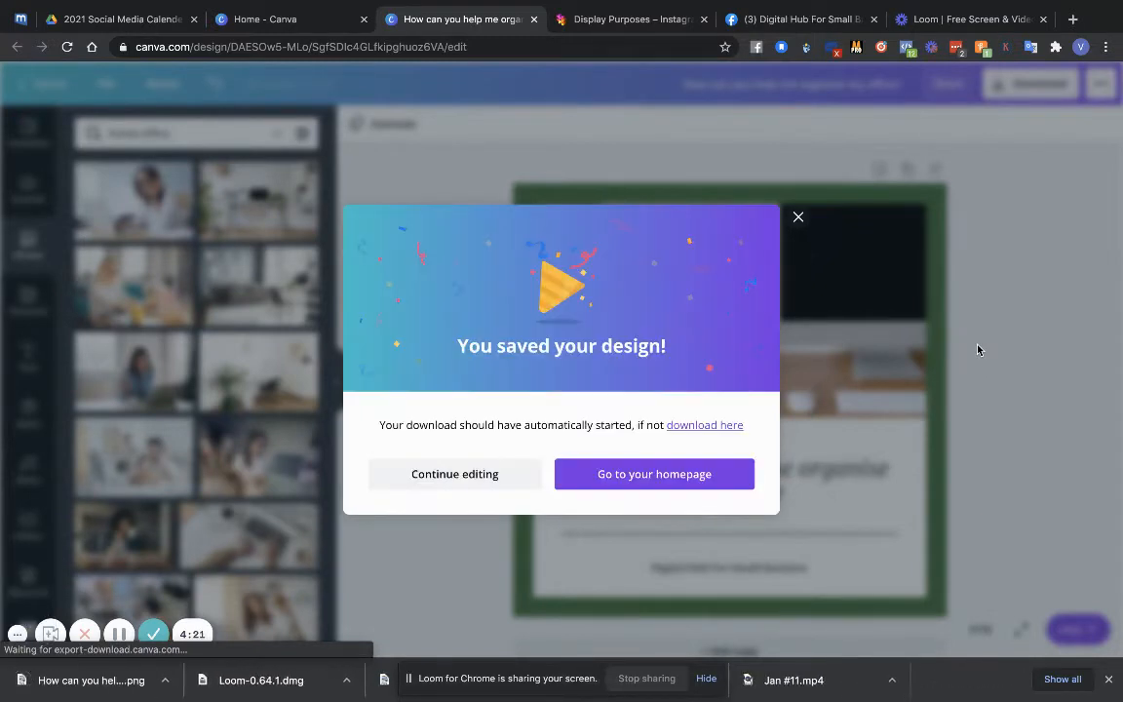
left_click(798, 219)
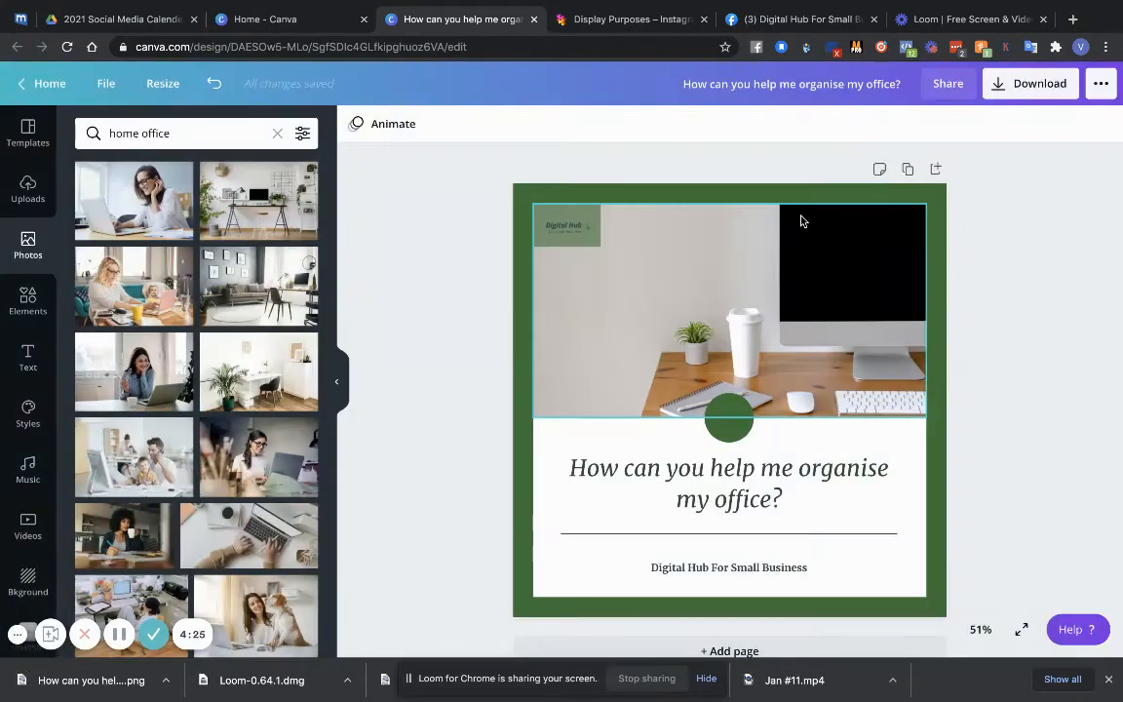
Switch to the Digital Hub For Small Business Facebook page, close the chat and notification pop-ups, and start a new post from Publishing Tools.
left_click(785, 20)
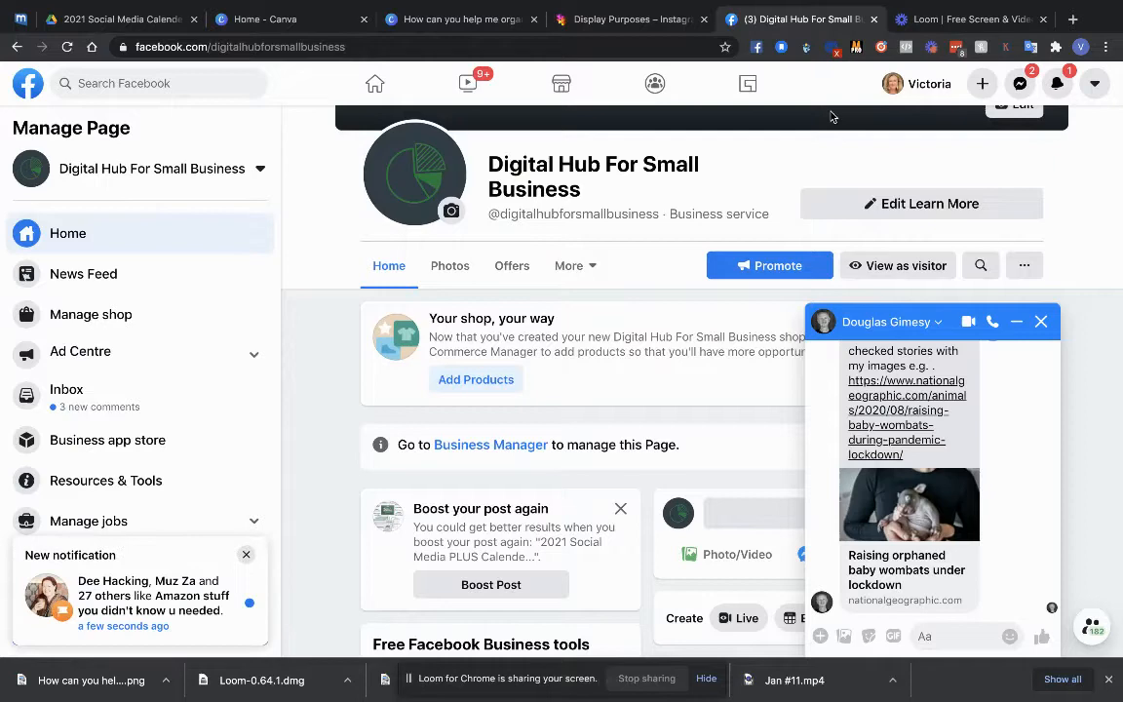
left_click(1039, 320)
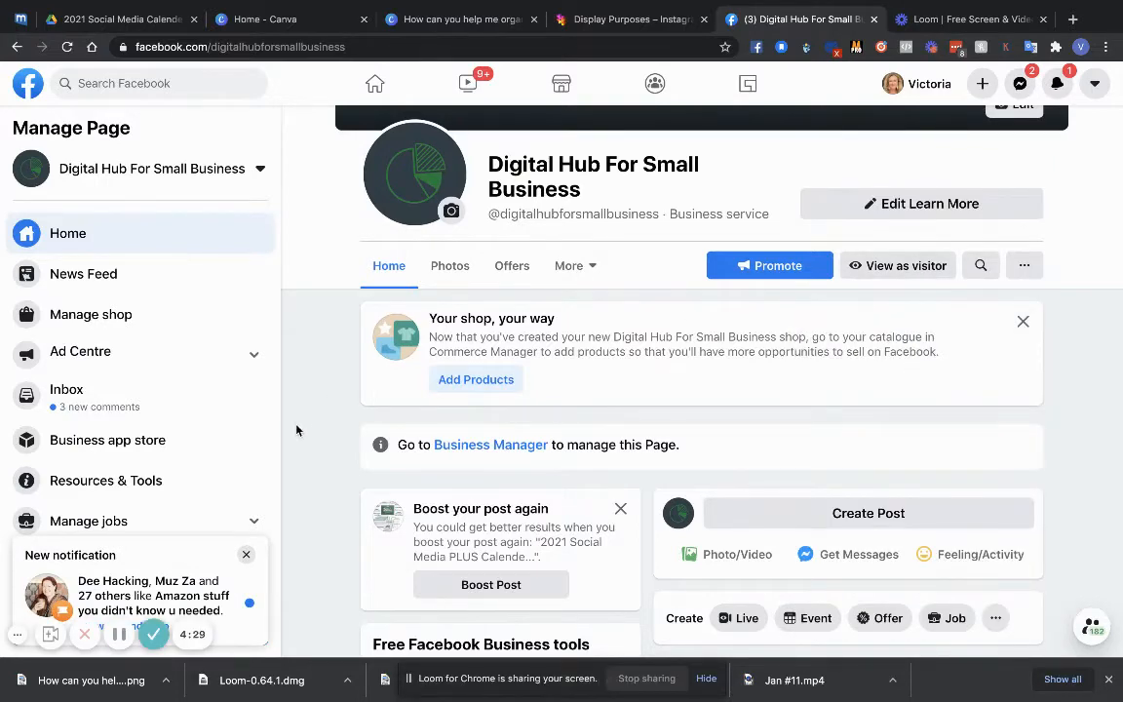
left_click(245, 554)
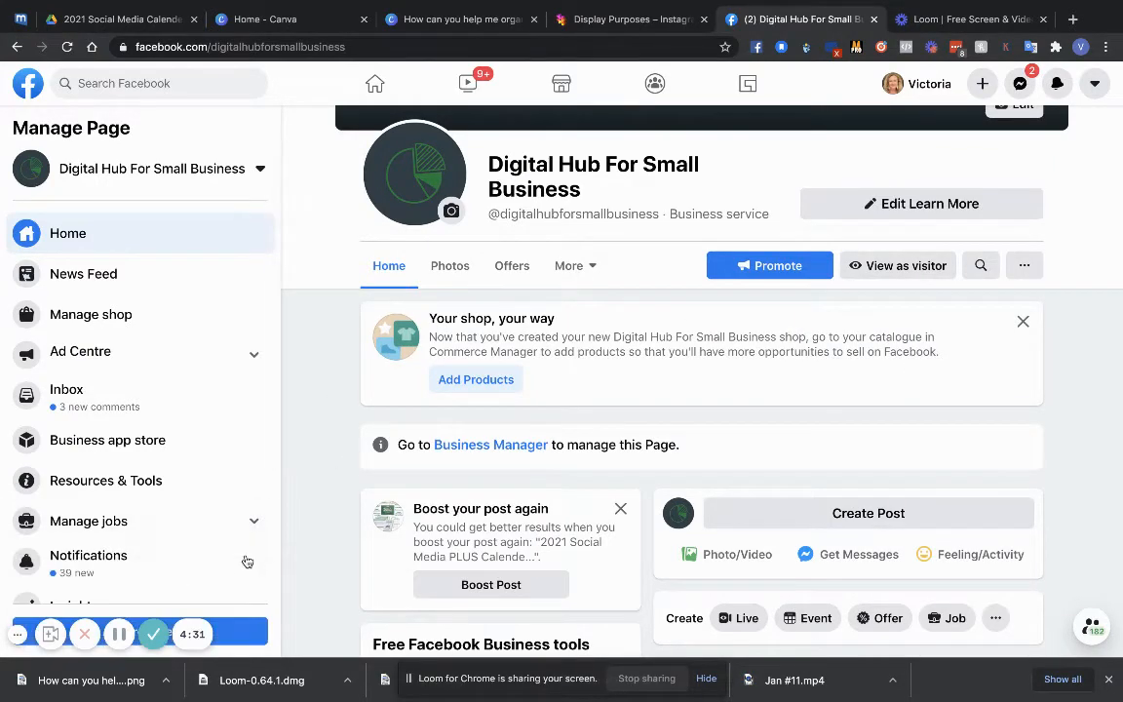
scroll(188, 451, "down", 4)
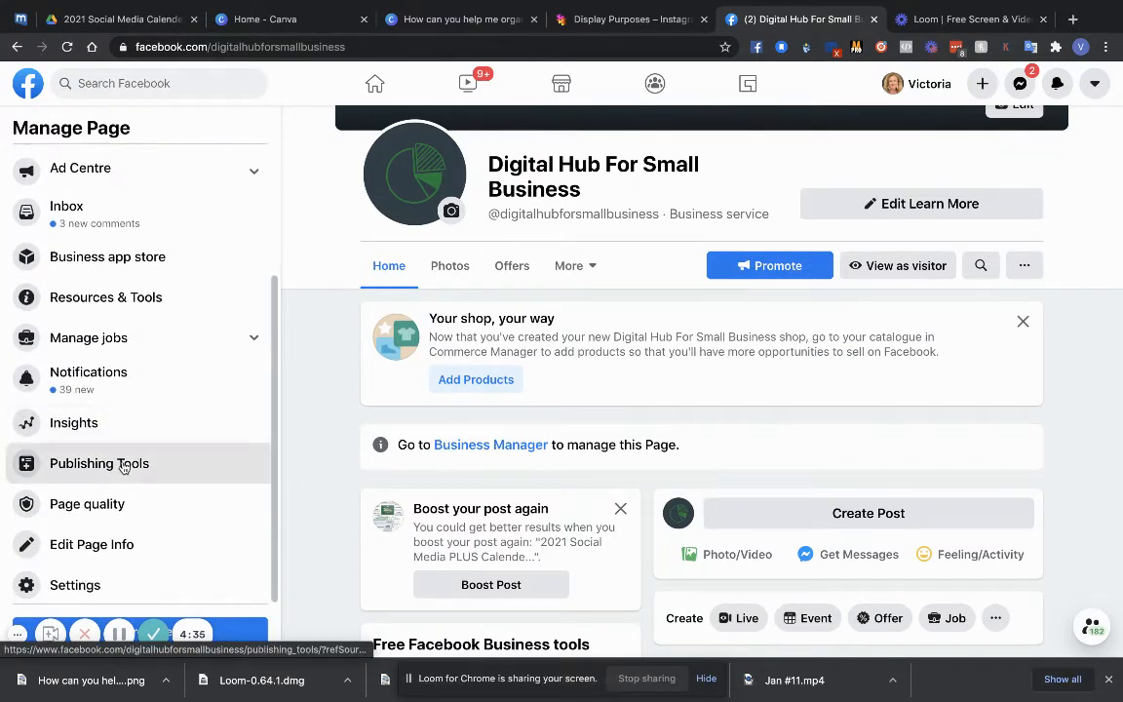
left_click(123, 465)
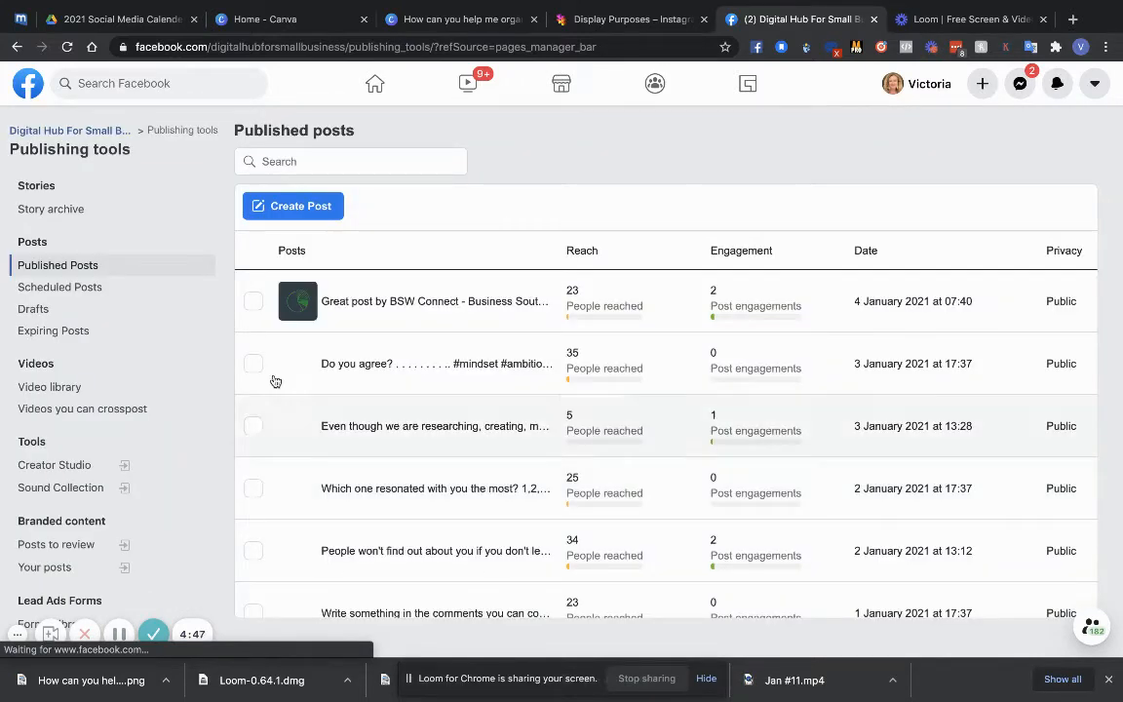
left_click(293, 208)
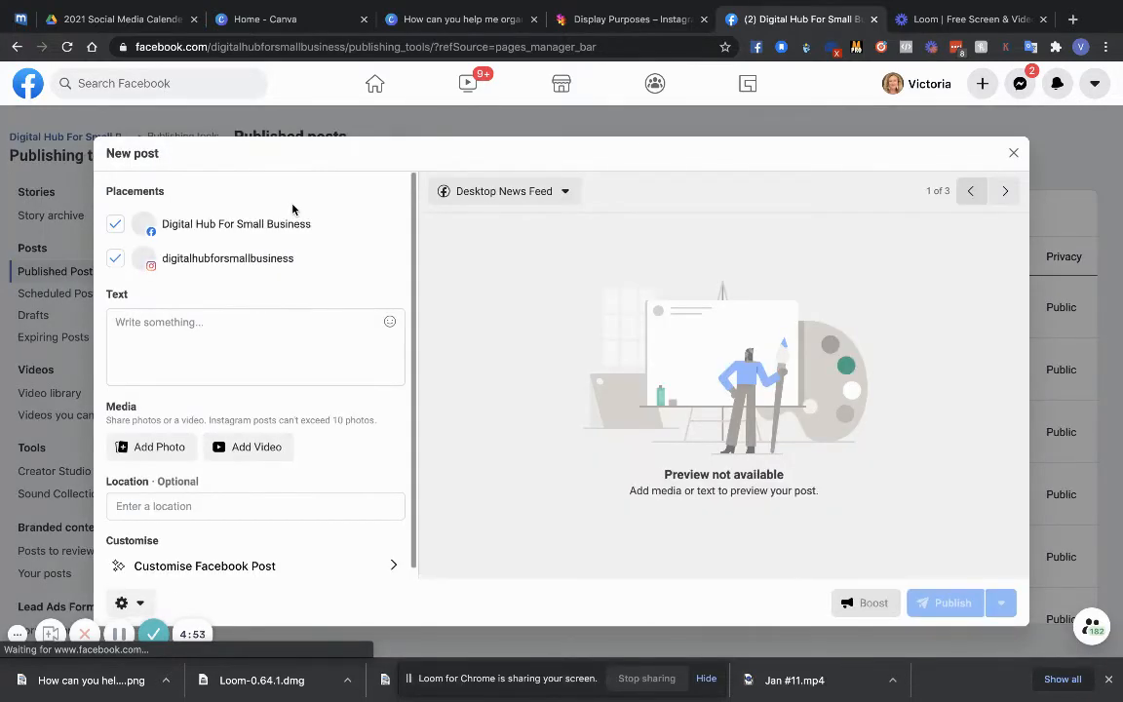
Start the post text with "I gave my office desk to my son yesterday, and I'm in the middle of cleaning".
left_click(152, 324)
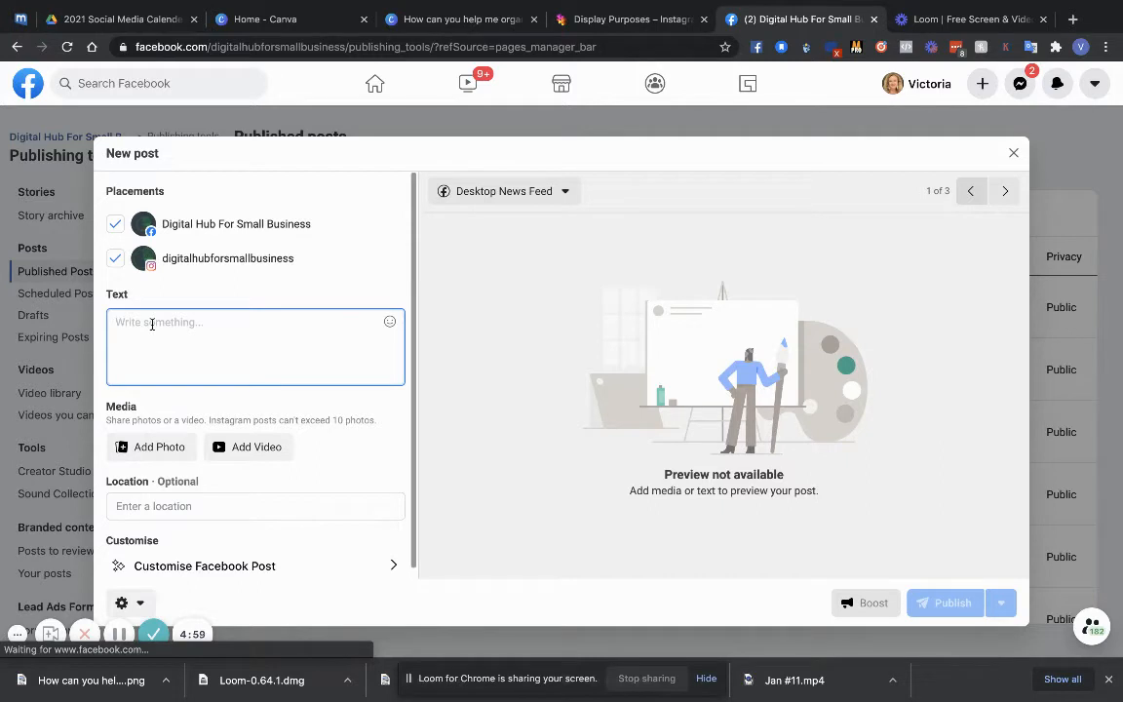
type("I gave ")
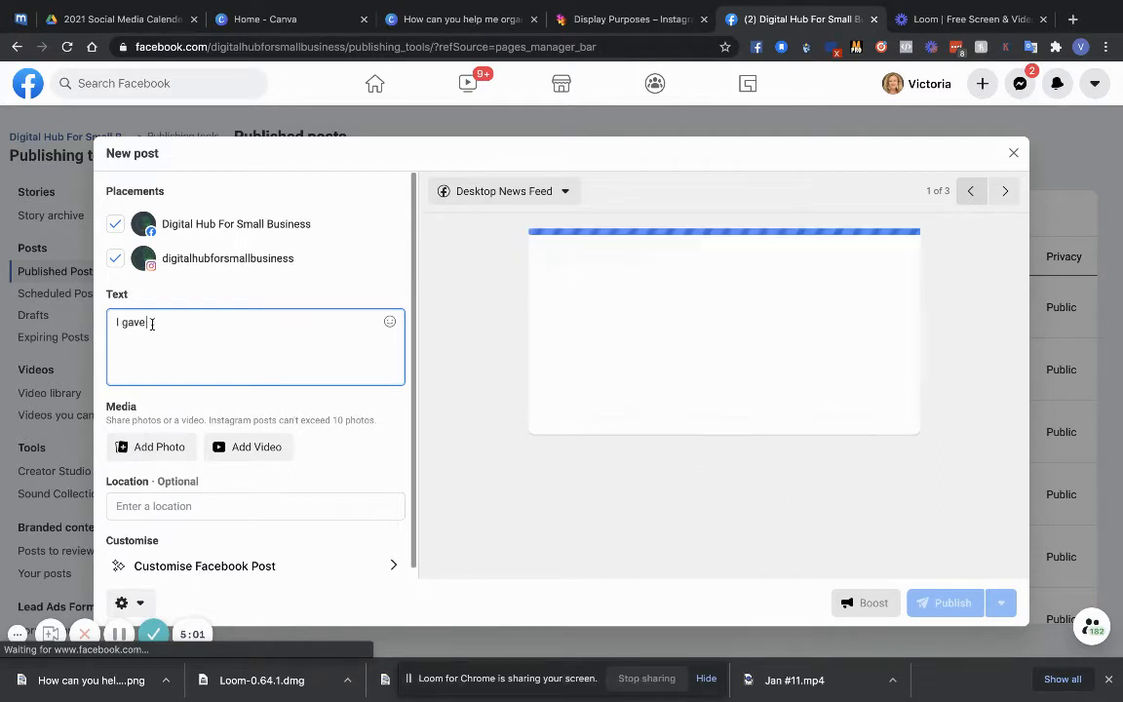
type("my office d")
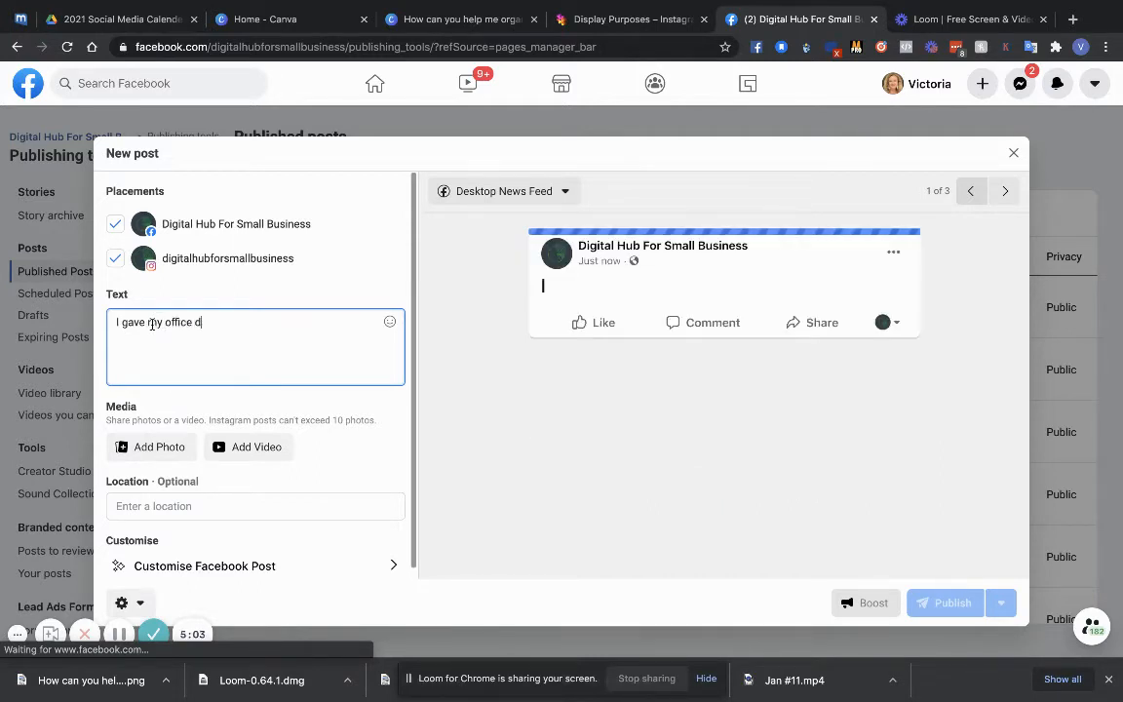
type("esk to my son ")
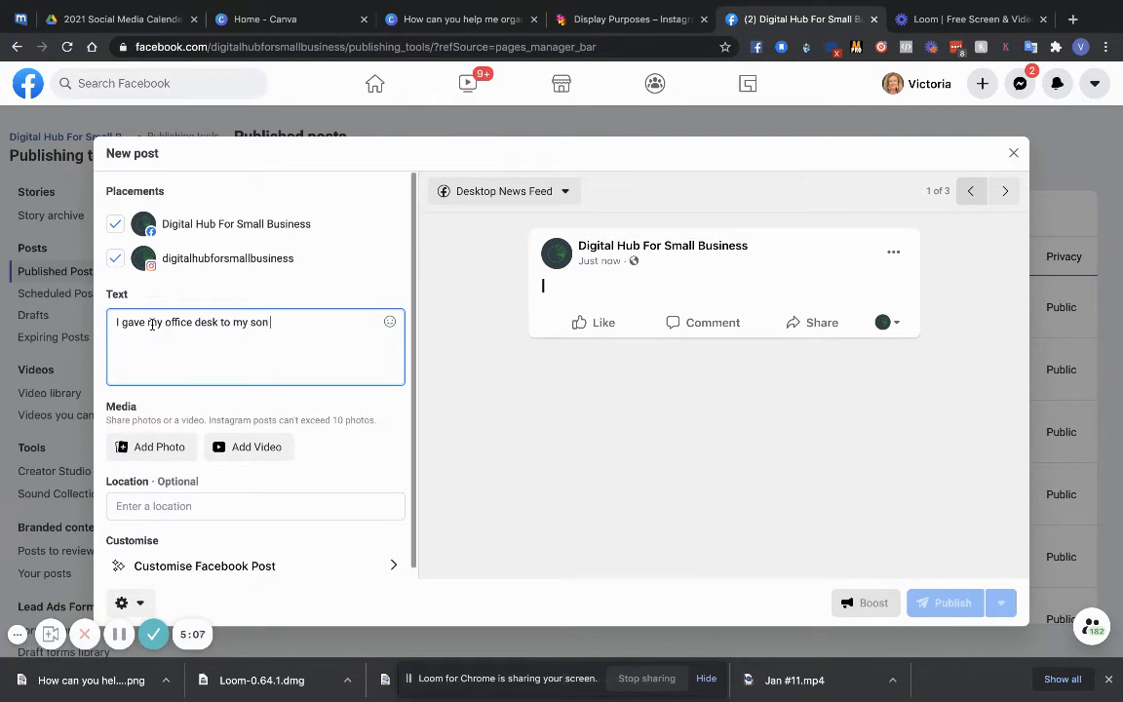
type("yesterday, and I'm in the mi")
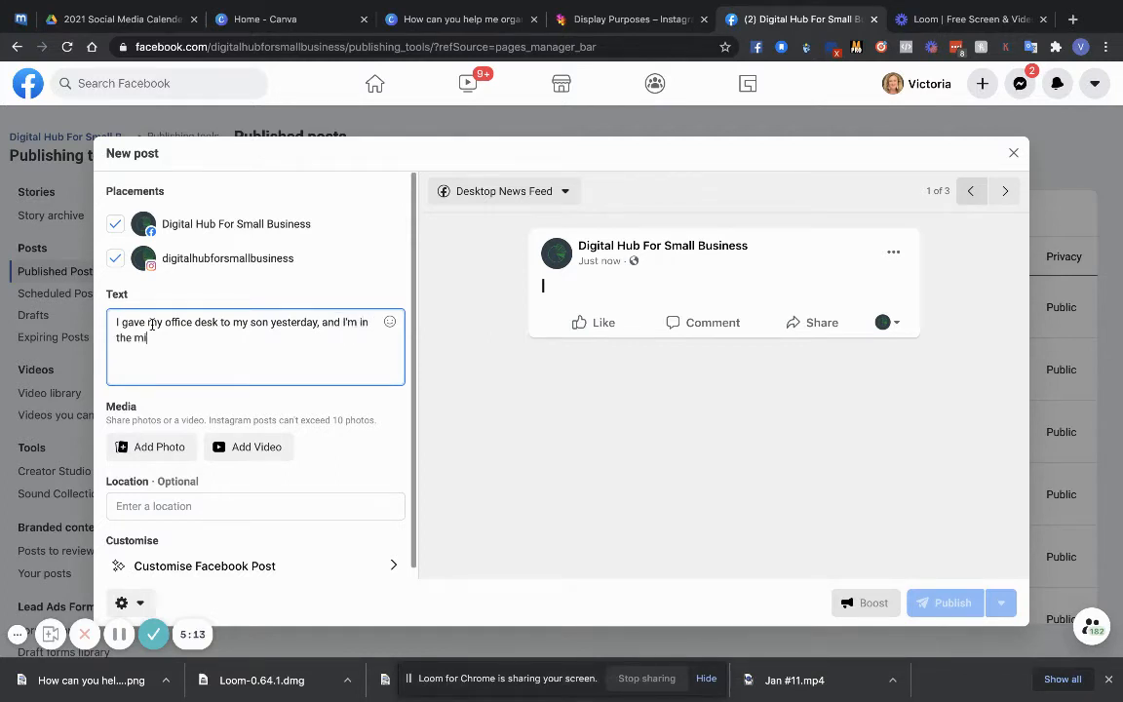
type("ddle of cleaningou")
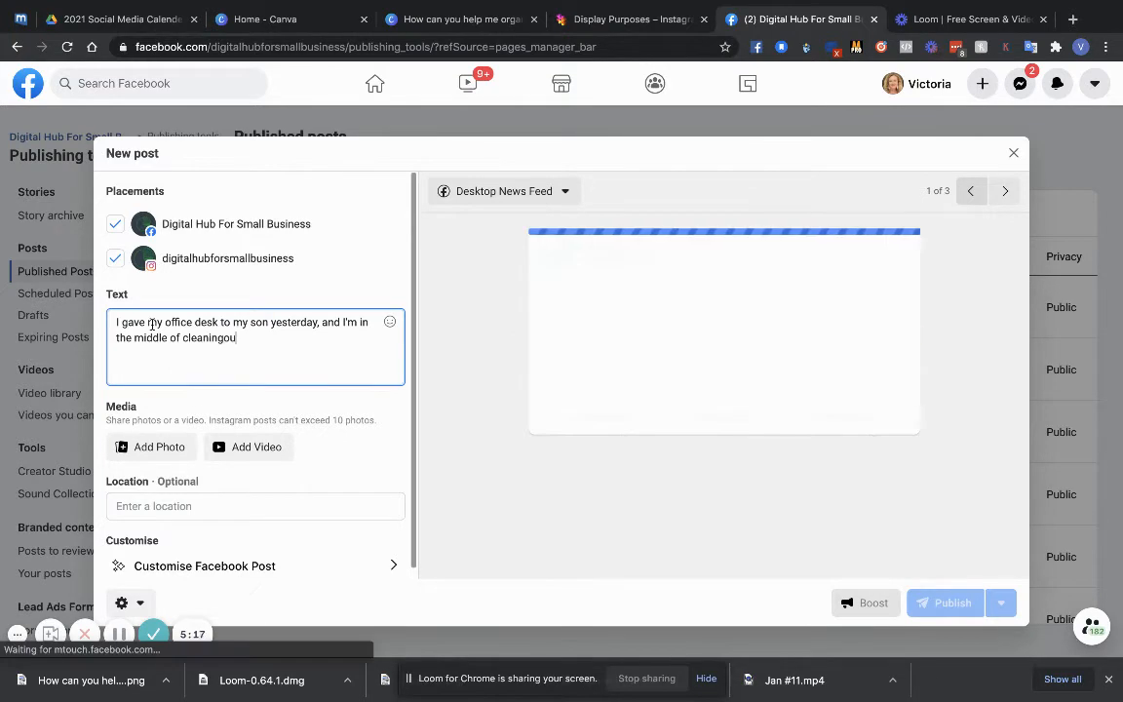
key("BackSpace")
key("BackSpace")
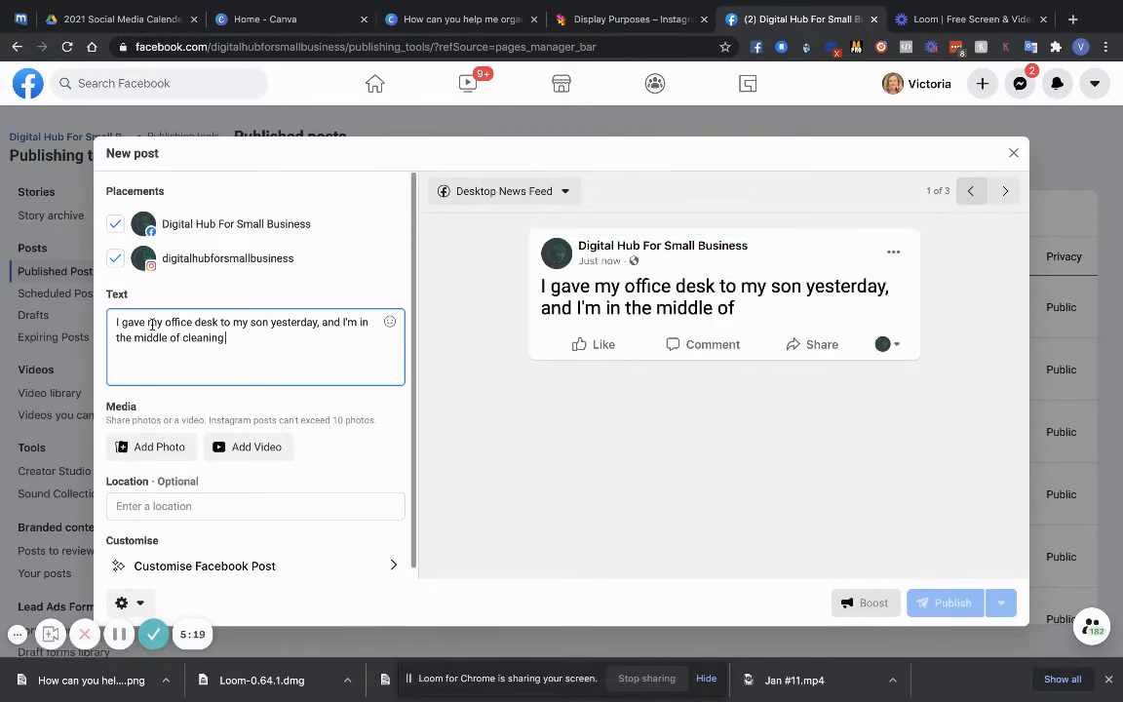
Complete the post text with "out and organising my office. Do you have any great tips for me?".
type("out and organising my office")
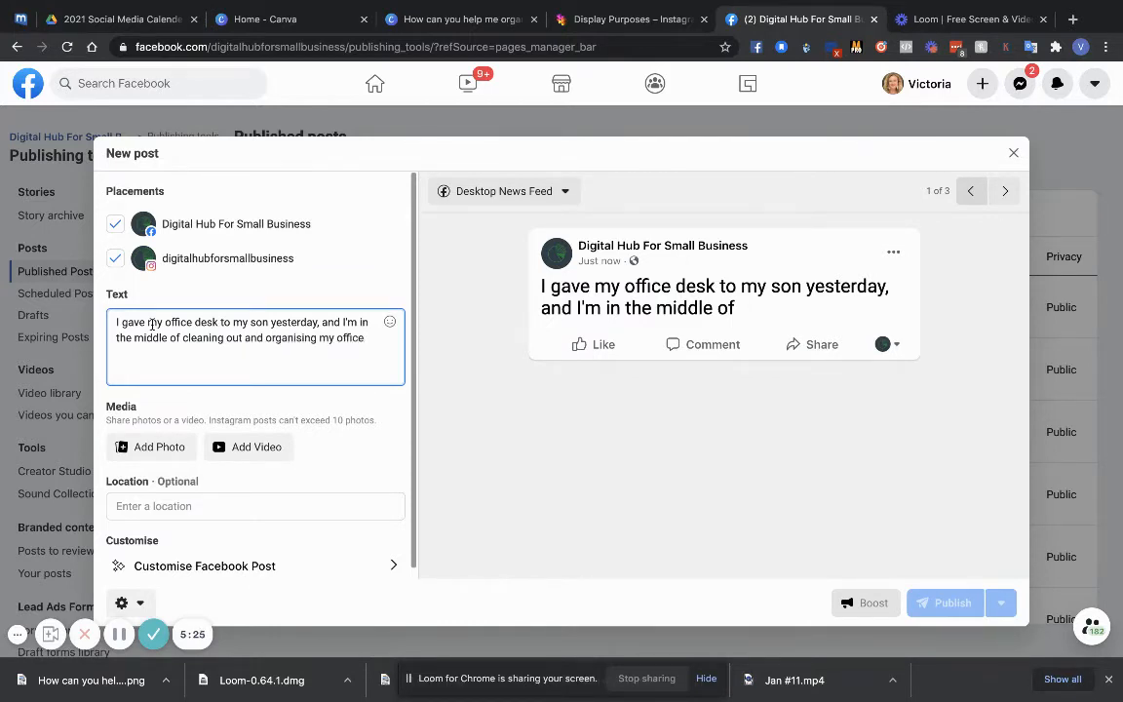
type(". Do you have any great tip")
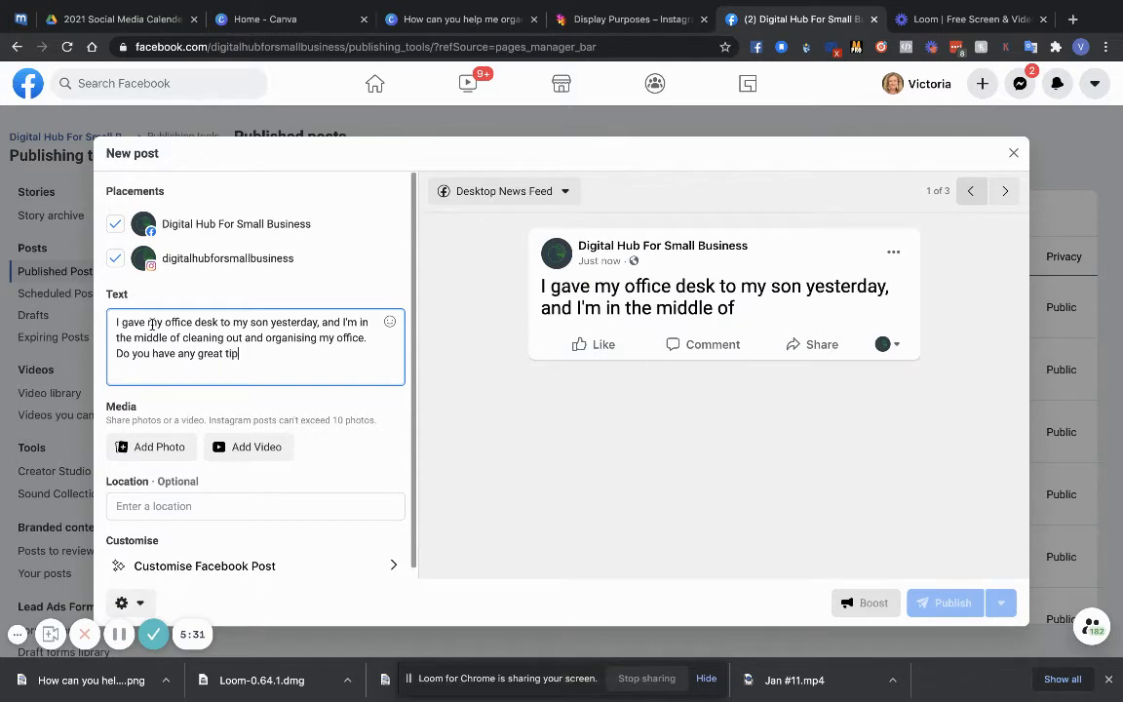
type("s for me?")
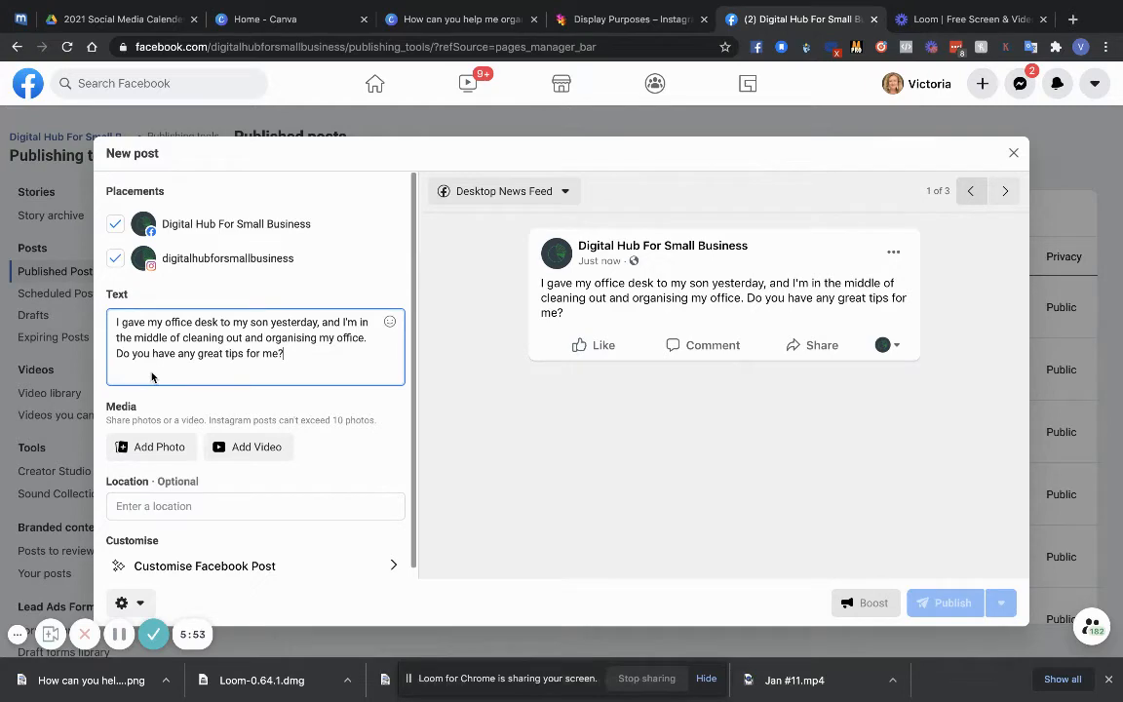
Open the Instagram version of the post for separate customisation.
scroll(151, 376, "down", 2)
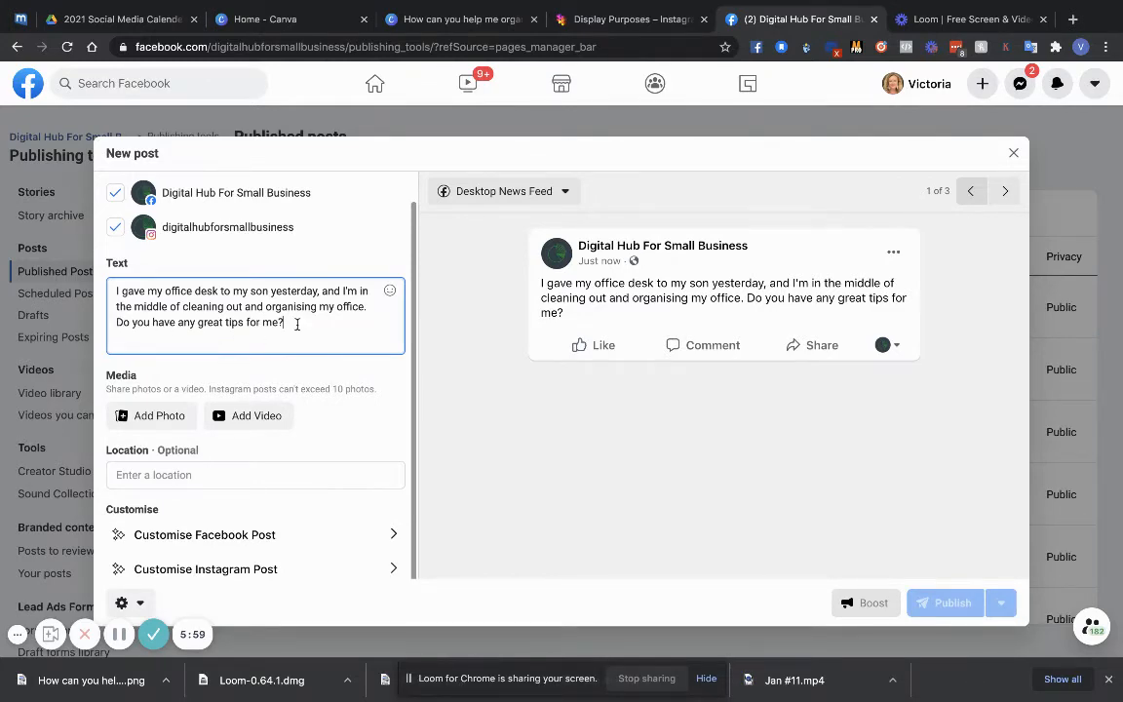
left_click(290, 570)
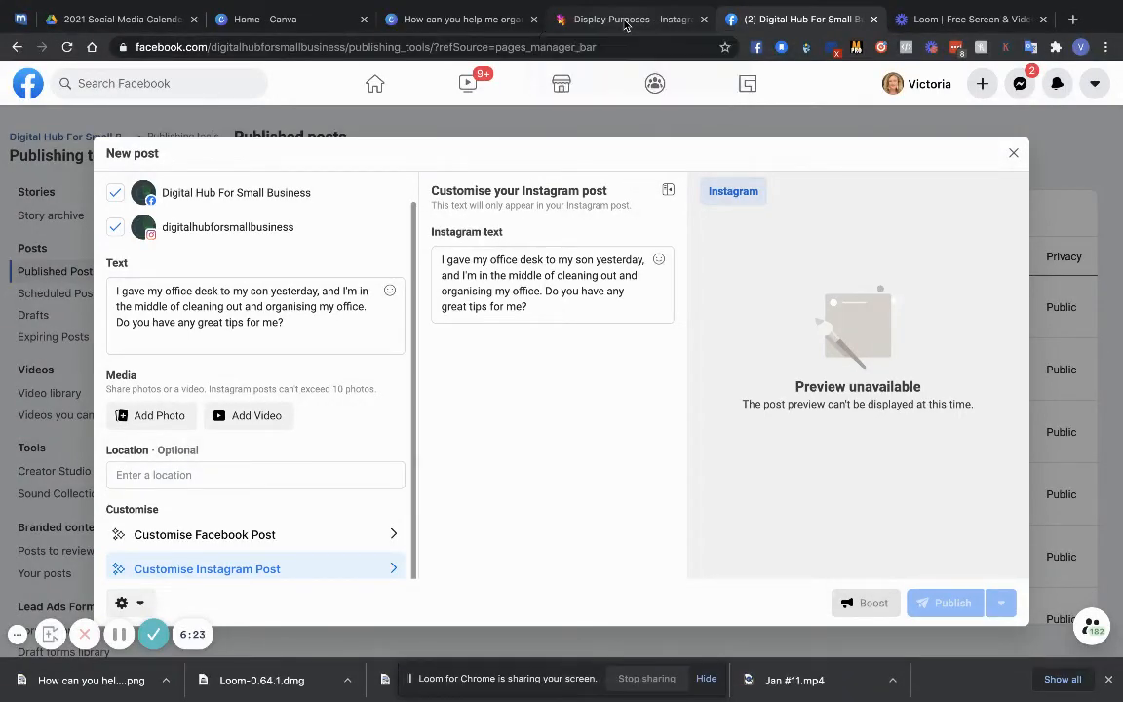
Switch to Display Purposes, look up hashtags for "organising" and copy the whole suggested list.
left_click(625, 19)
left_click(534, 166)
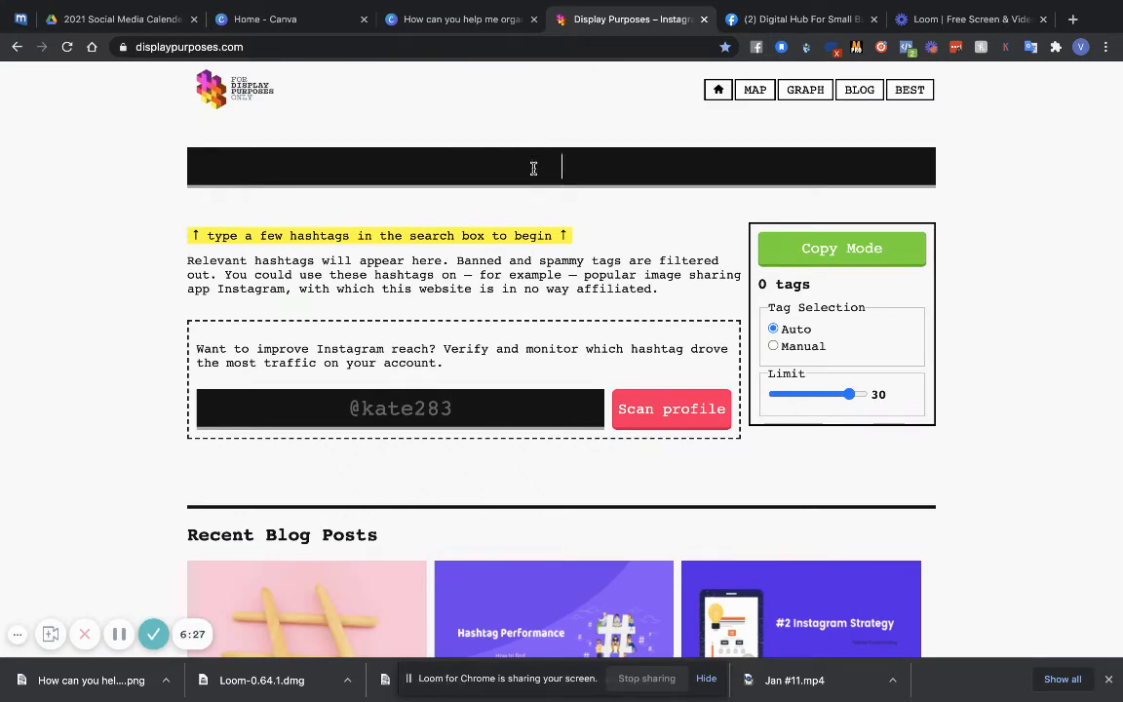
type("orga")
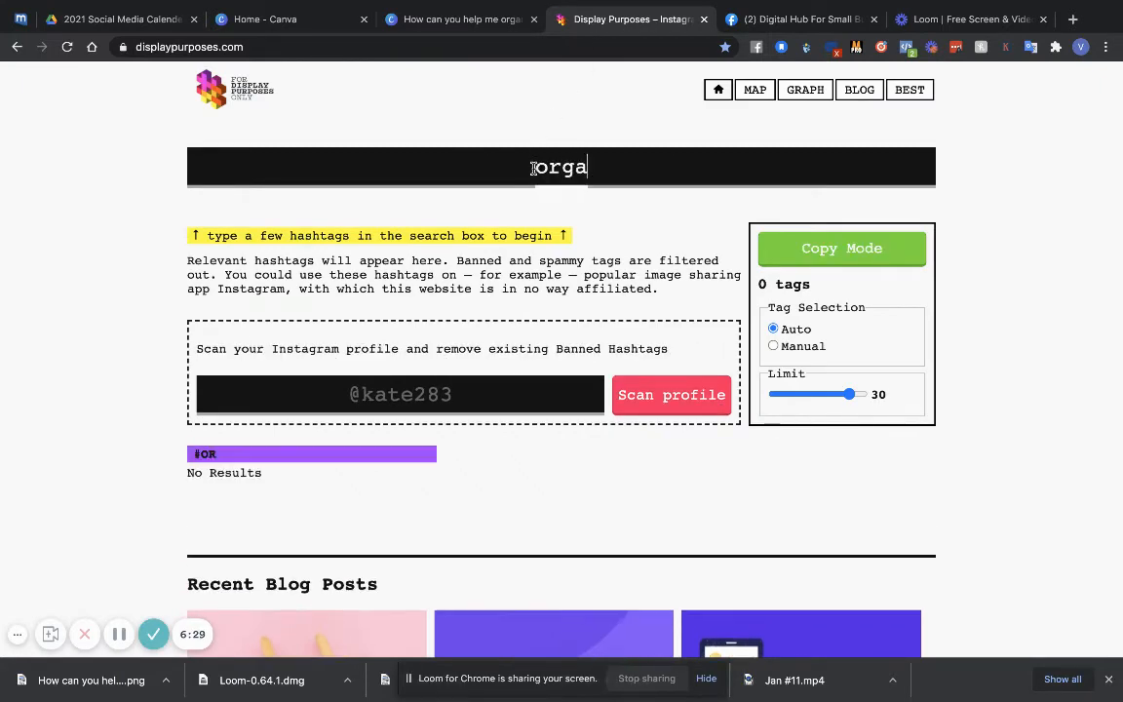
type("nising")
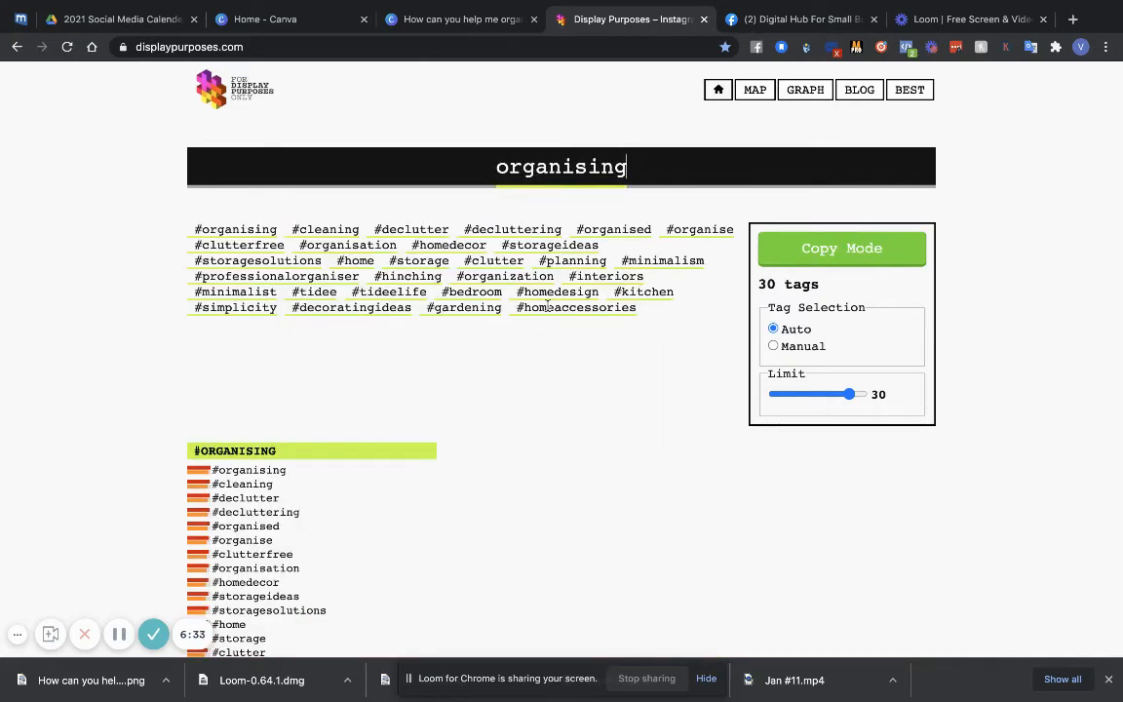
left_click_drag(639, 308, 173, 224)
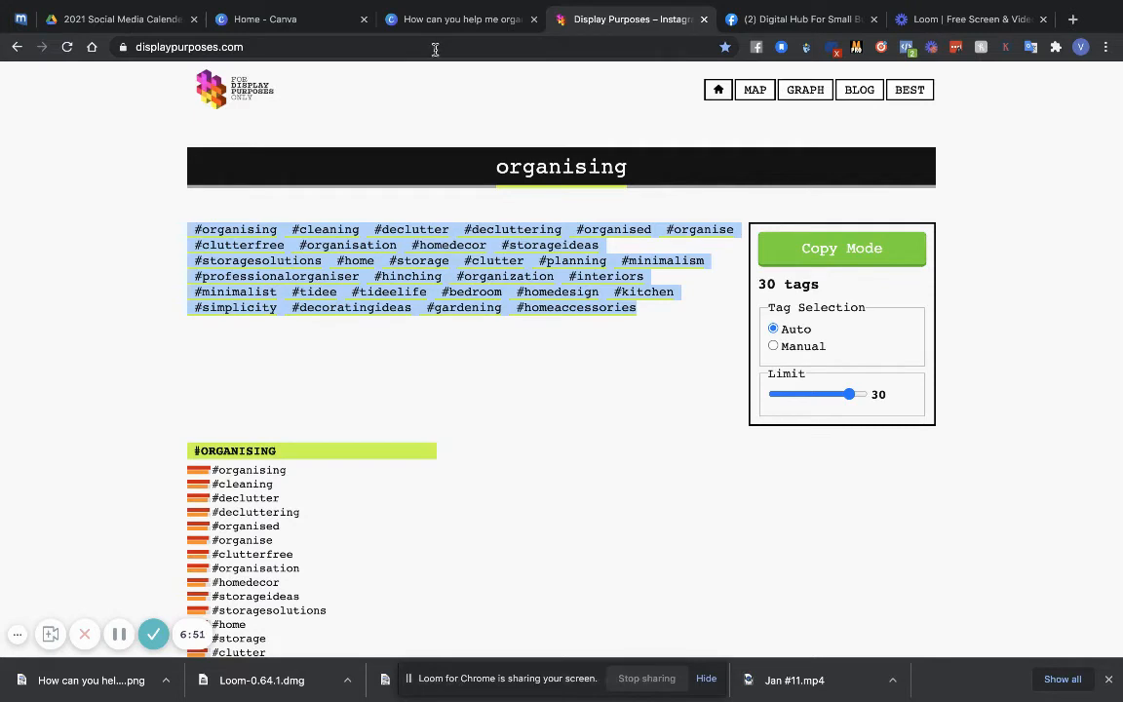
Back in the Facebook post, add separator lines of dots below the Instagram text, followed by the hashtags #organising #cleaning #declutter.
left_click(791, 25)
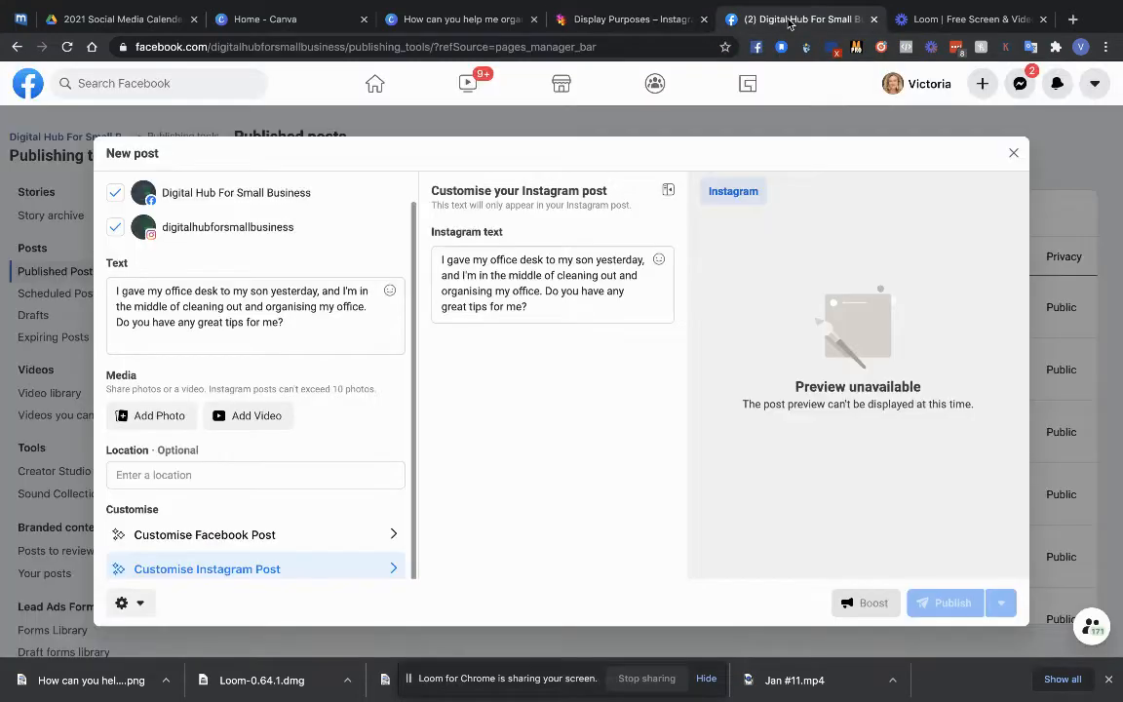
left_click(541, 309)
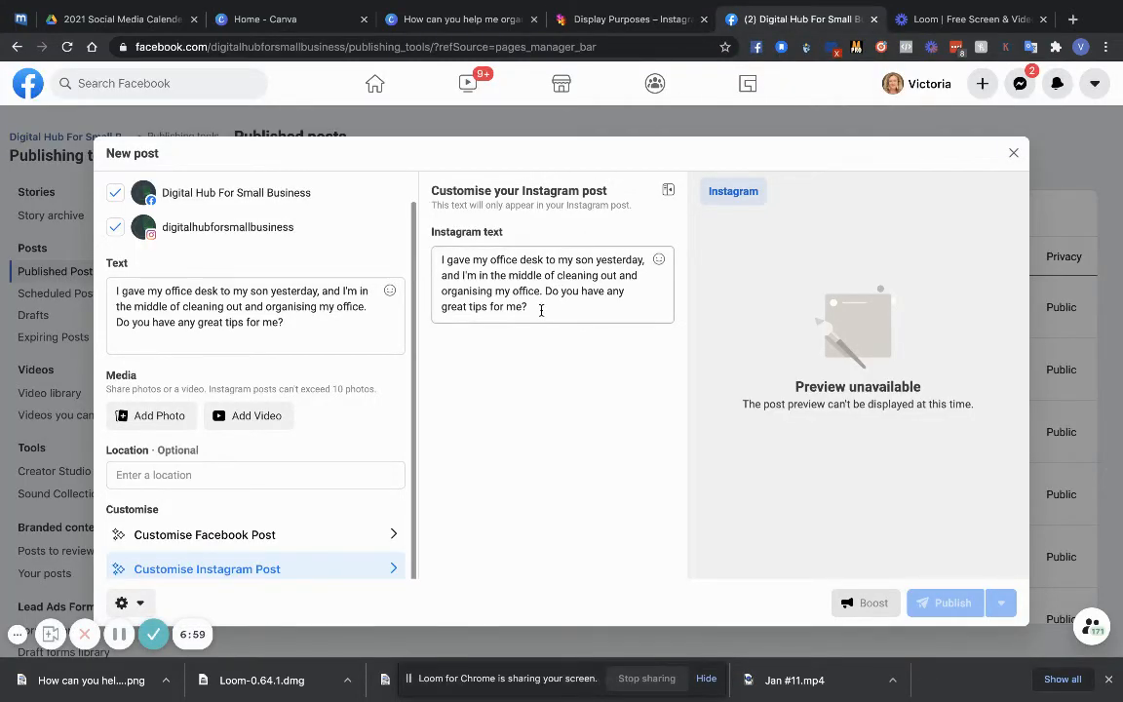
key("Return")
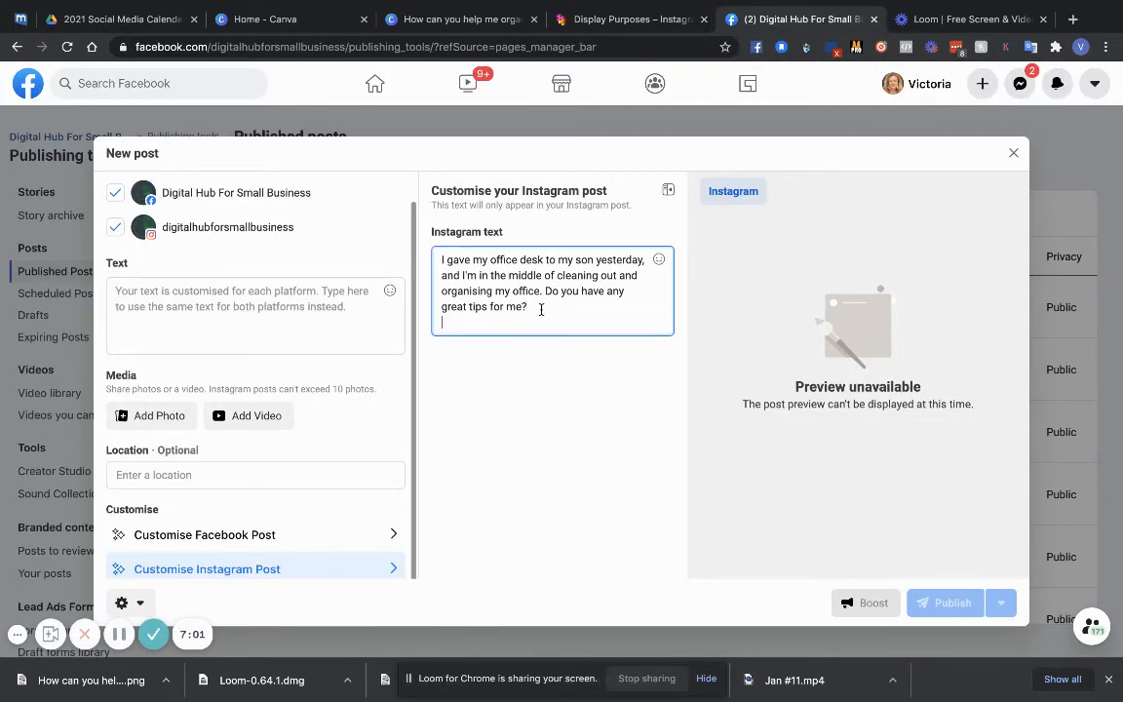
type("..")
key("Return")
key("Return")
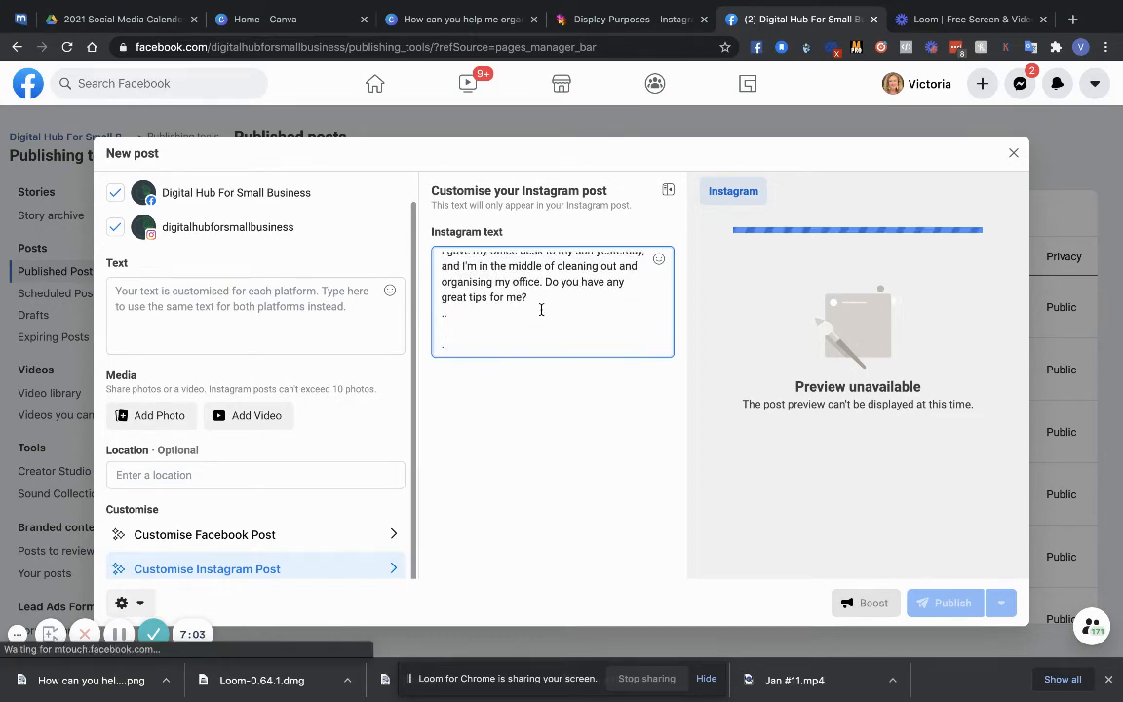
type(".")
key("Return")
type(".")
key("Return")
type(".")
key("Return")
type(".")
key("Return")
type(".")
key("Return")
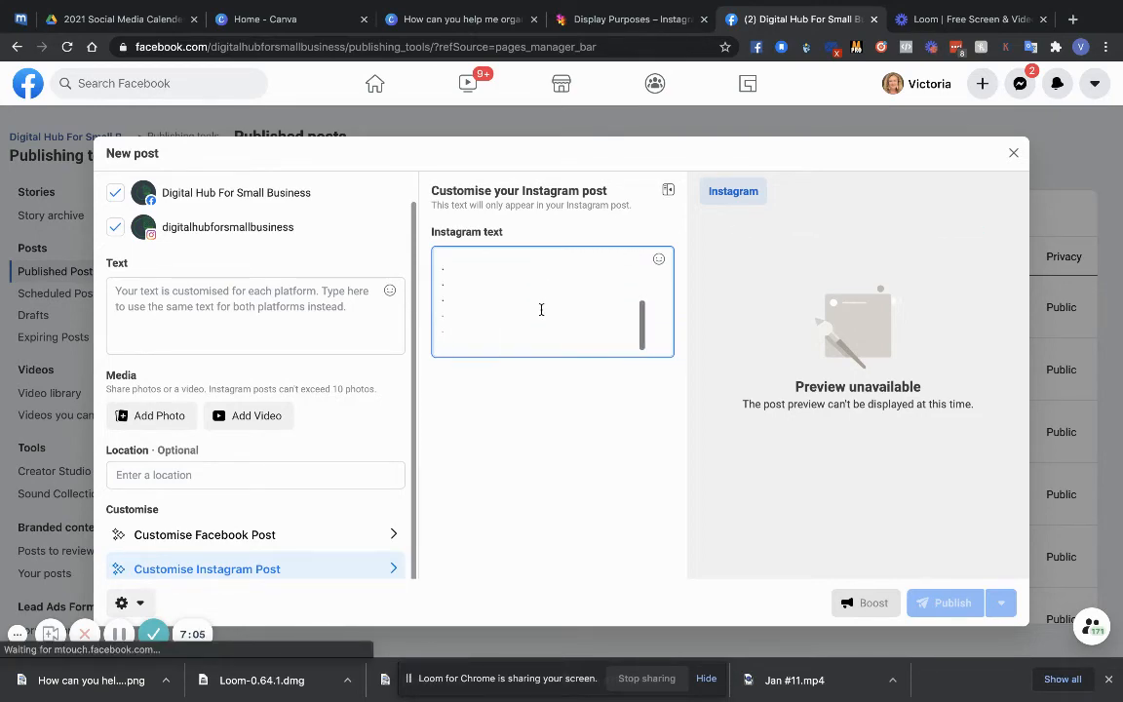
type("#organising #cleaning #declutter")
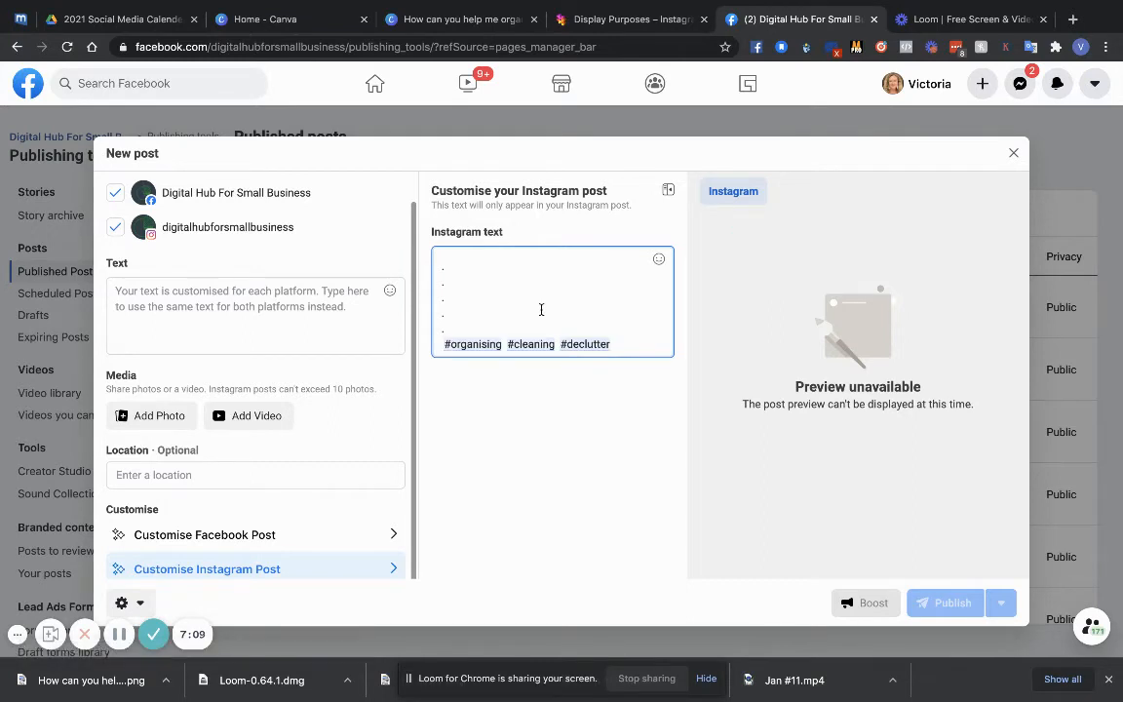
Add the downloaded "How can you help me organise my office?" PNG to the post as its photo.
scroll(546, 473, "down", 1)
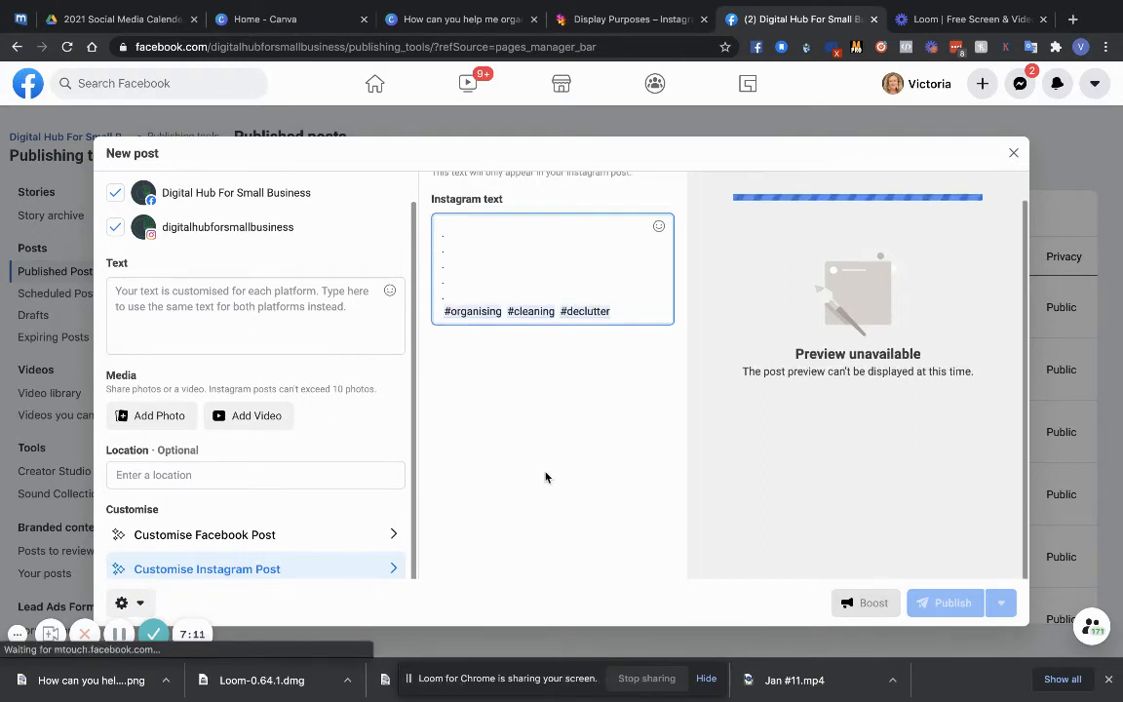
scroll(545, 476, "down", 2)
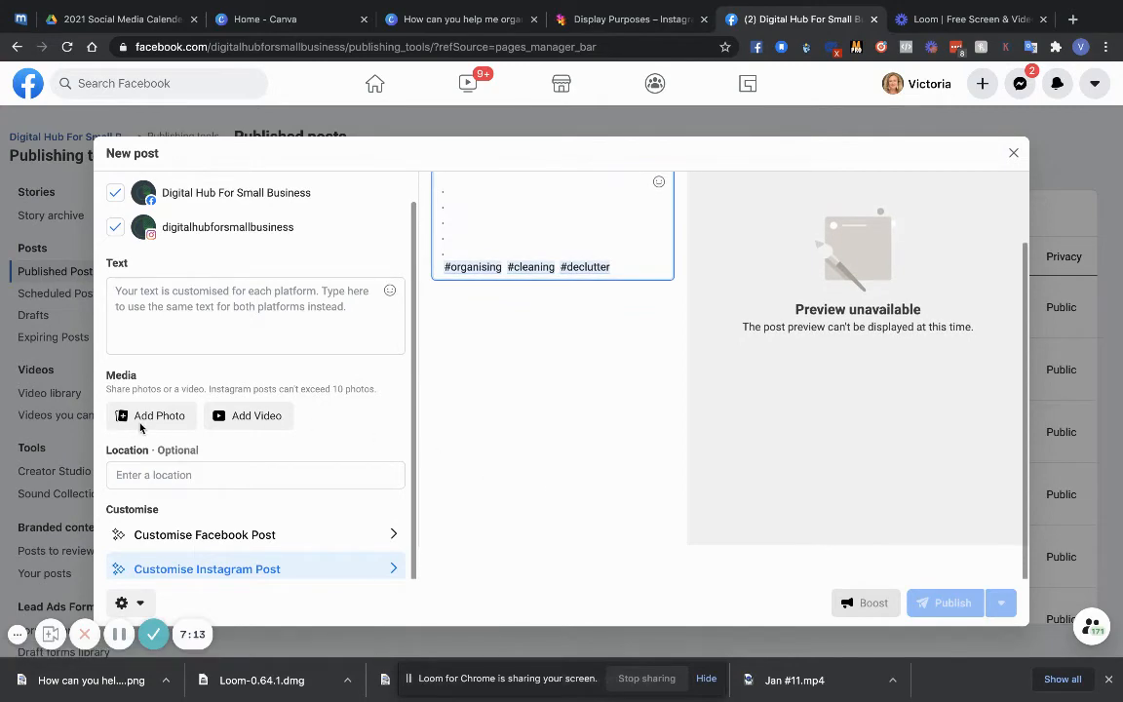
left_click_drag(76, 685, 144, 419)
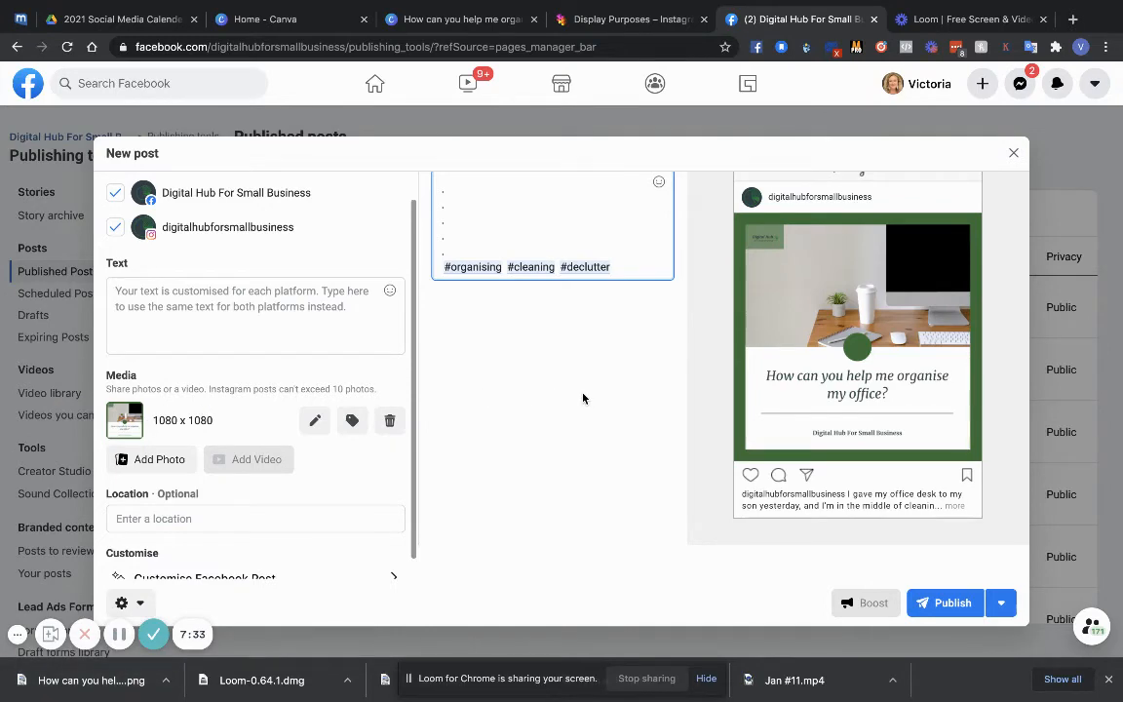
Add the line "(image for inspiration, this is not what my office looks like currently lol)" below the question in the Instagram text.
scroll(583, 397, "up", 2)
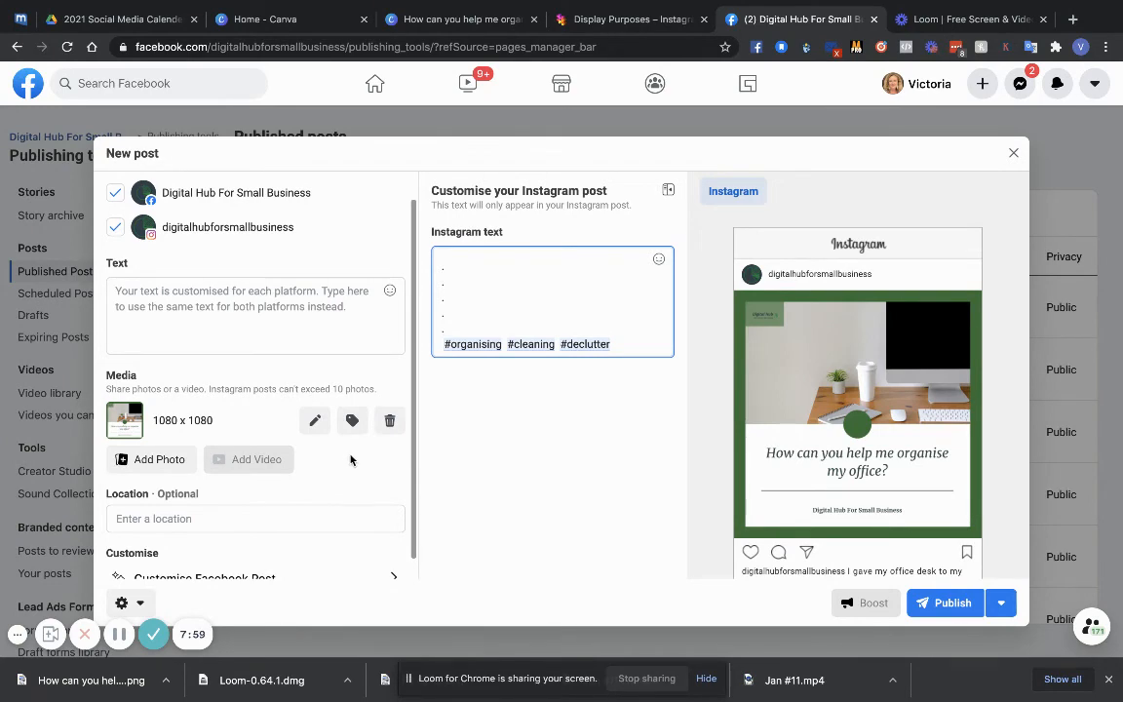
scroll(346, 461, "up", 1)
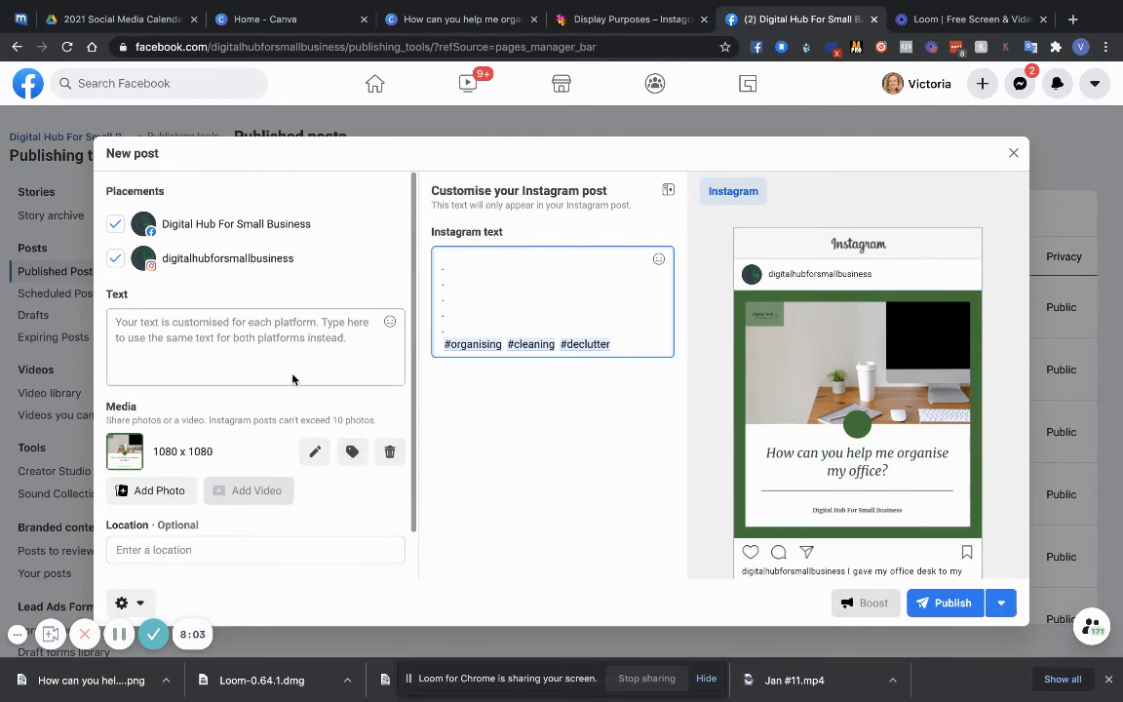
scroll(504, 303, "up", 5)
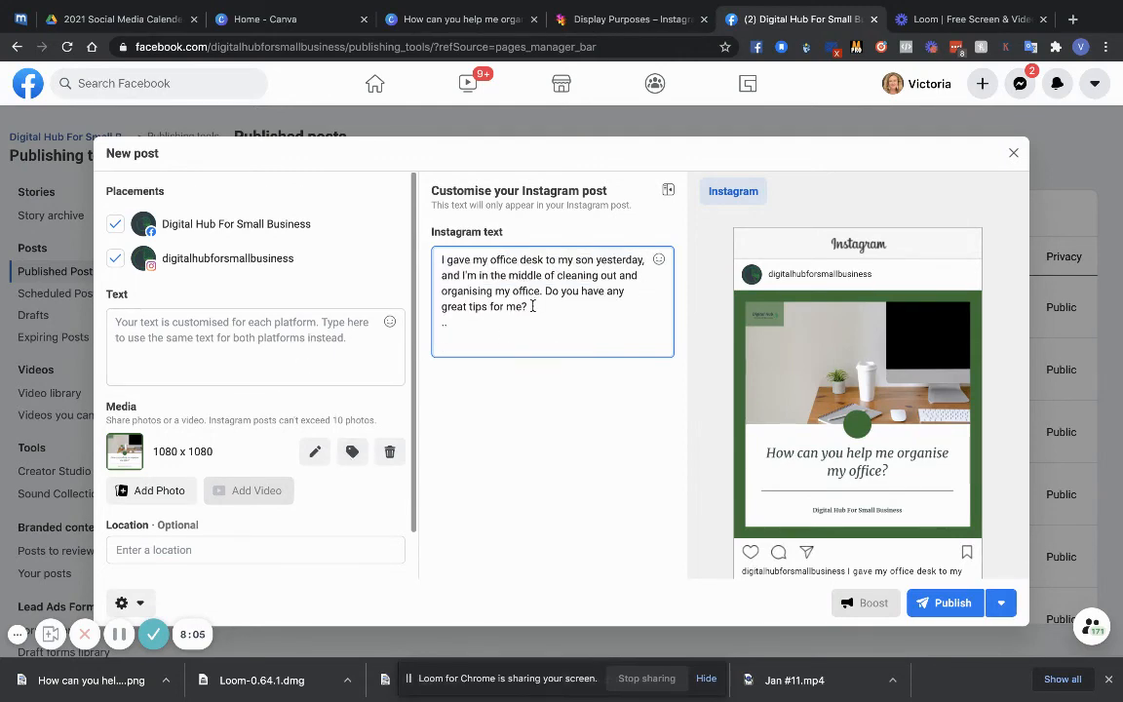
left_click(530, 306)
key("Return")
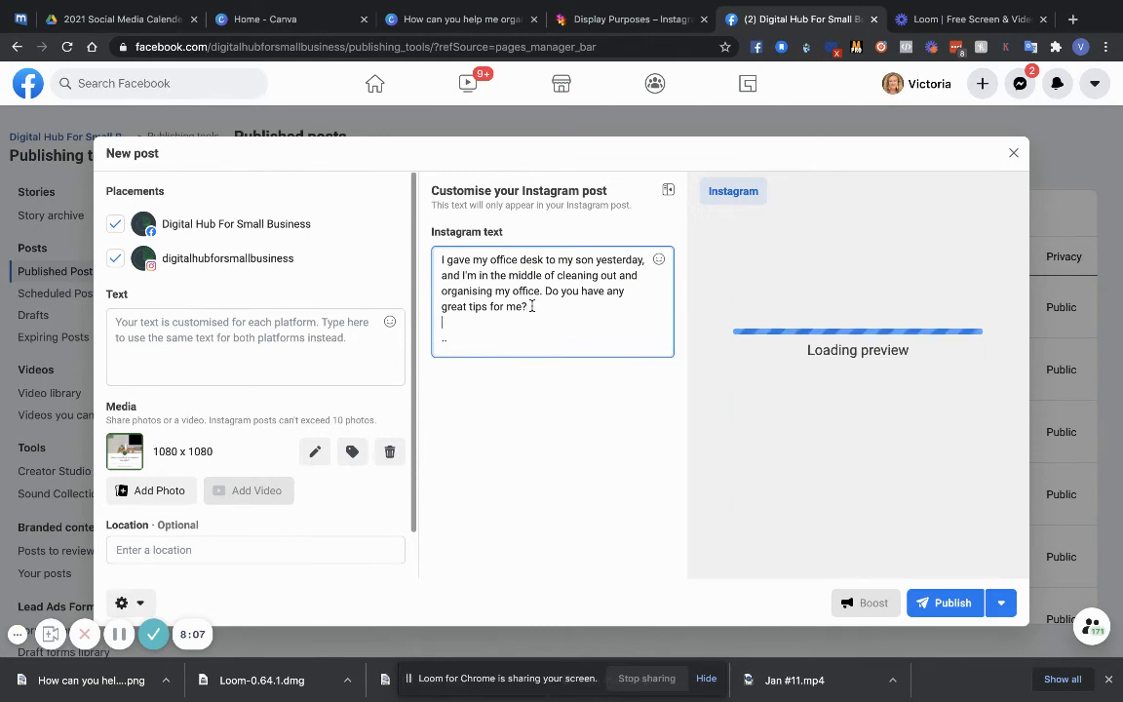
type("(im")
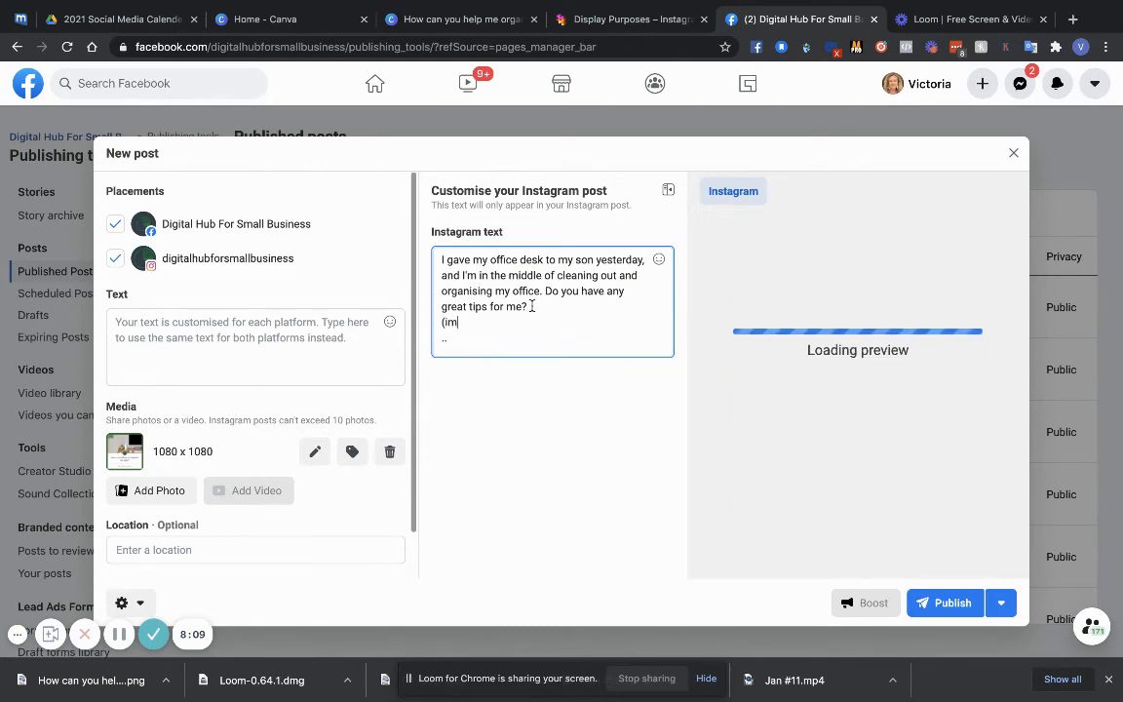
type("age for")
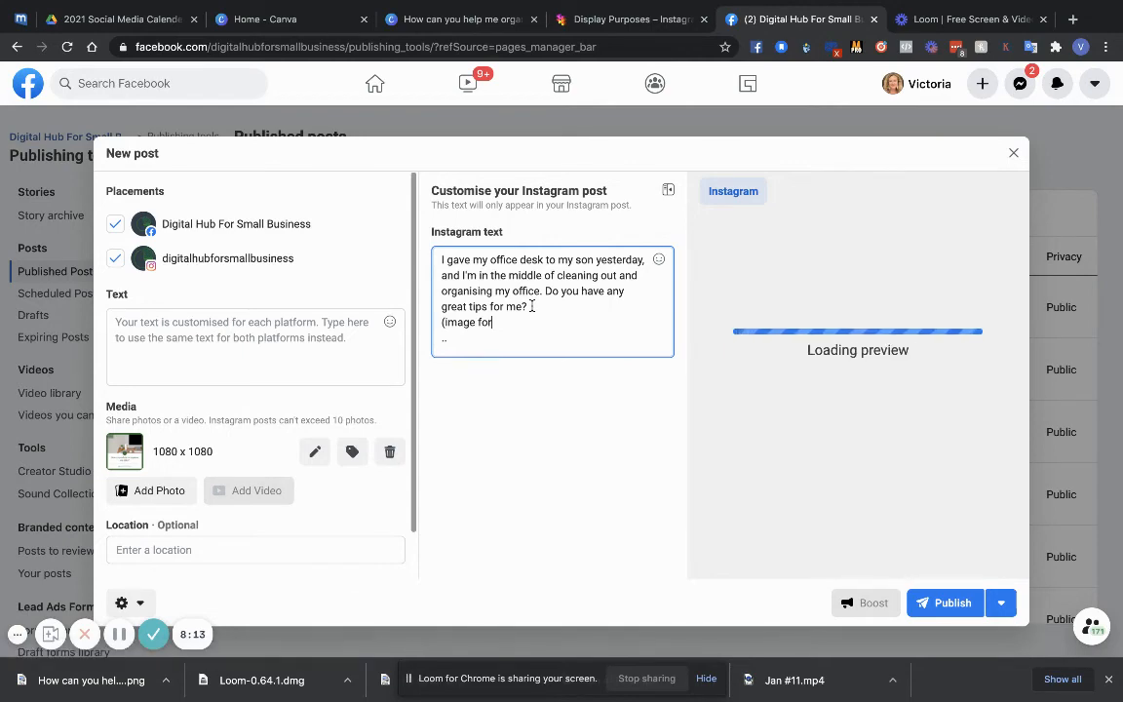
type(" inspiration")
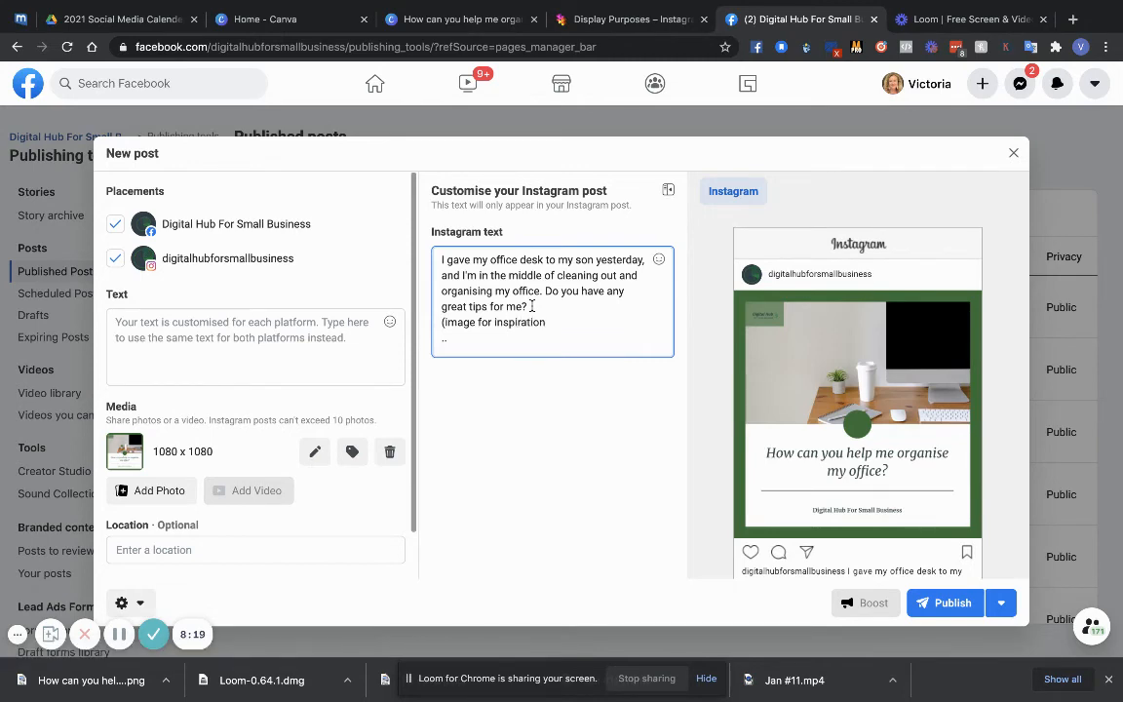
type(", this is not what my ")
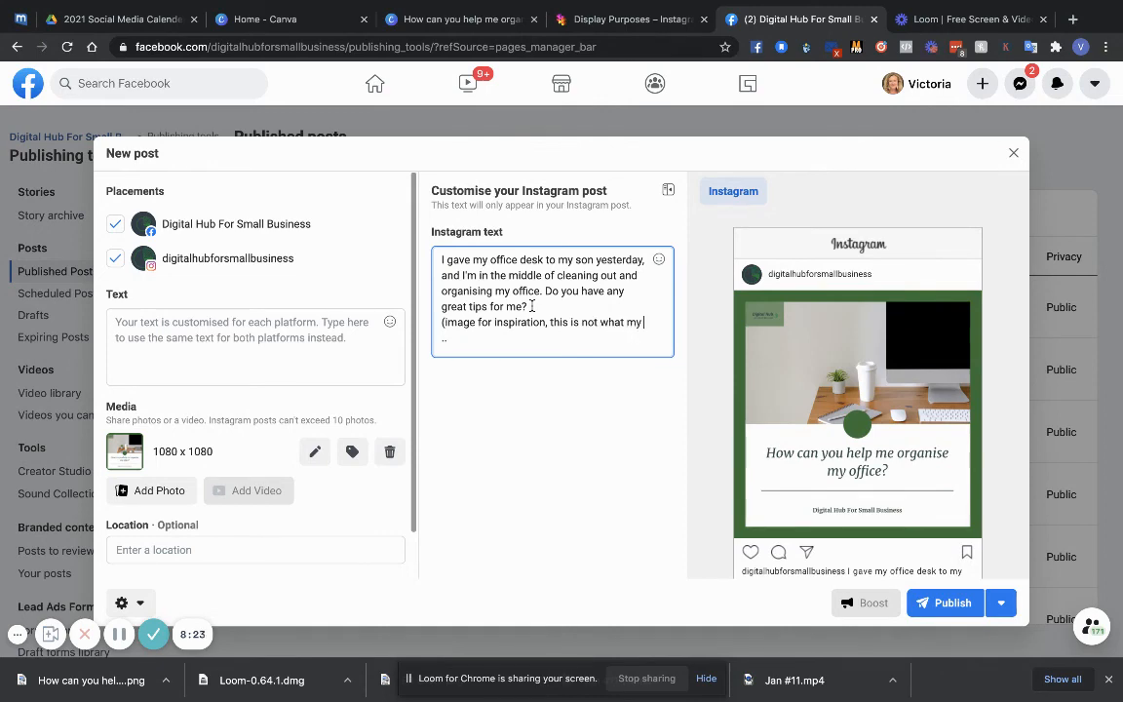
type("office")
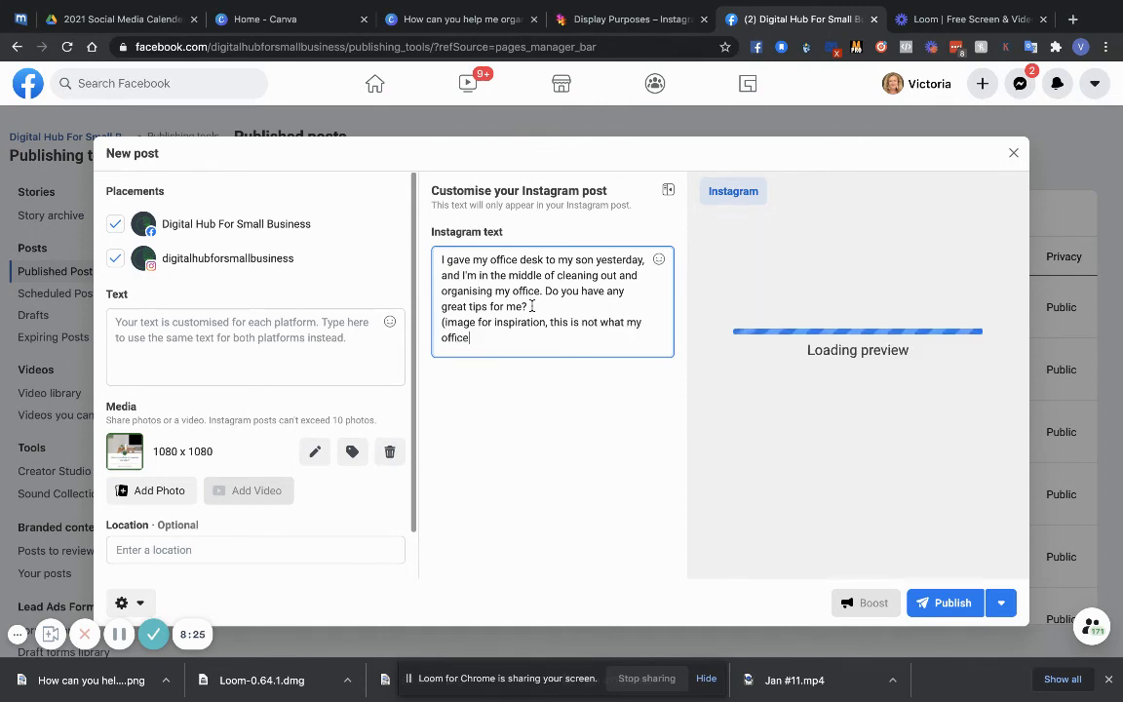
type(" looks lik")
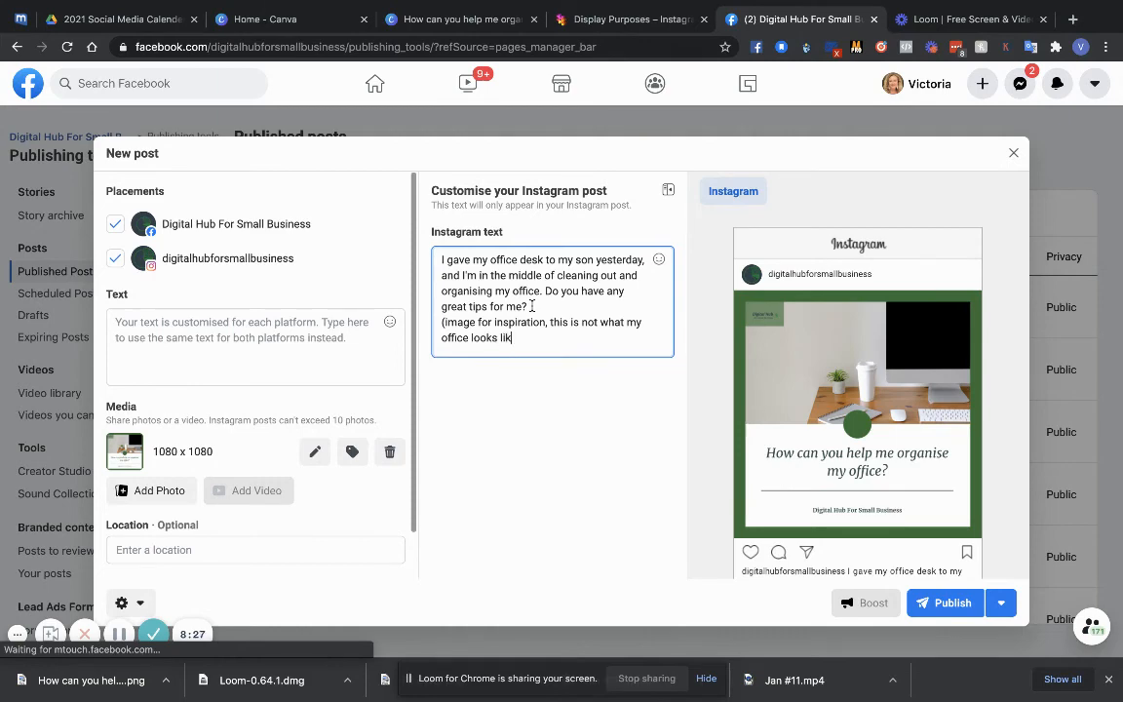
type("e currently l9")
key("BackSpace")
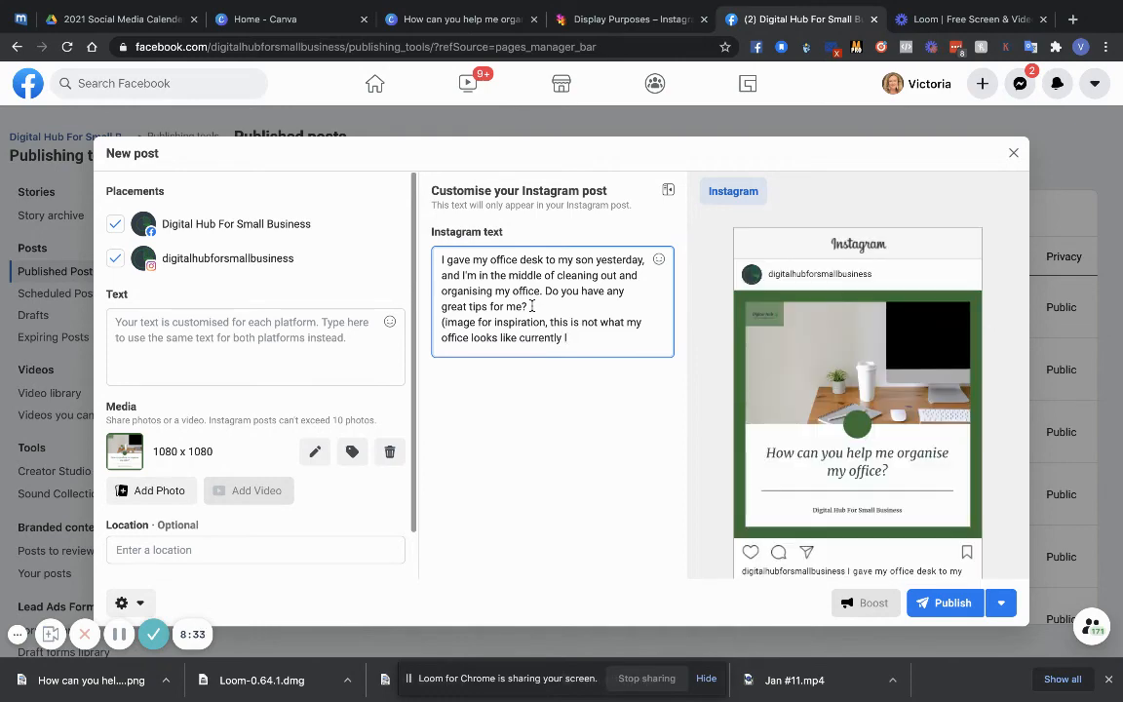
type("ol)")
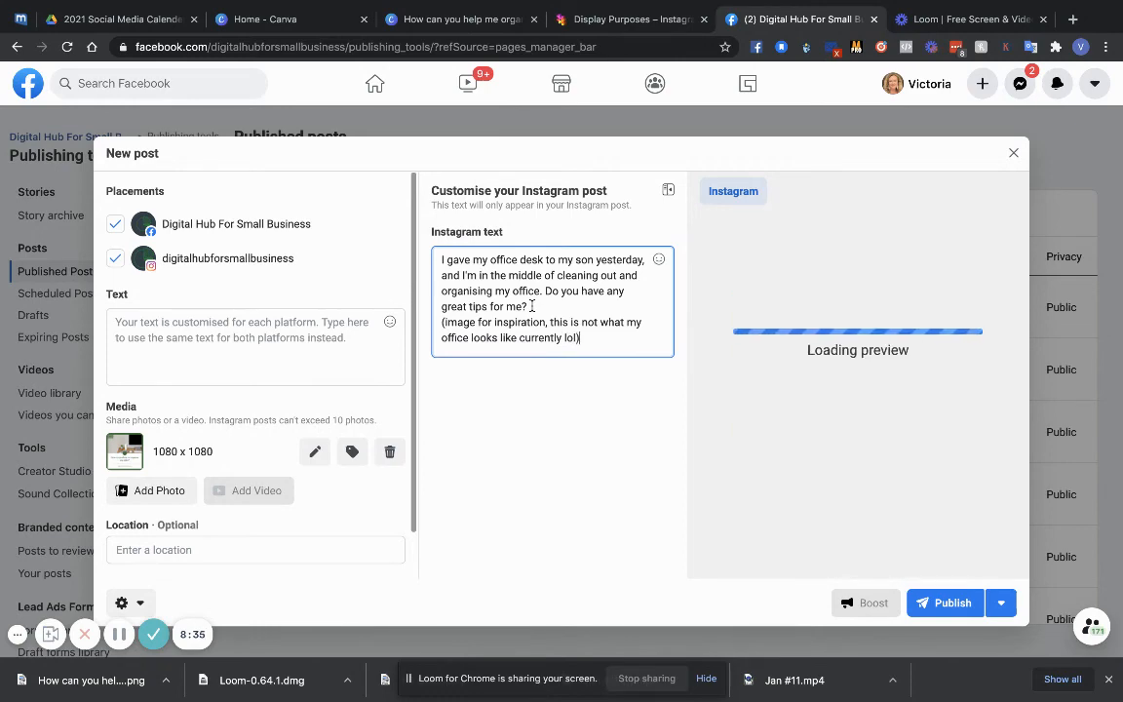
Copy the "(image for inspiration…)" line from the Instagram text onto a new line at the end of the Facebook text.
left_click_drag(593, 339, 438, 298)
key("ctrl+c")
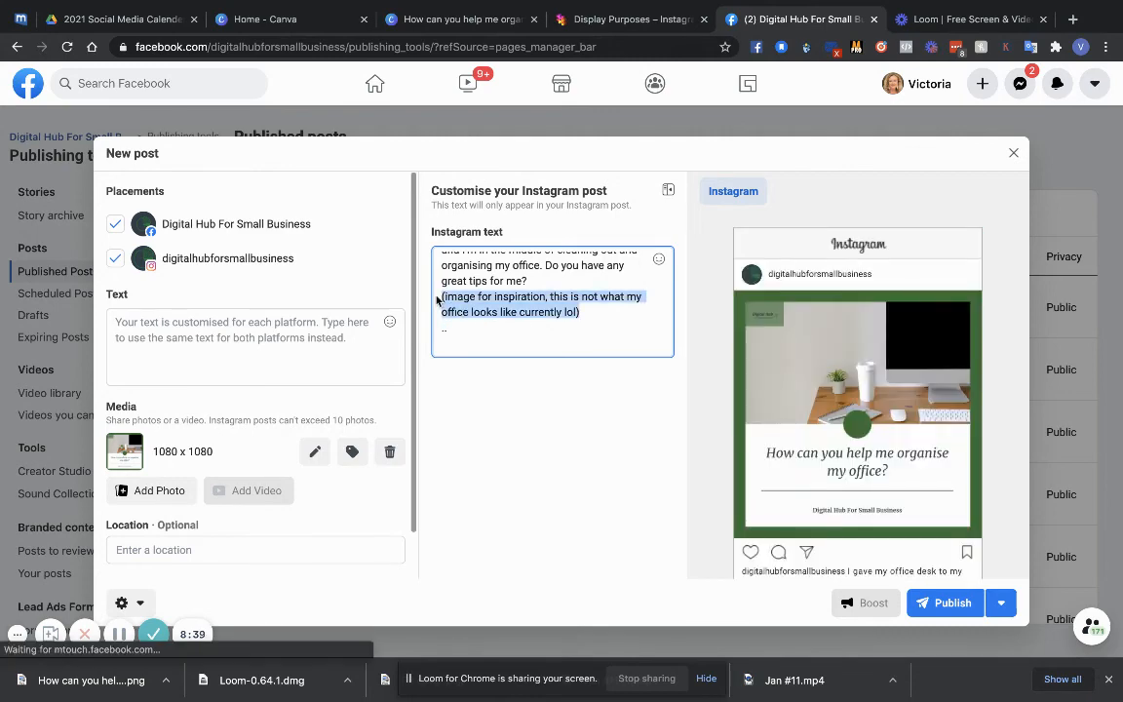
scroll(313, 426, "down", 2)
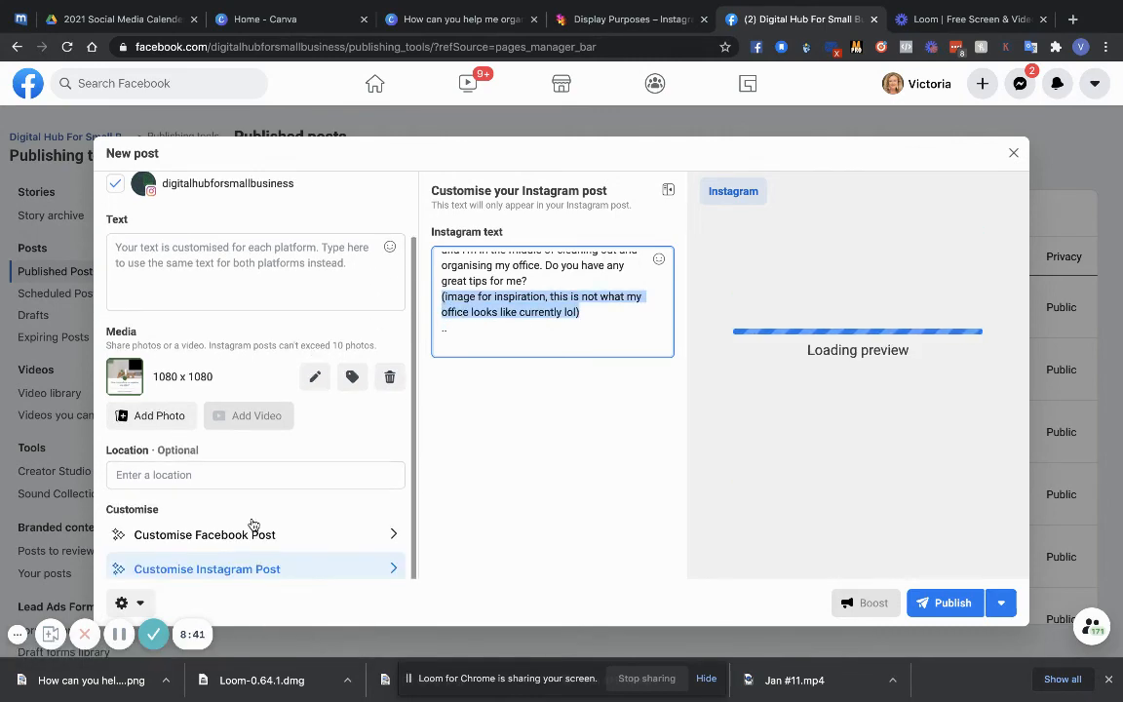
left_click(210, 535)
left_click(540, 316)
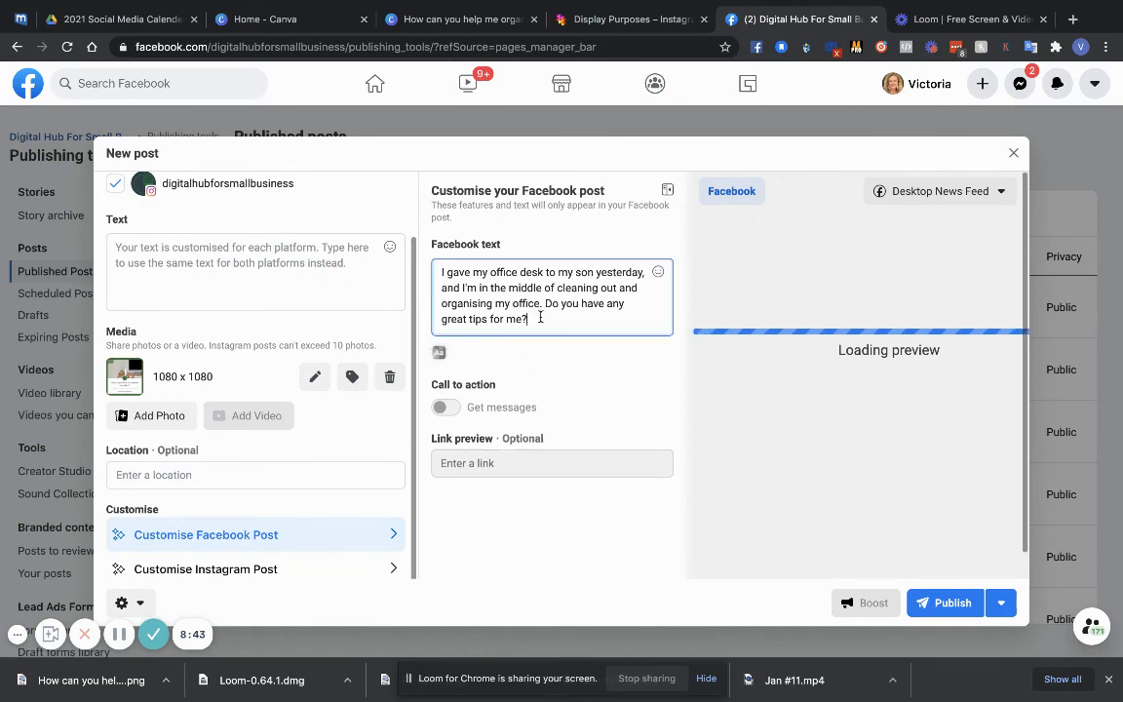
key("Return")
key("ctrl+v")
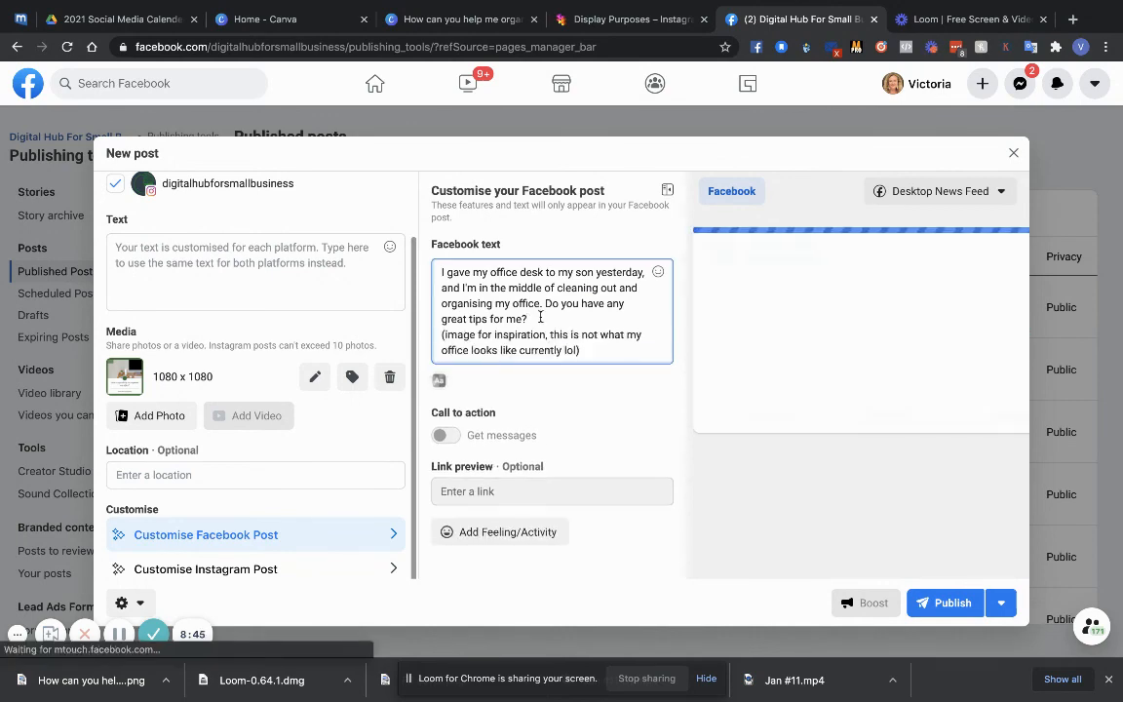
Publish the post immediately to both Facebook and Instagram, and dismiss the notification pop-up.
scroll(653, 441, "down", 2)
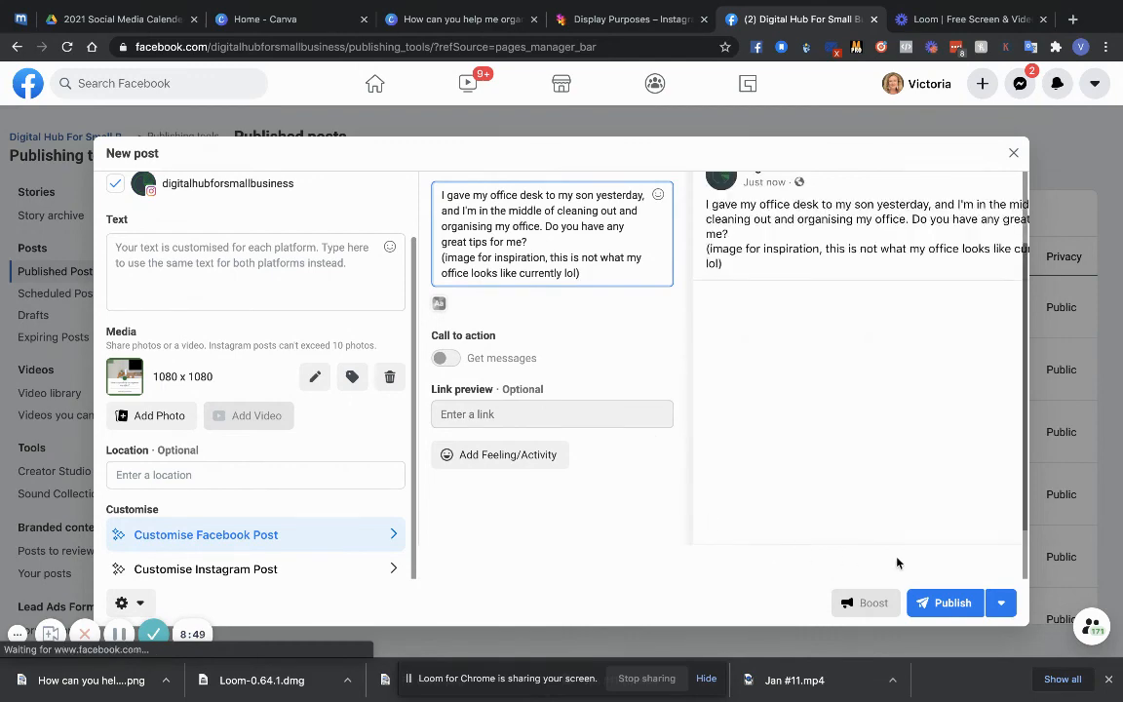
left_click(1001, 606)
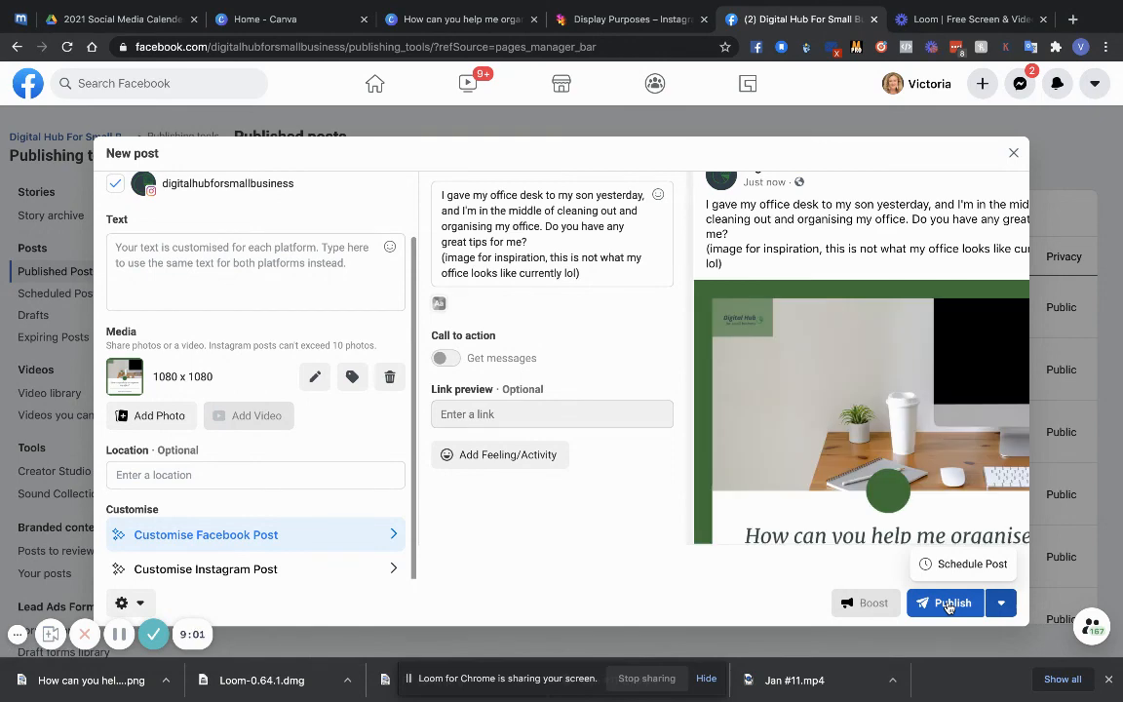
left_click(947, 604)
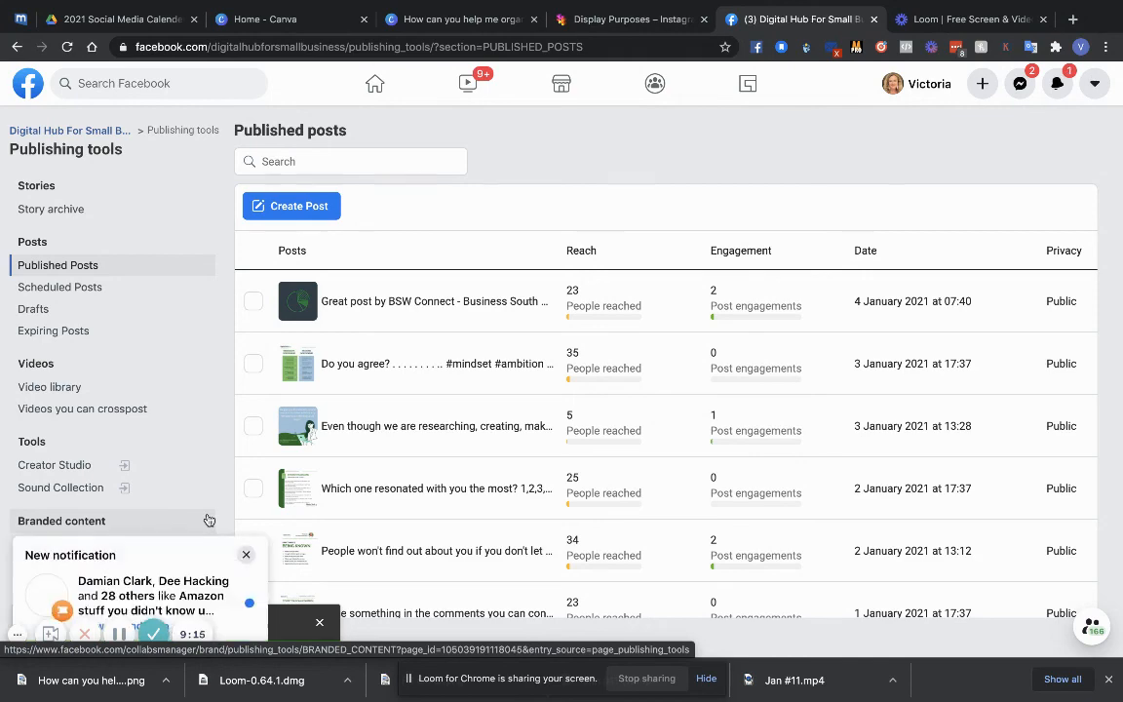
left_click(246, 554)
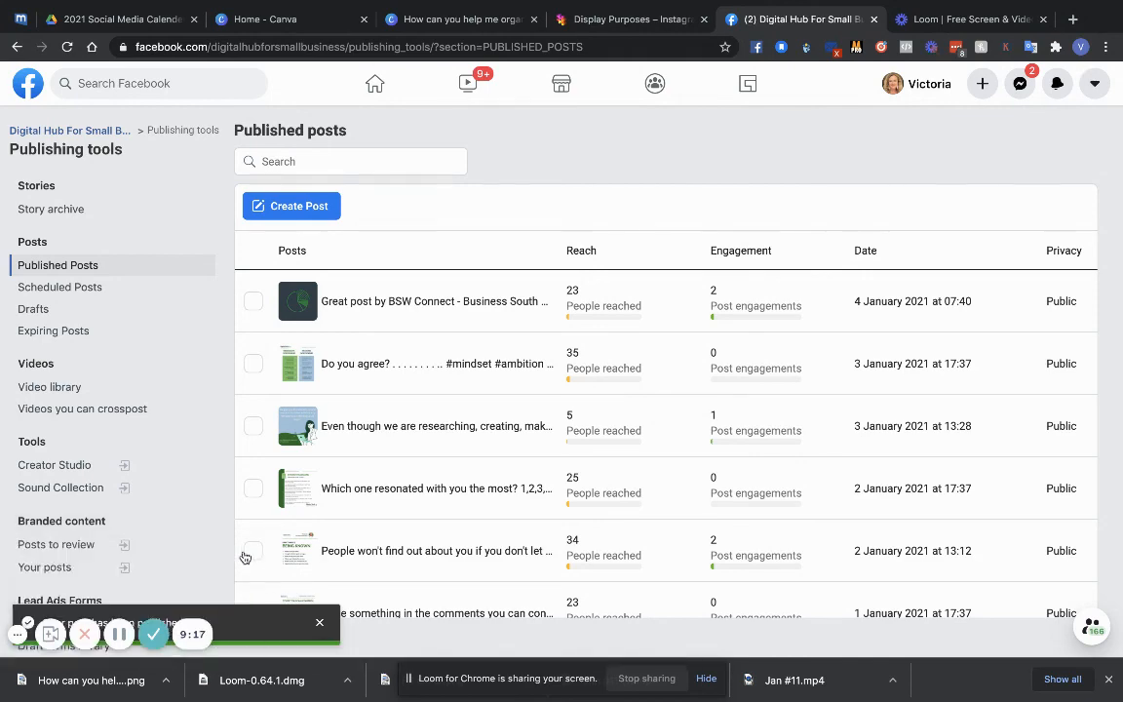